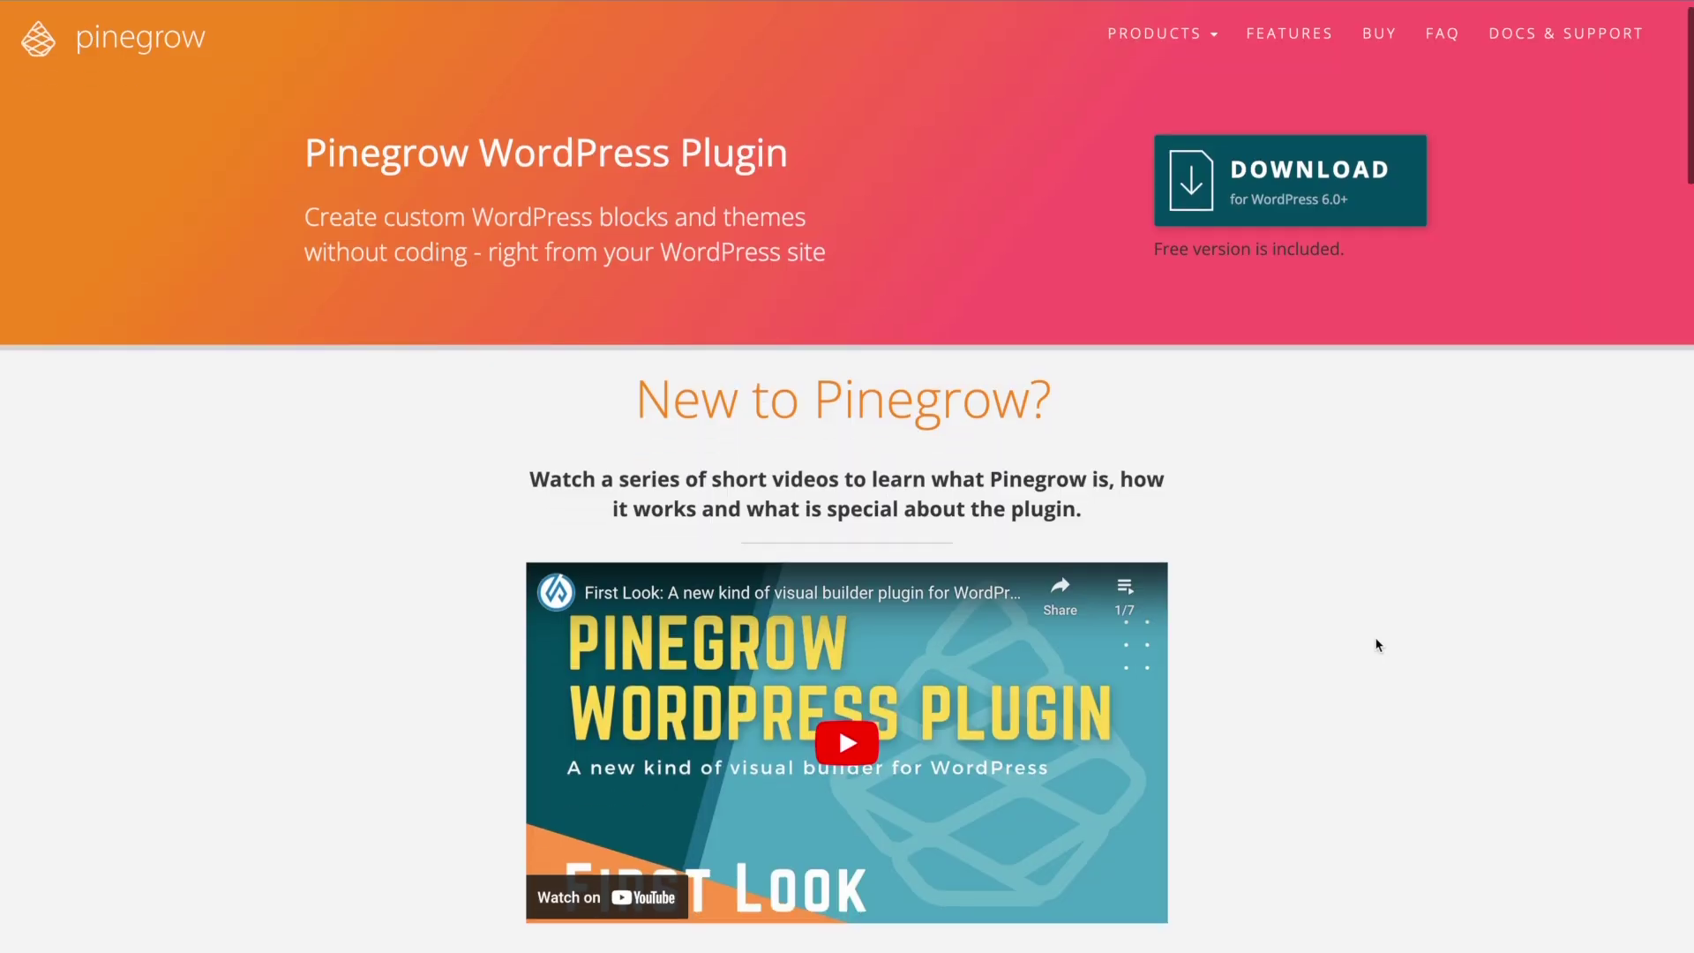
# Review the project's home page in Pinegrow, then bring up the local homepage tab in Brave
pyautogui.scroll(-5, 1373, 644)
pyautogui.scroll(-15, 1375, 645)
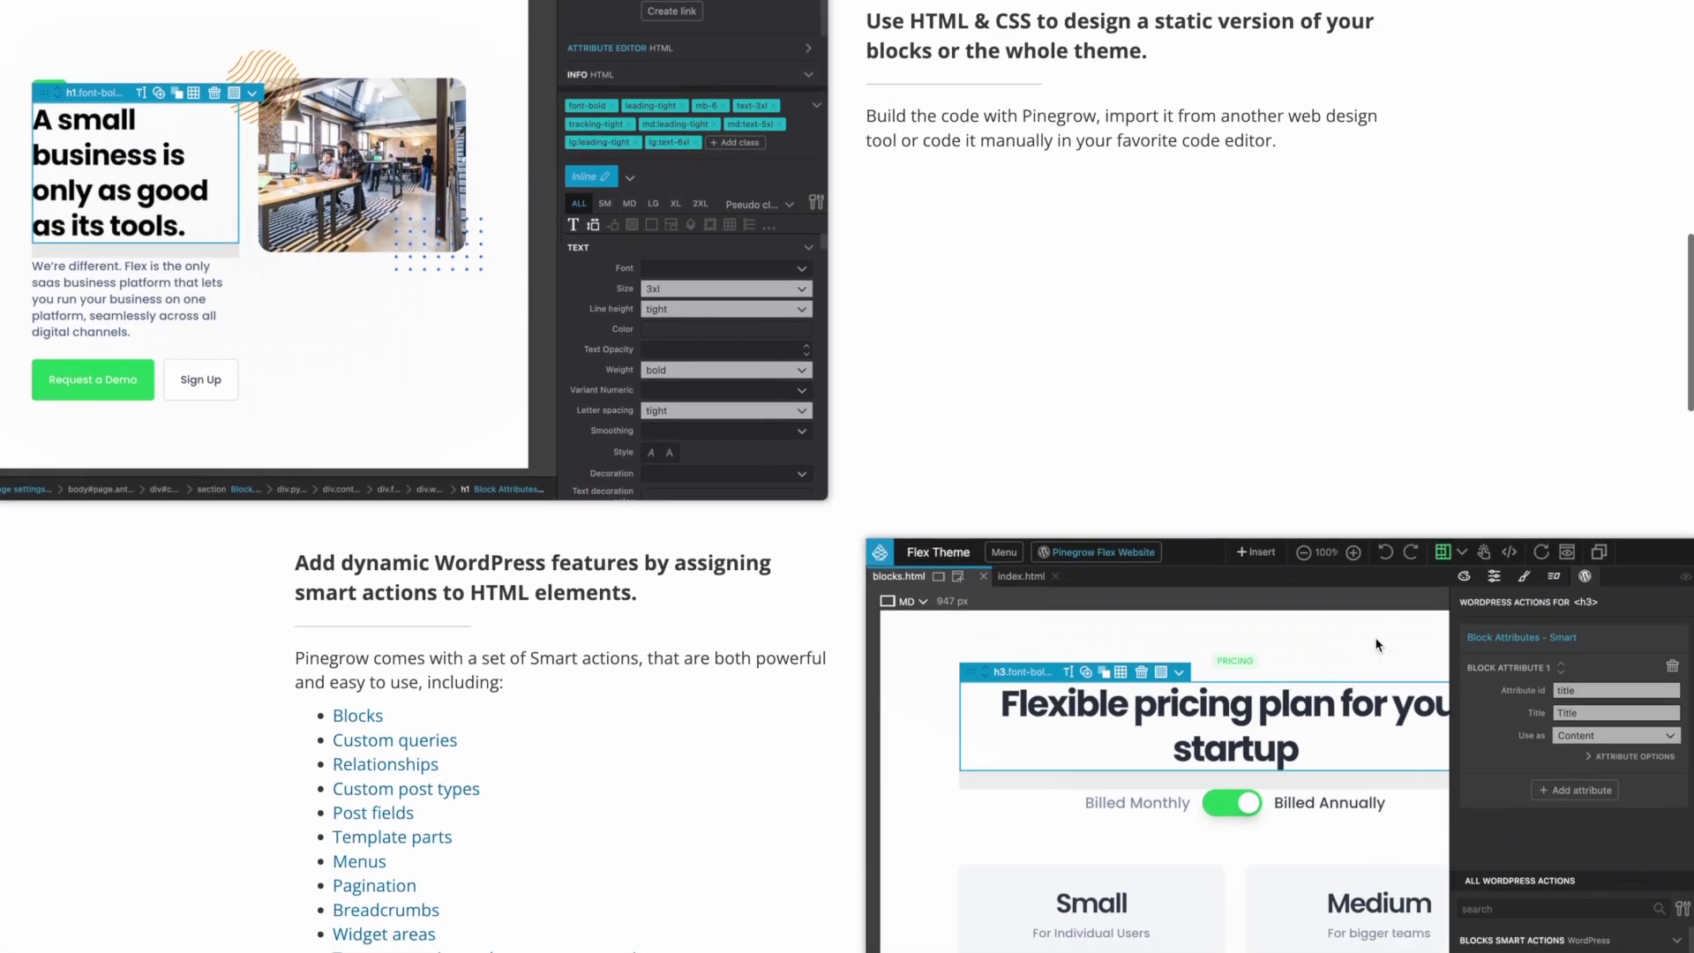
pyautogui.scroll(-8, 1377, 645)
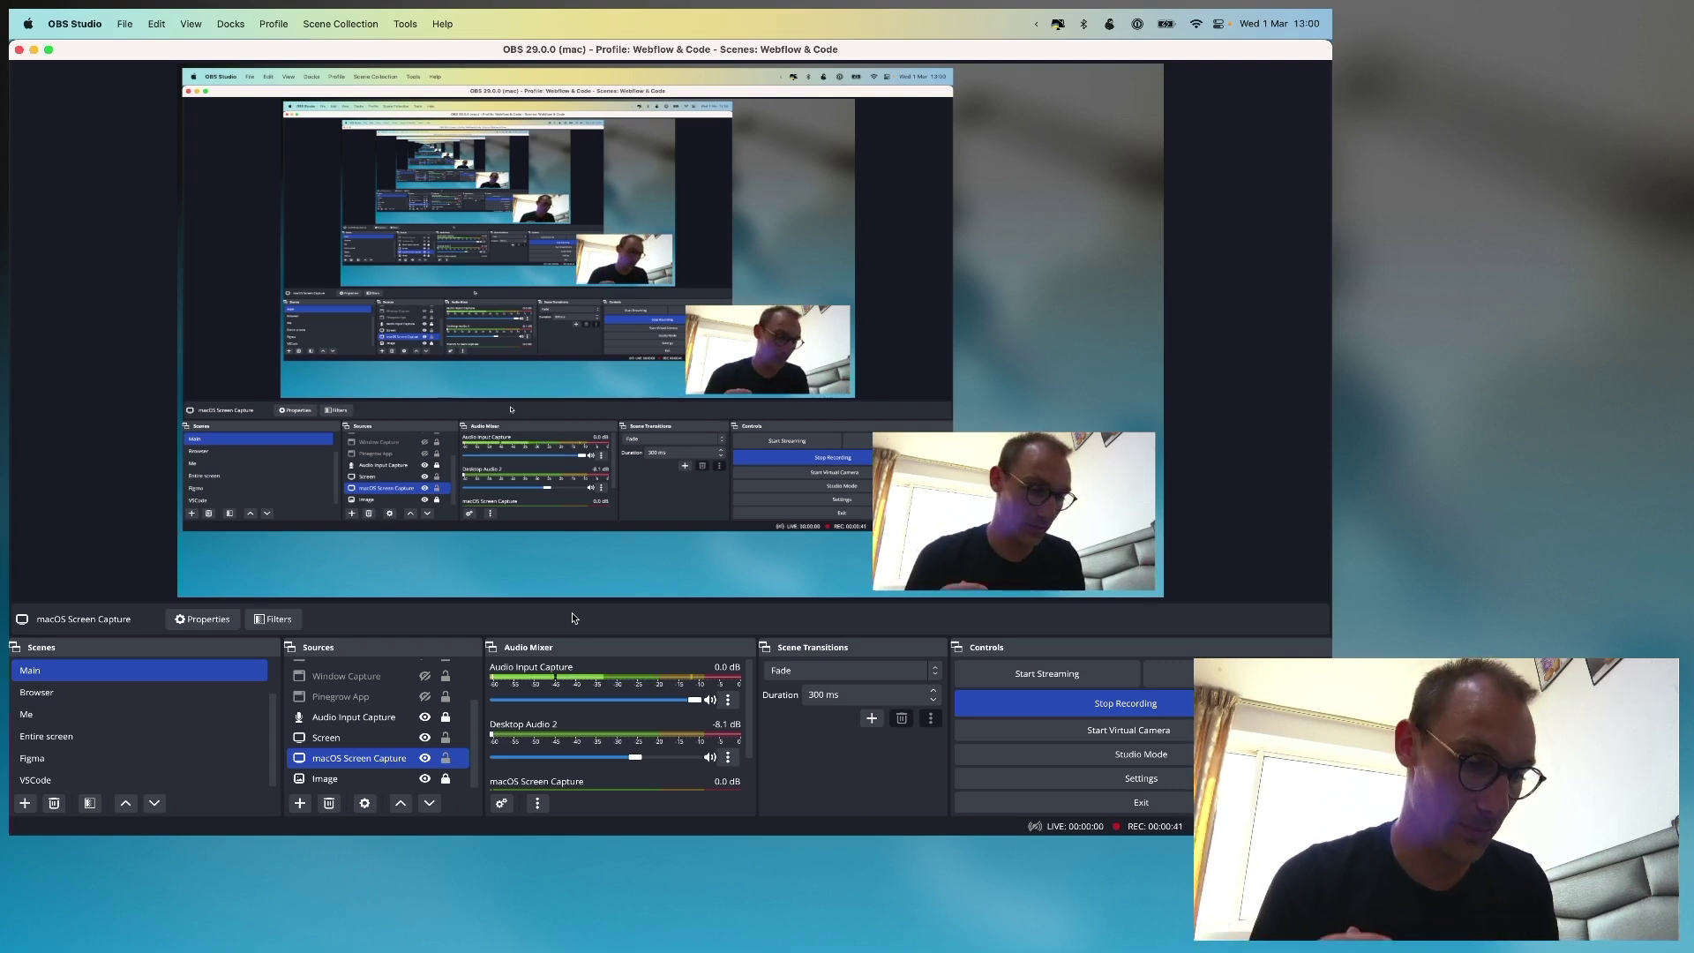
pyautogui.press('super+Tab')
pyautogui.press('super+Tab')
pyautogui.press('super+Tab')
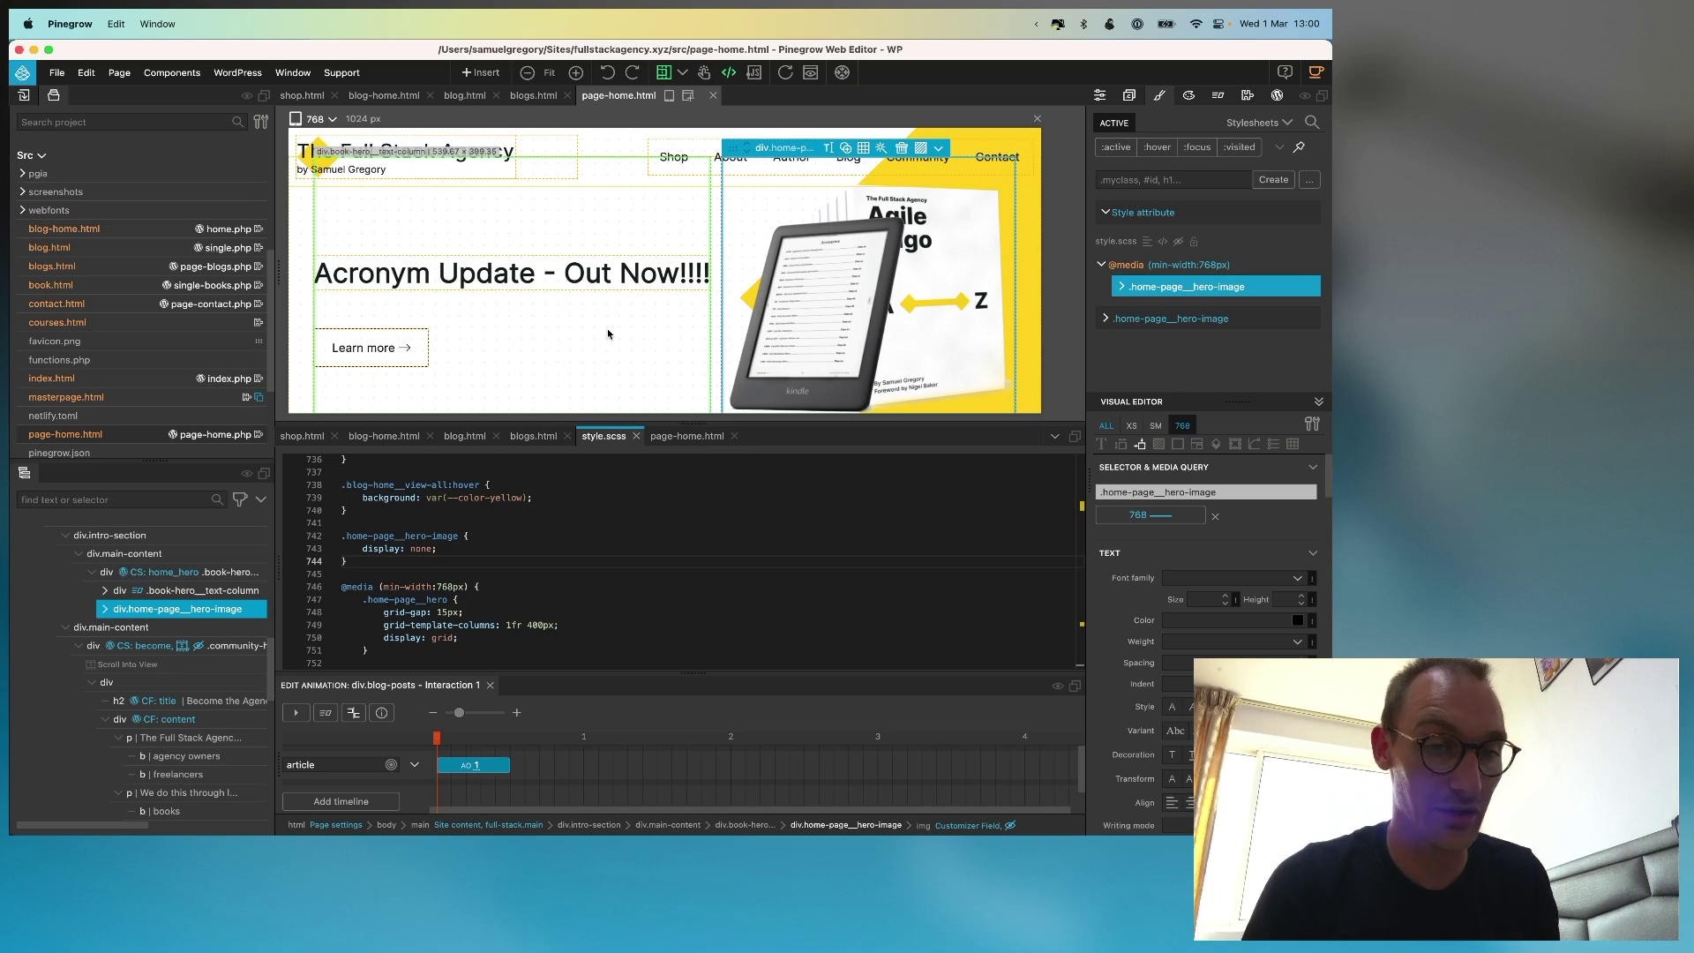
pyautogui.press('super+Tab')
pyautogui.press('super+Tab')
pyautogui.press('super+Tab')
pyautogui.press('super+Tab')
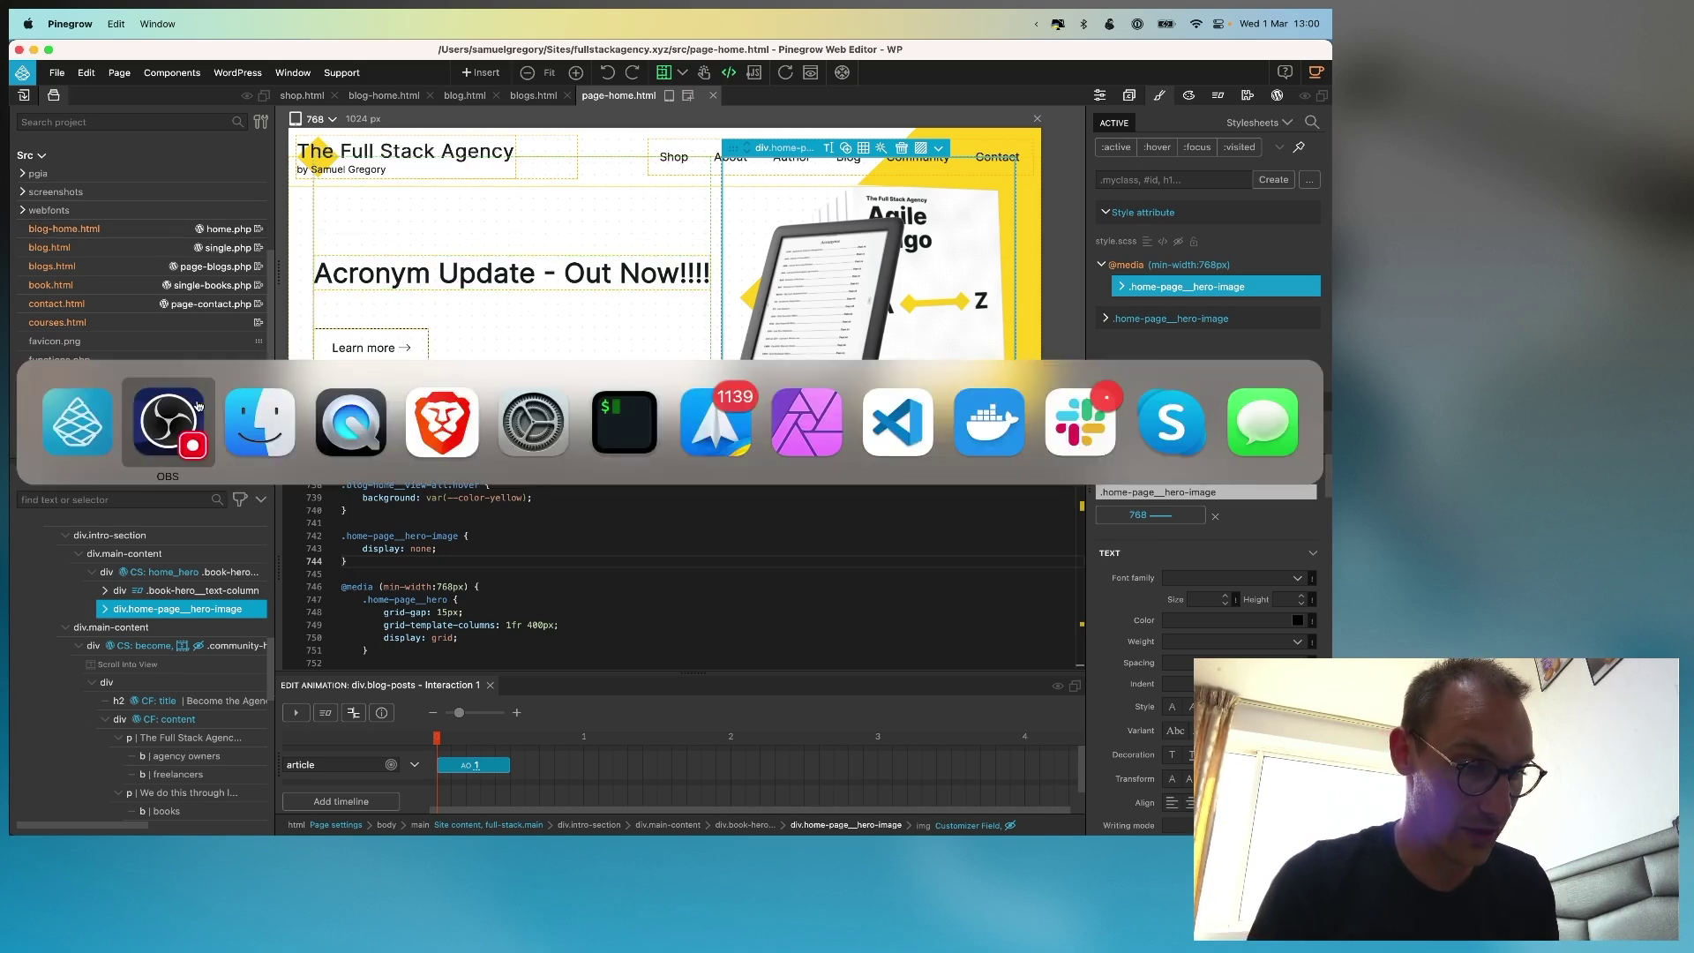
pyautogui.hotkey('ctrl', 'shift', 'Tab')
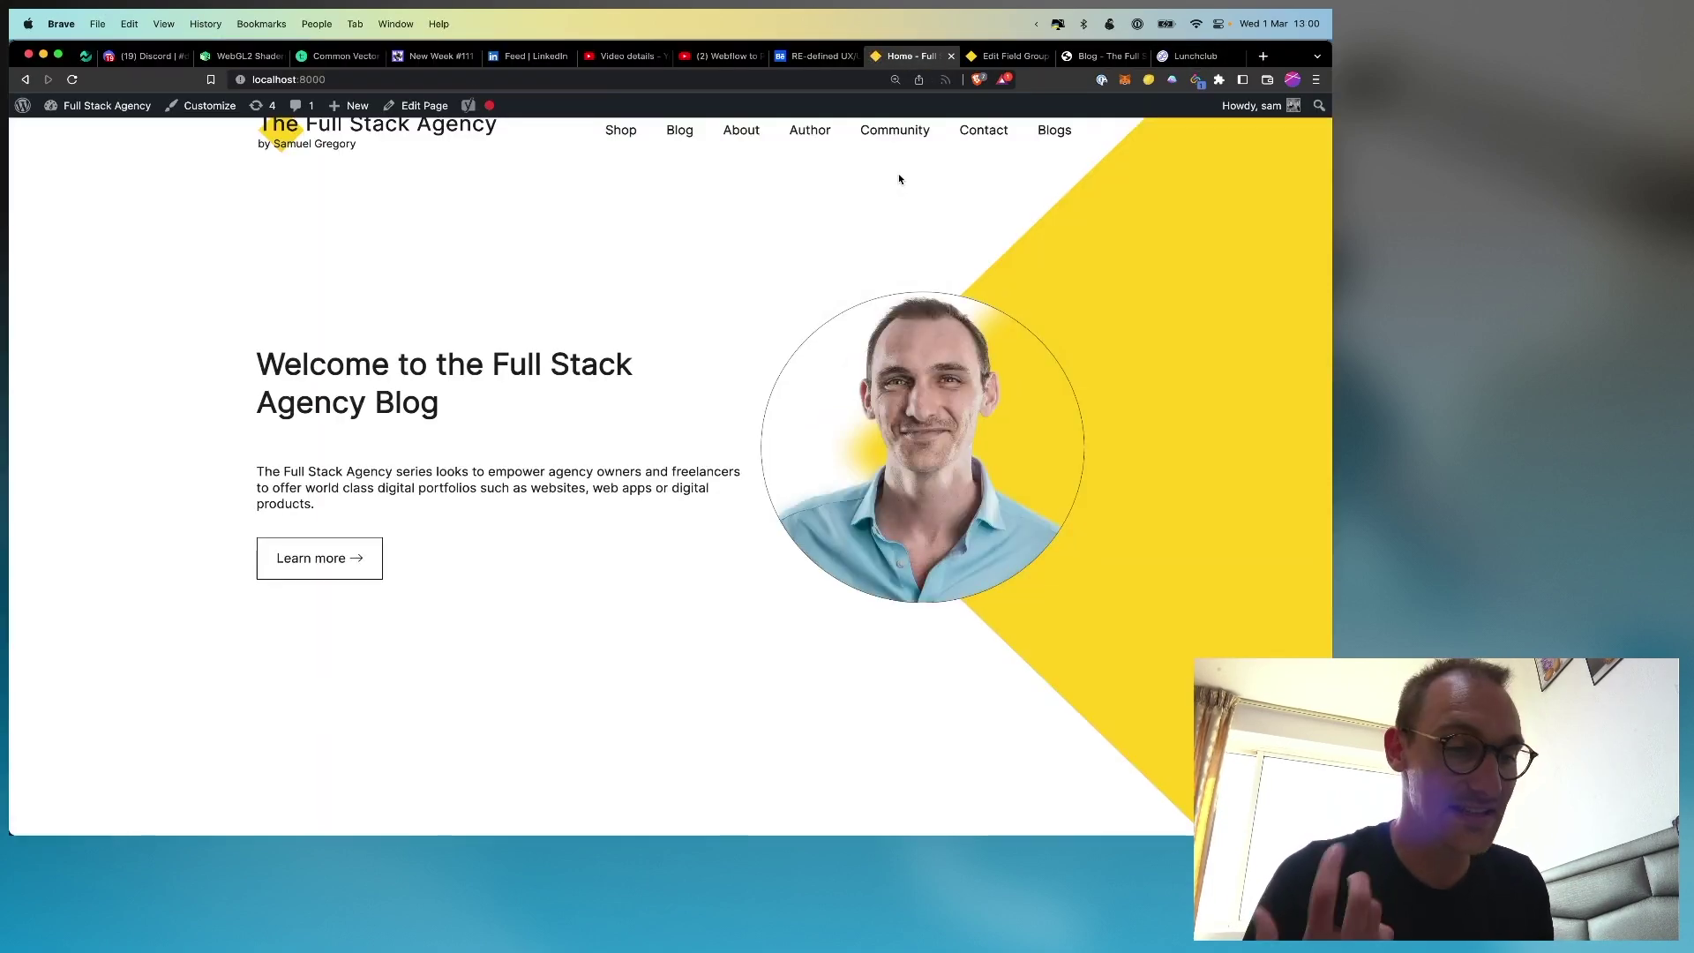
# Browse the local homepage, then view the Shop page and the Agile Lingo book page
pyautogui.scroll(-5, 708, 586)
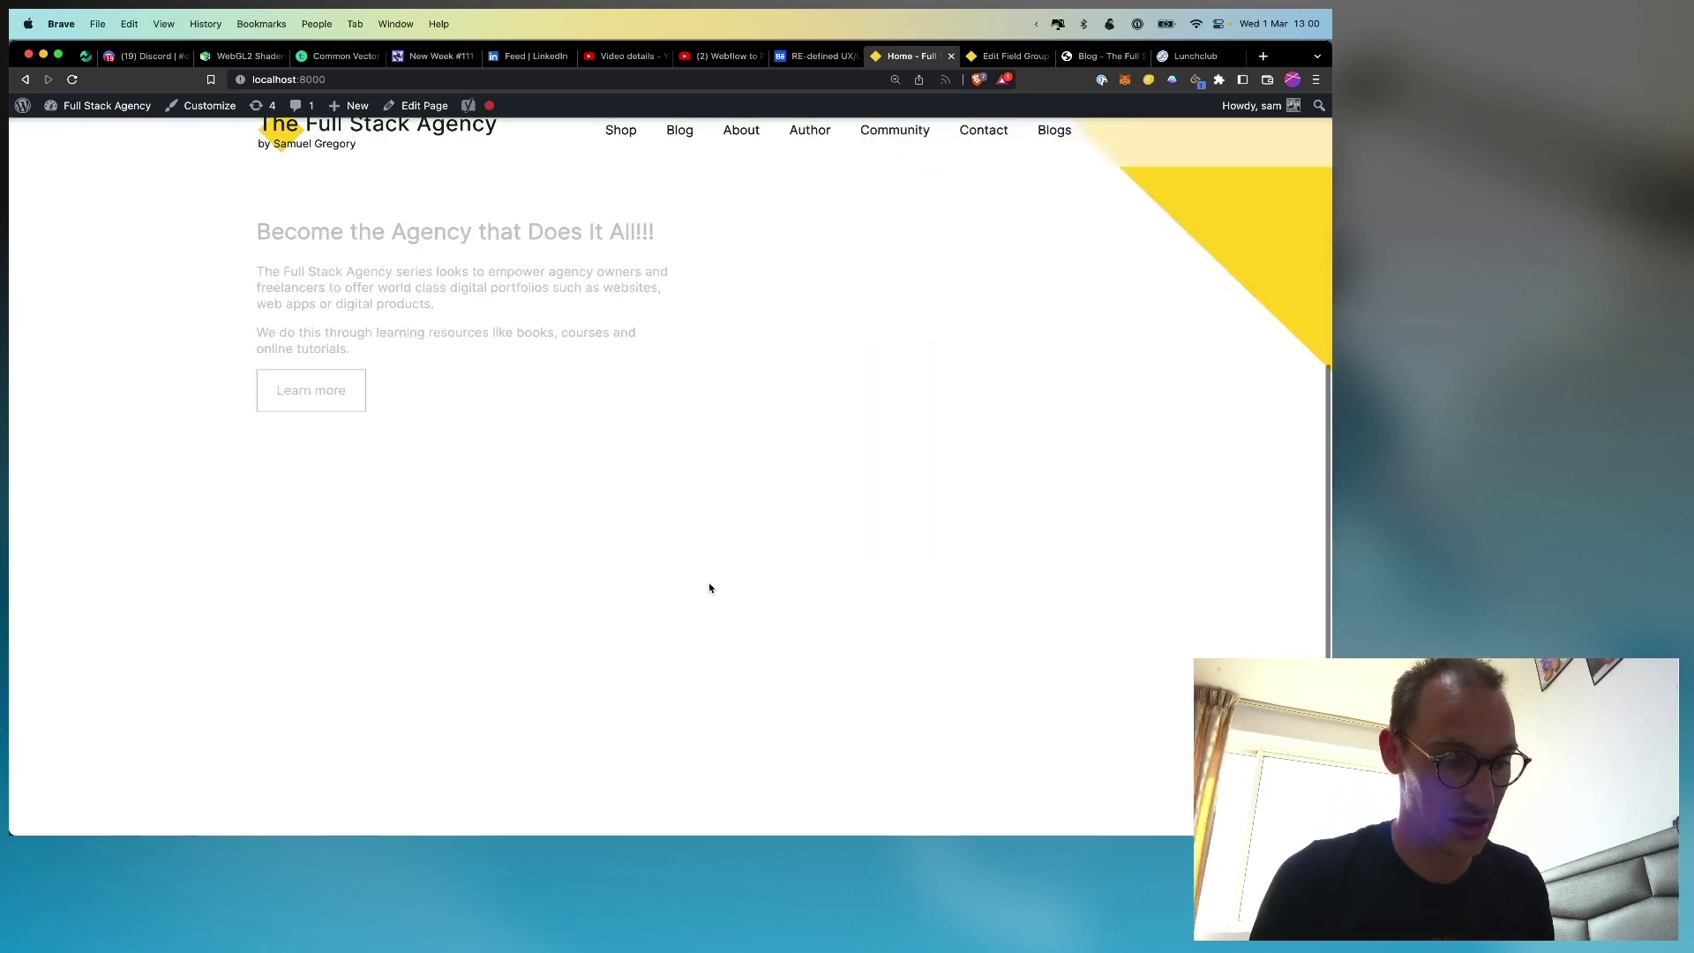
pyautogui.scroll(5, 707, 585)
pyautogui.scroll(-10, 708, 586)
pyautogui.scroll(4, 709, 589)
pyautogui.scroll(5, 710, 588)
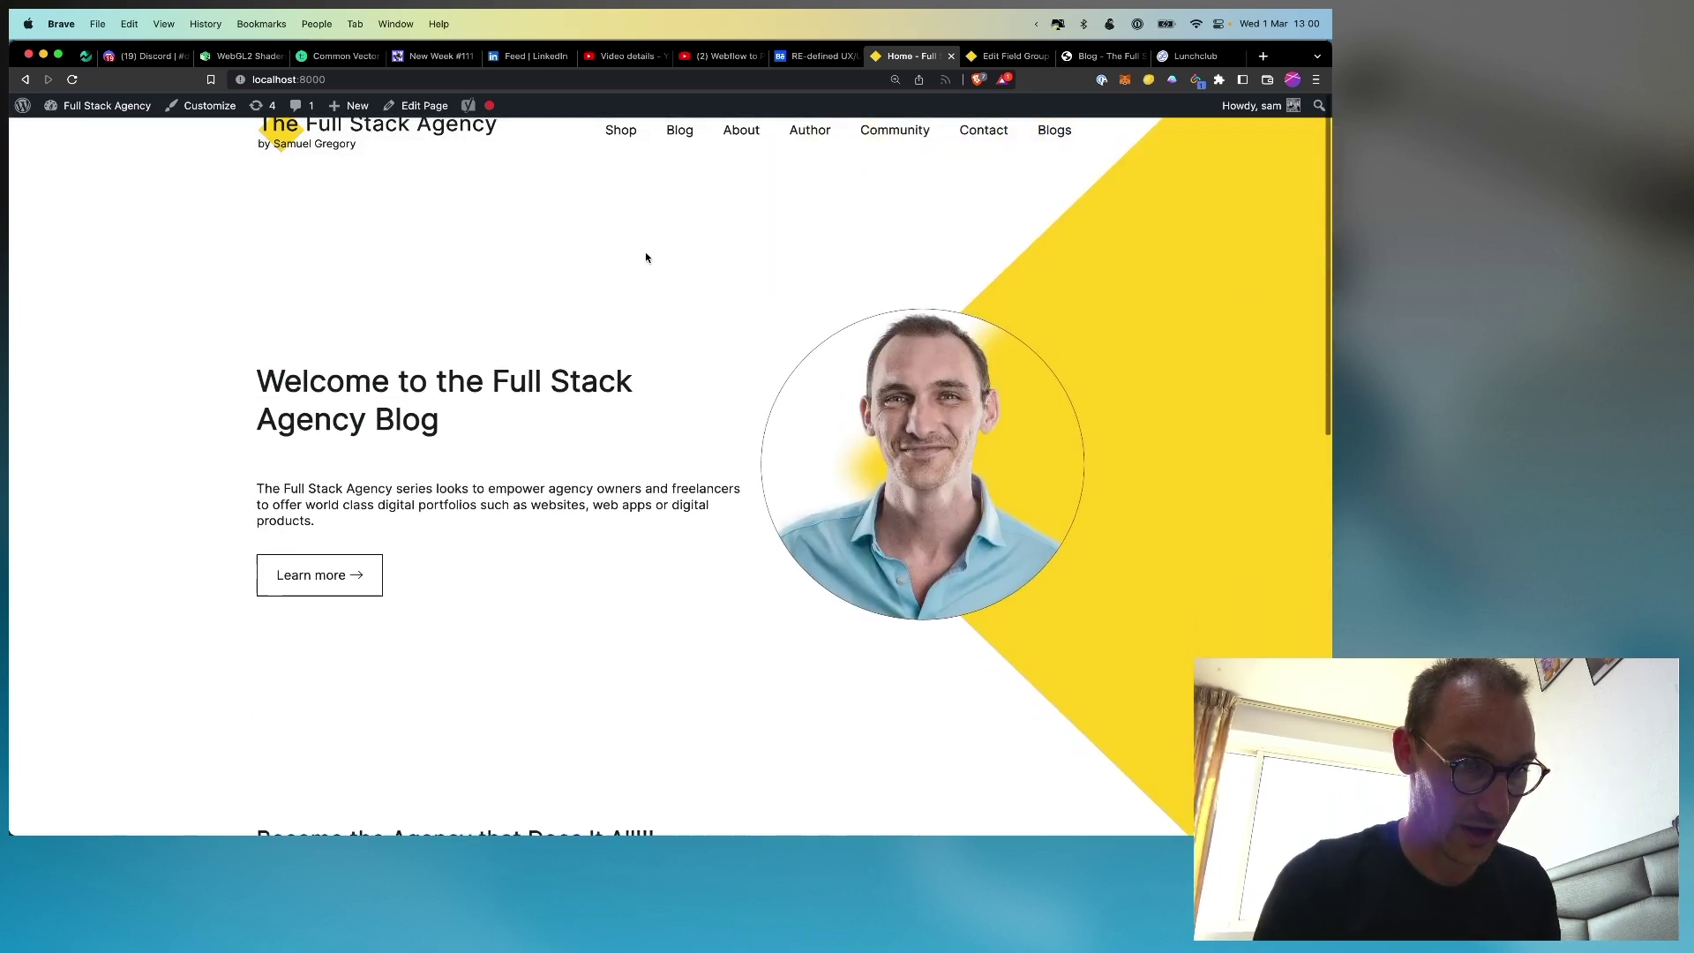
pyautogui.click(620, 130)
pyautogui.scroll(-5, 525, 411)
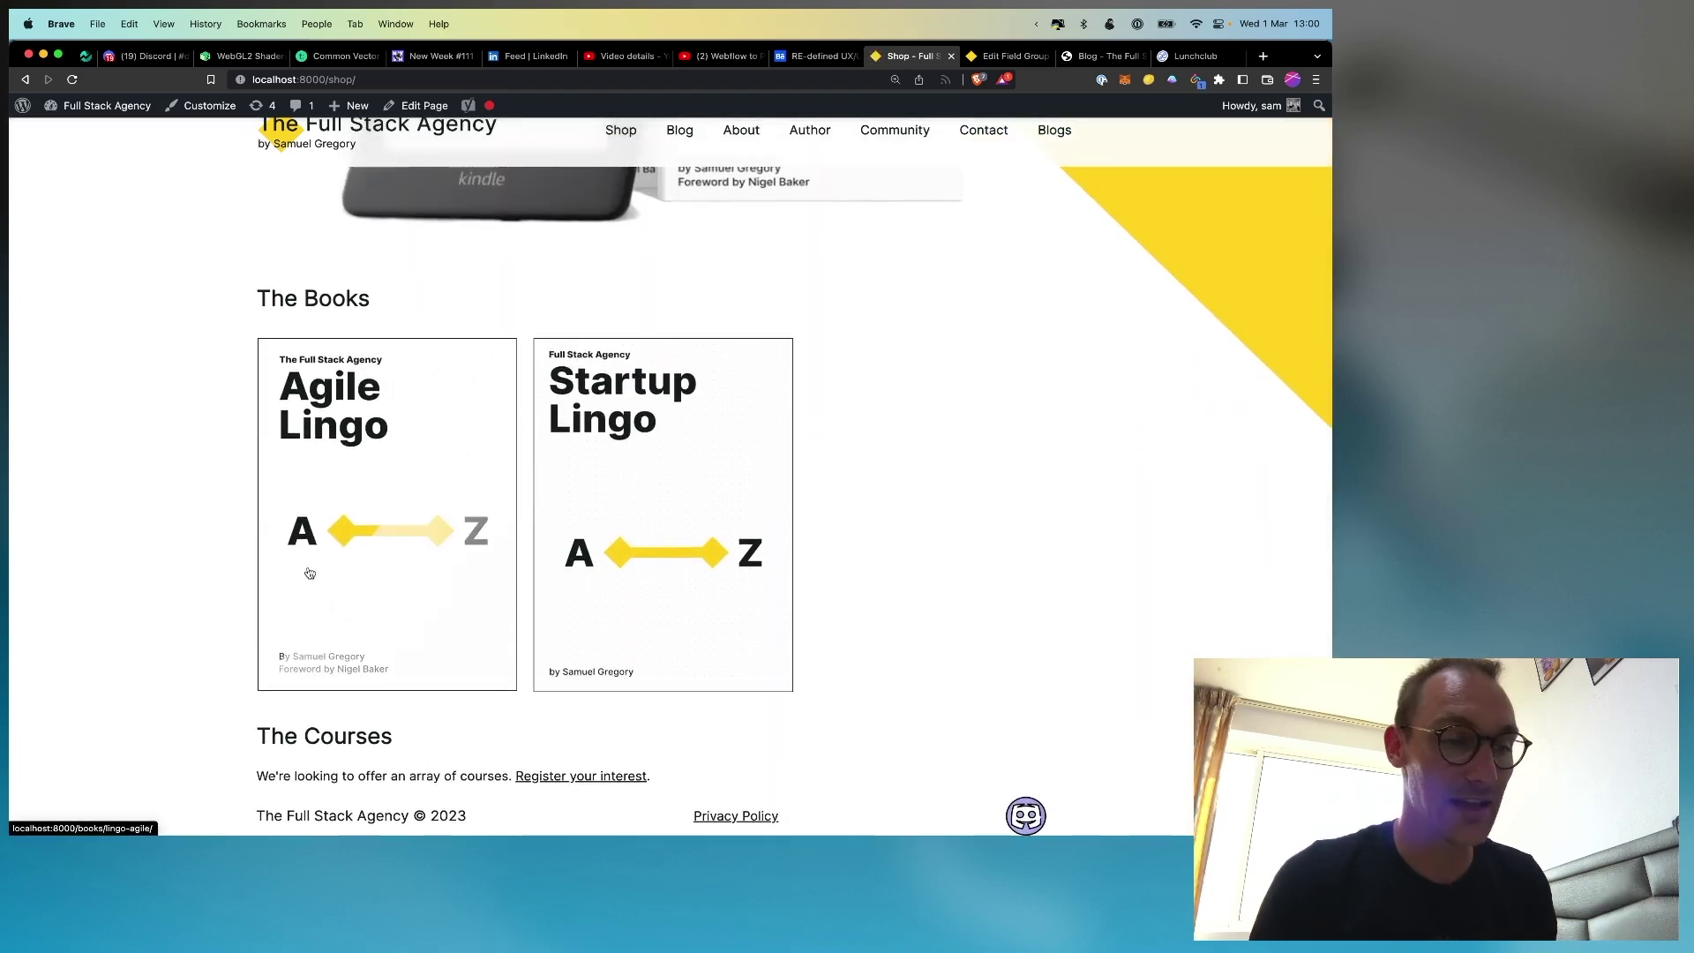
pyautogui.click(458, 516)
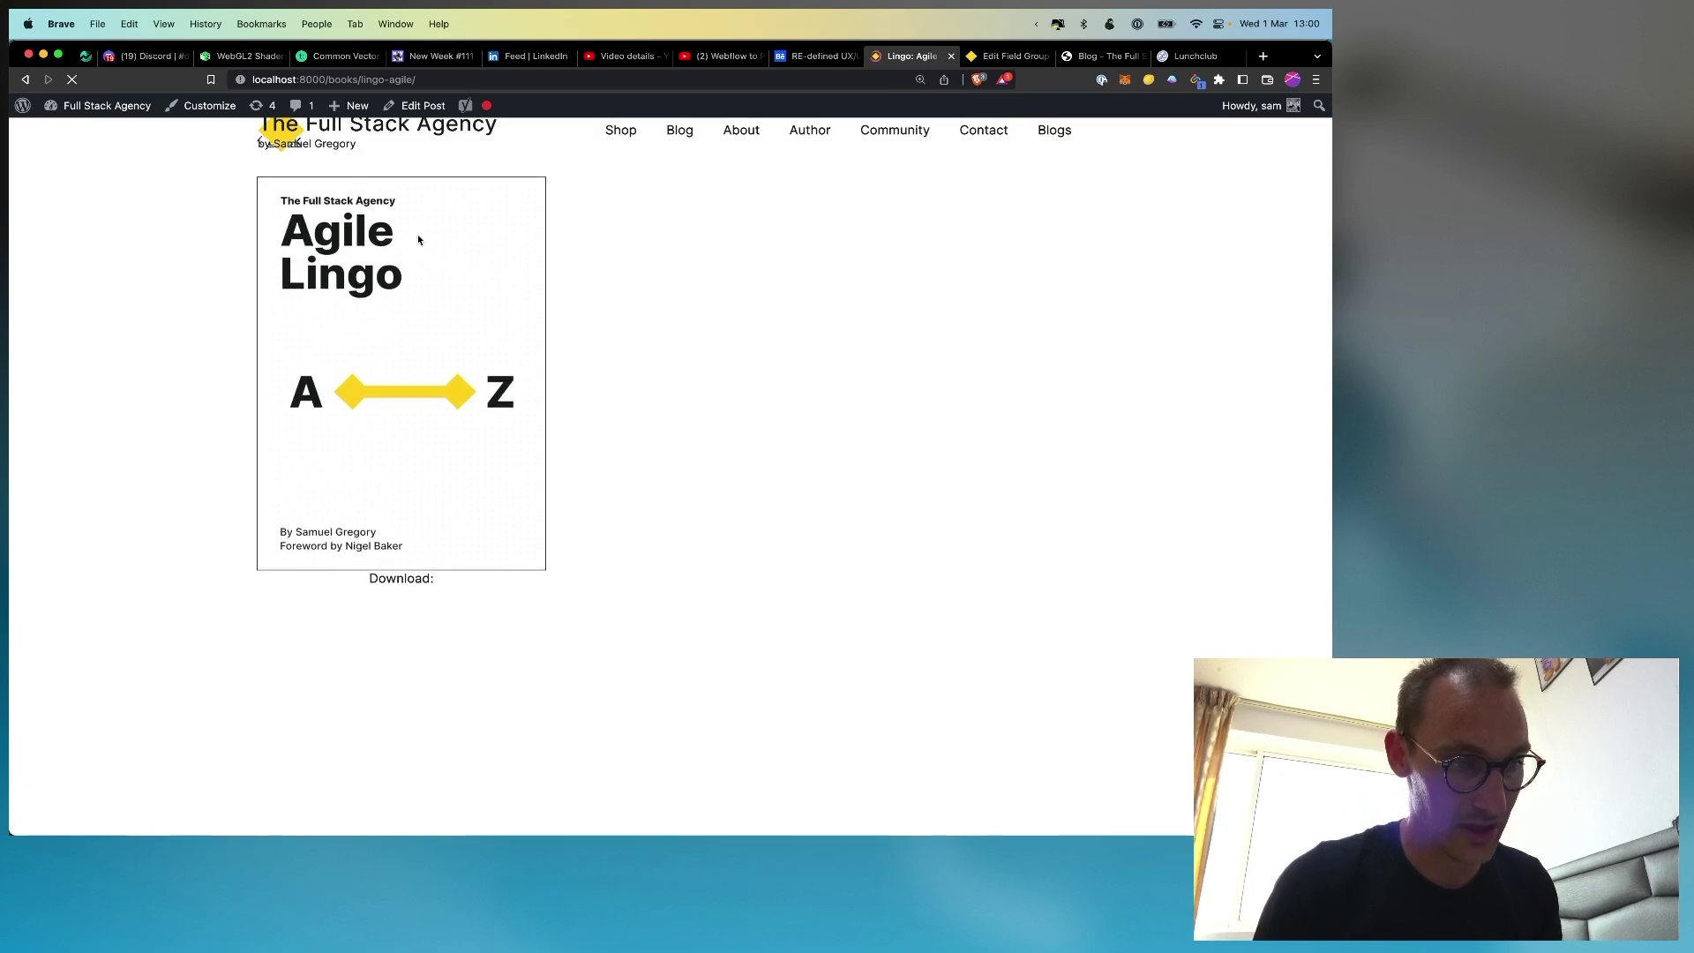
# Visit the Blog, About the Author and What is a Full Stack Agency pages, ending on Blogs
pyautogui.click(679, 130)
pyautogui.scroll(-5, 659, 371)
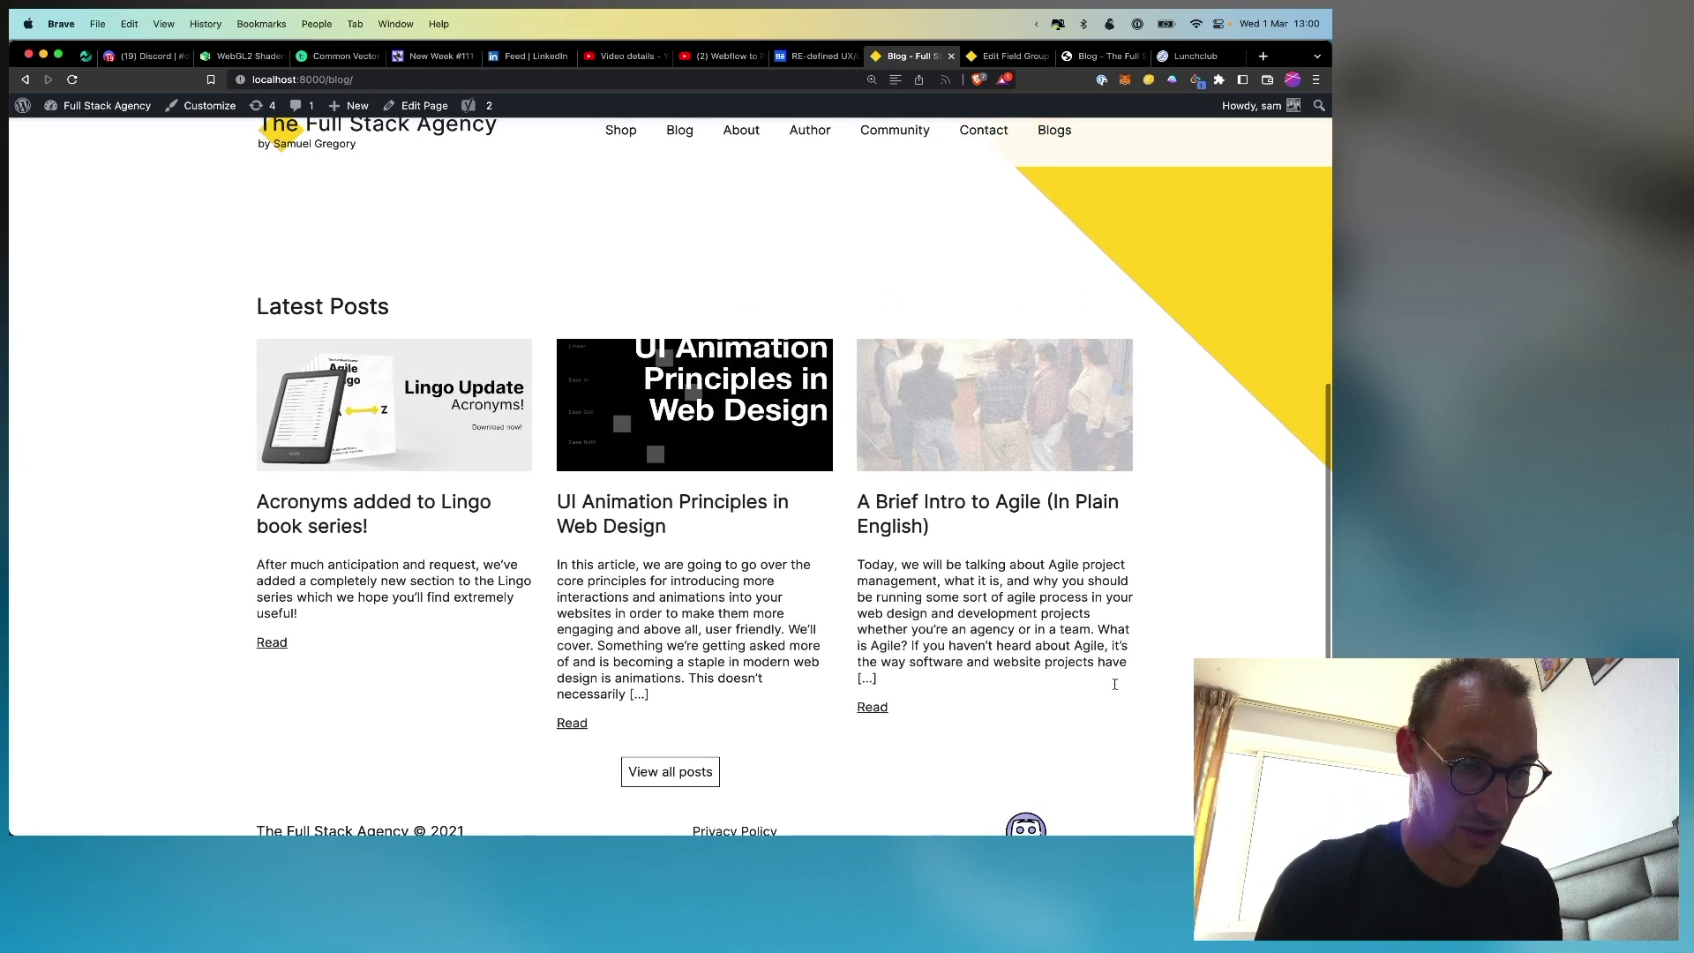
pyautogui.scroll(5, 805, 226)
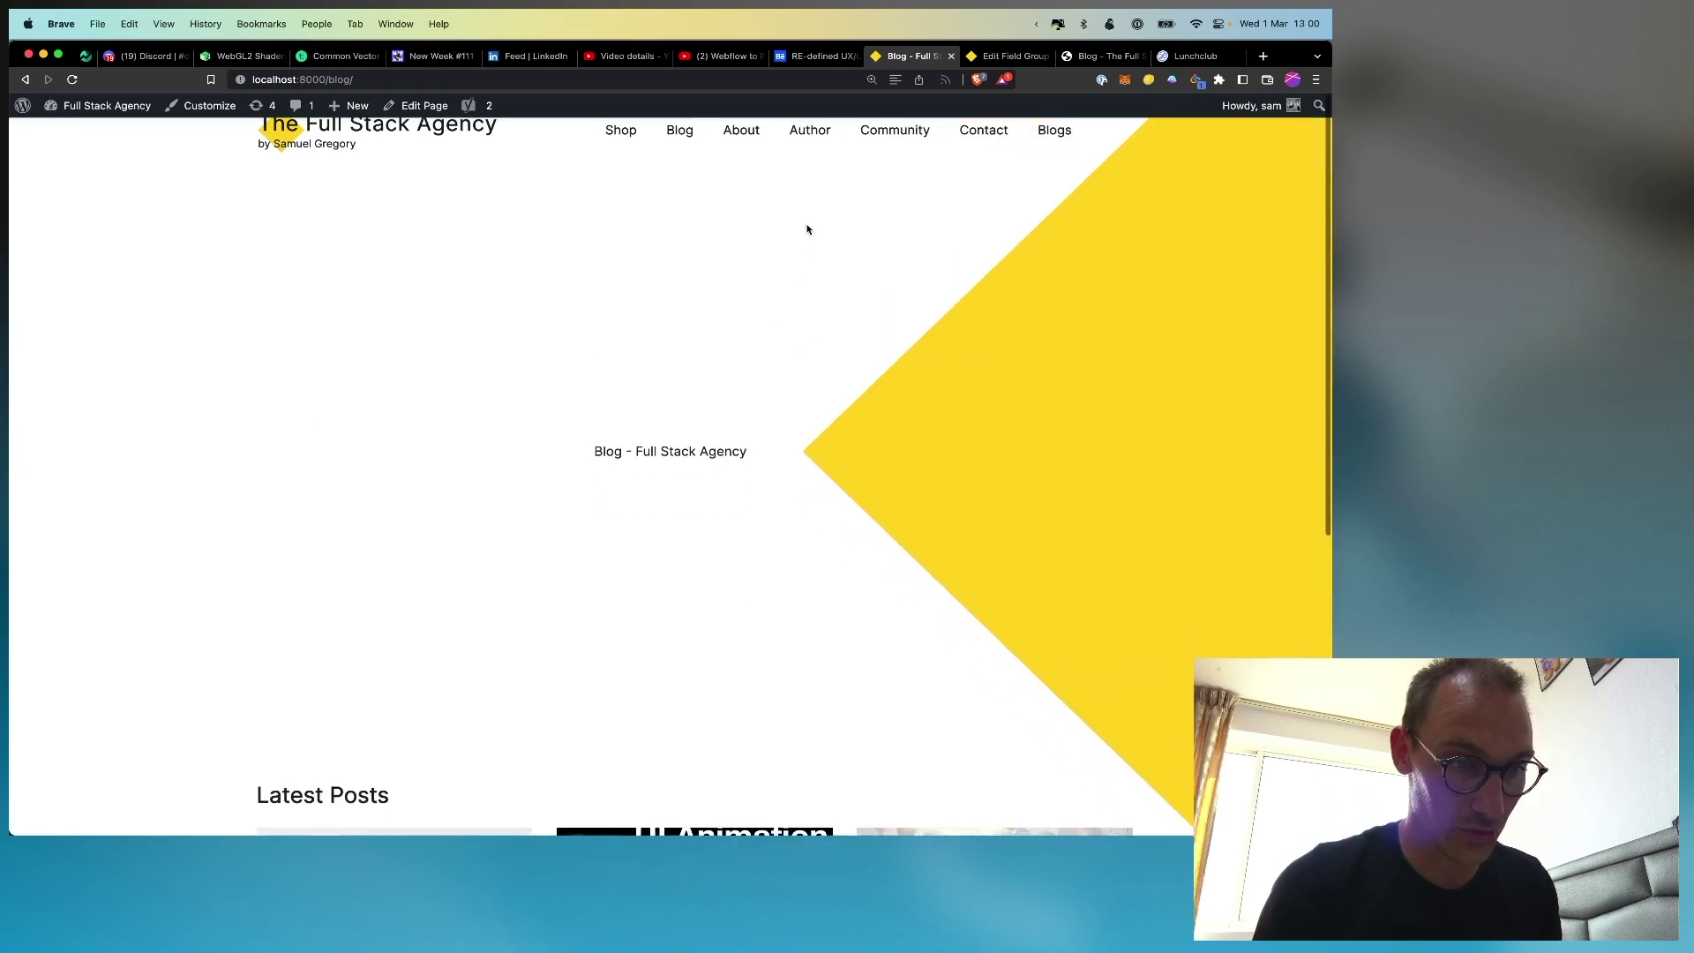
pyautogui.click(805, 132)
pyautogui.click(741, 129)
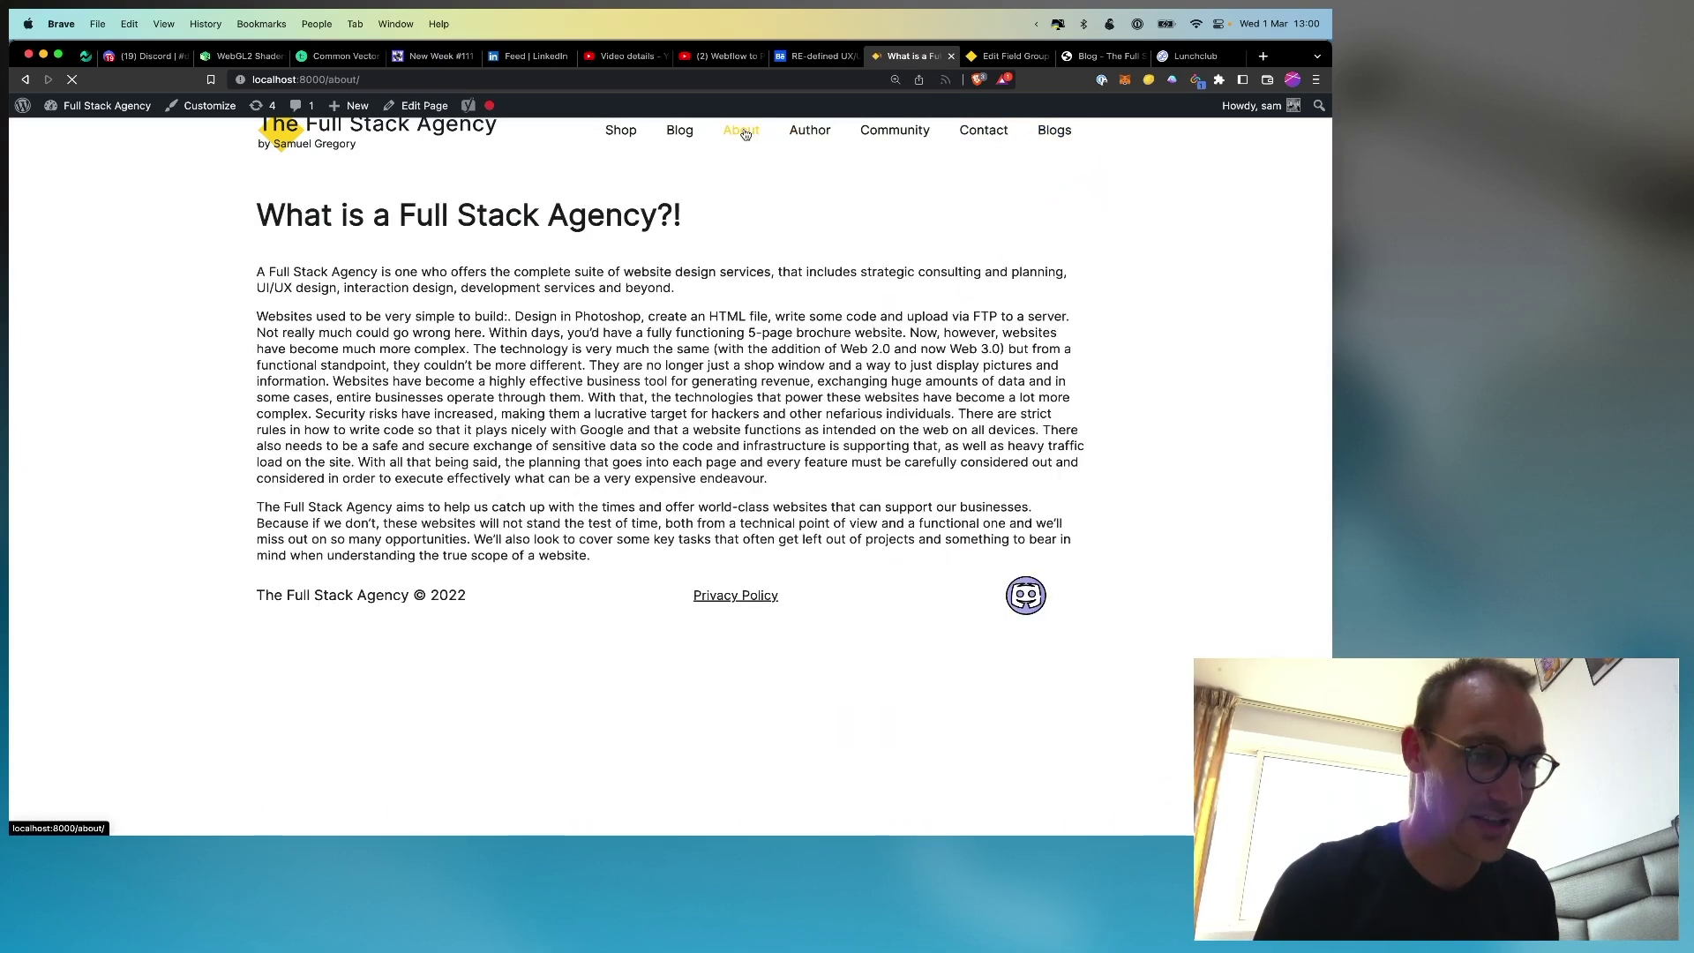
pyautogui.click(1054, 129)
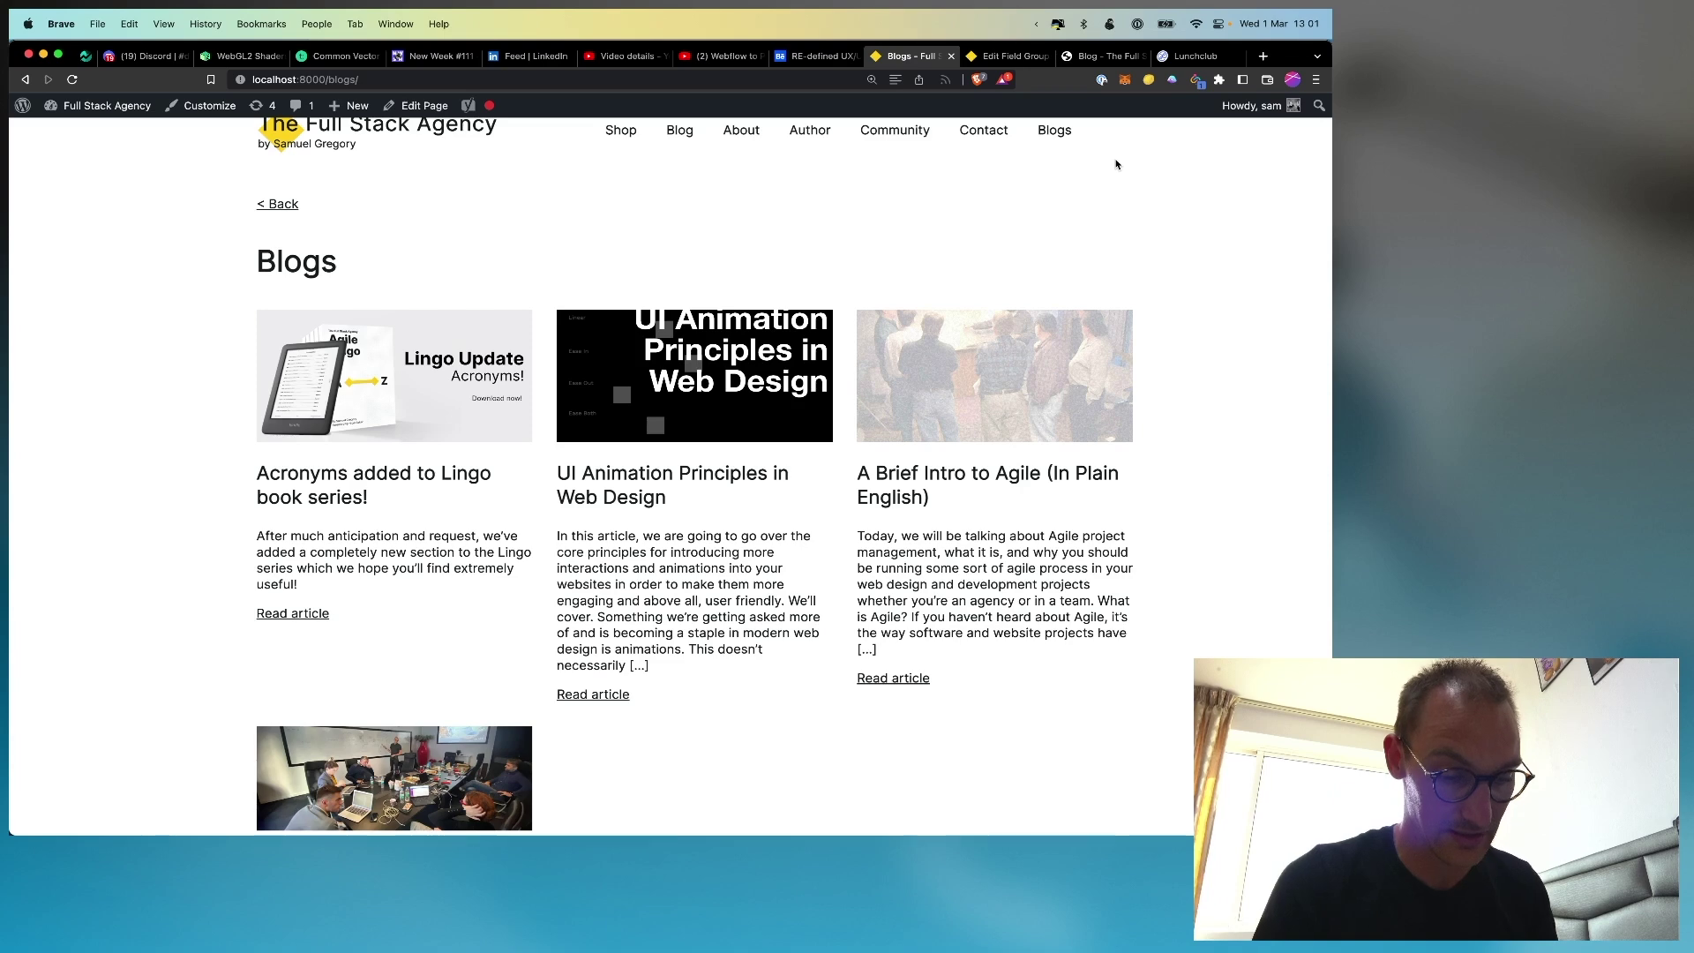
# In a new tab, go to hostinger.com using the 'hosting' address-bar suggestion
pyautogui.press('cmd+t')
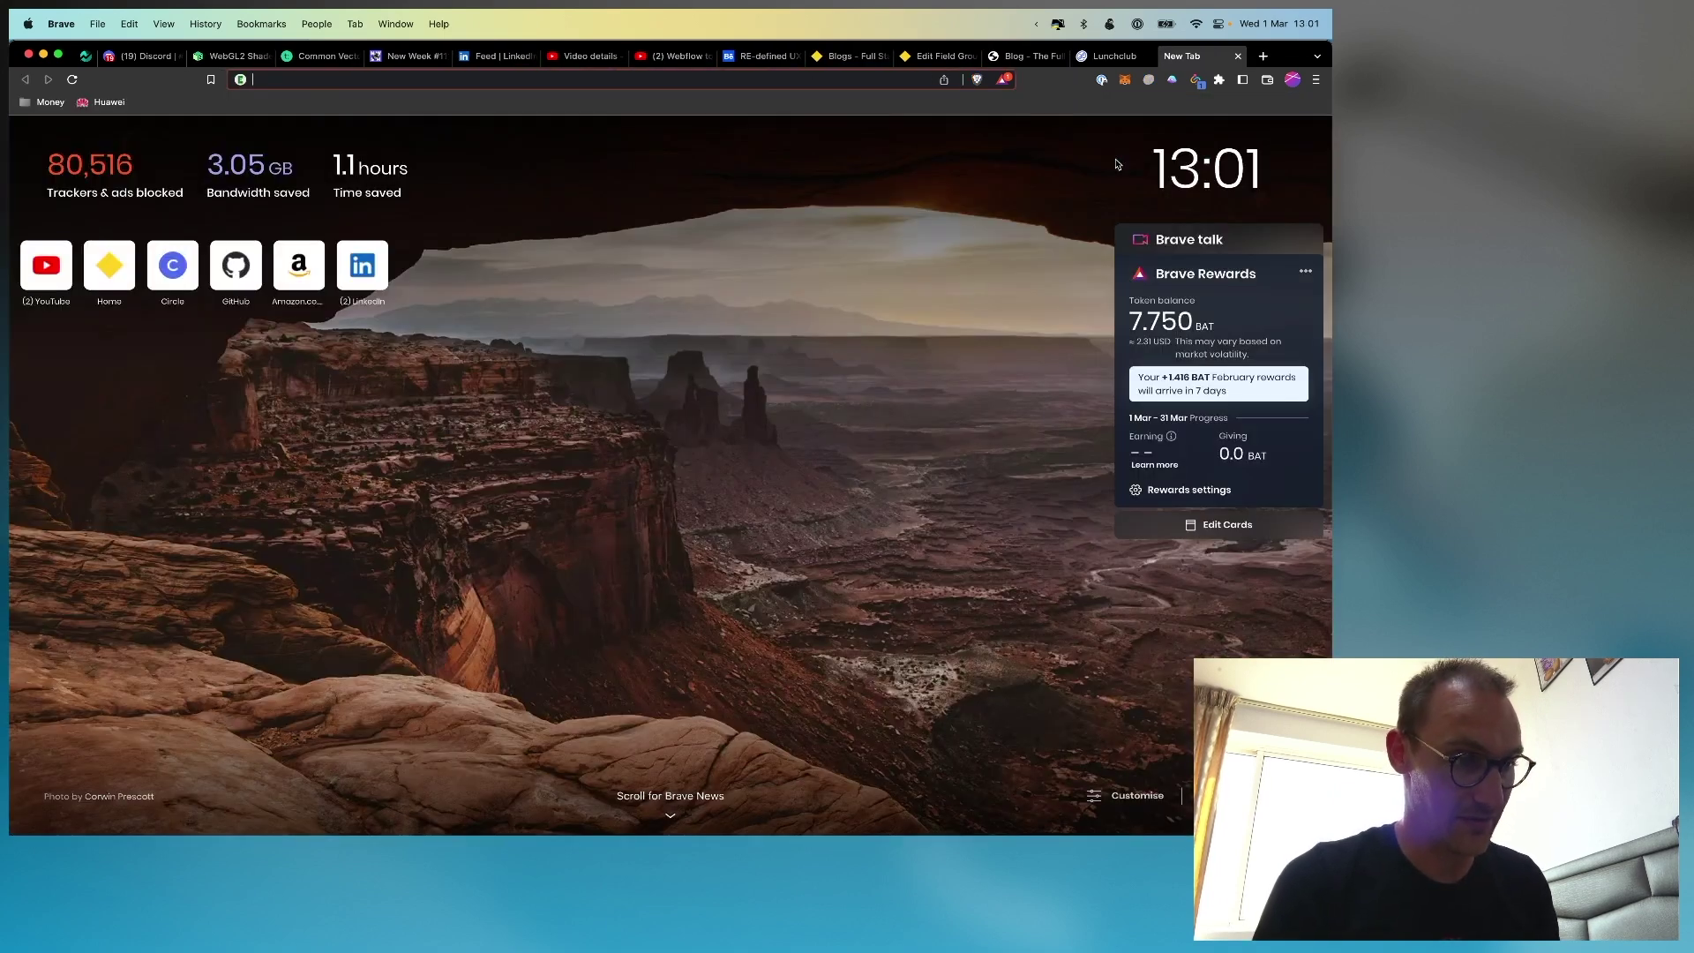
pyautogui.write('hosting')
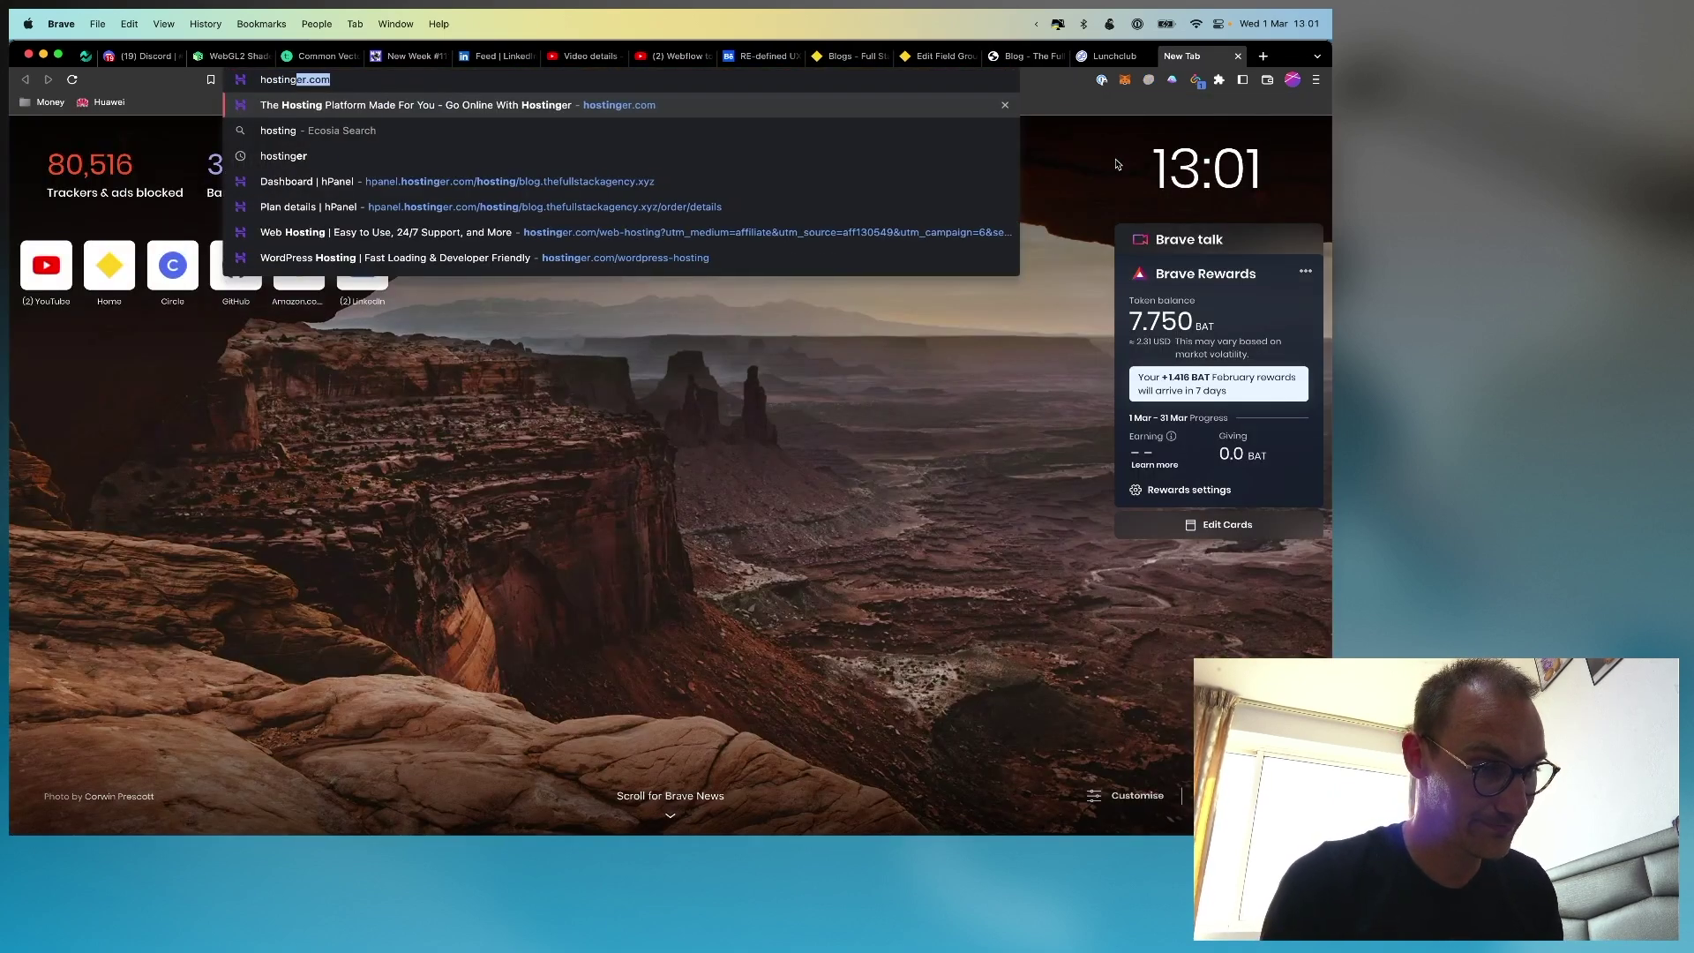
pyautogui.press('Return')
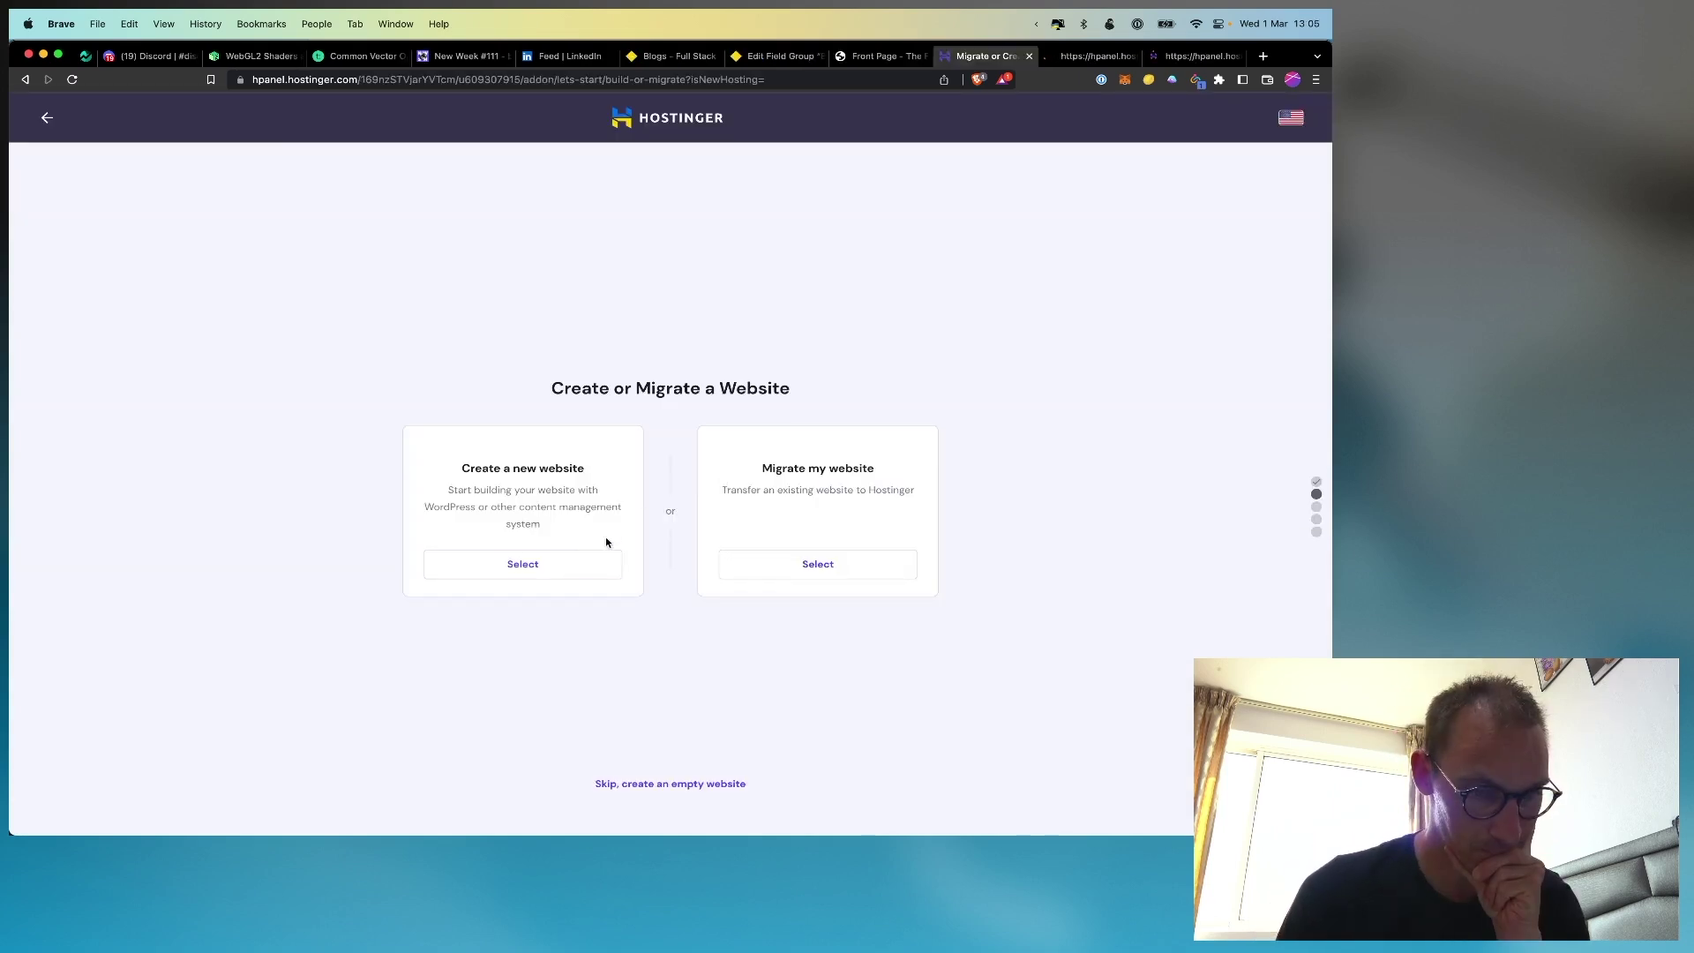
# Start a new WordPress website, passing the login details step and skipping plugins and template
pyautogui.click(587, 565)
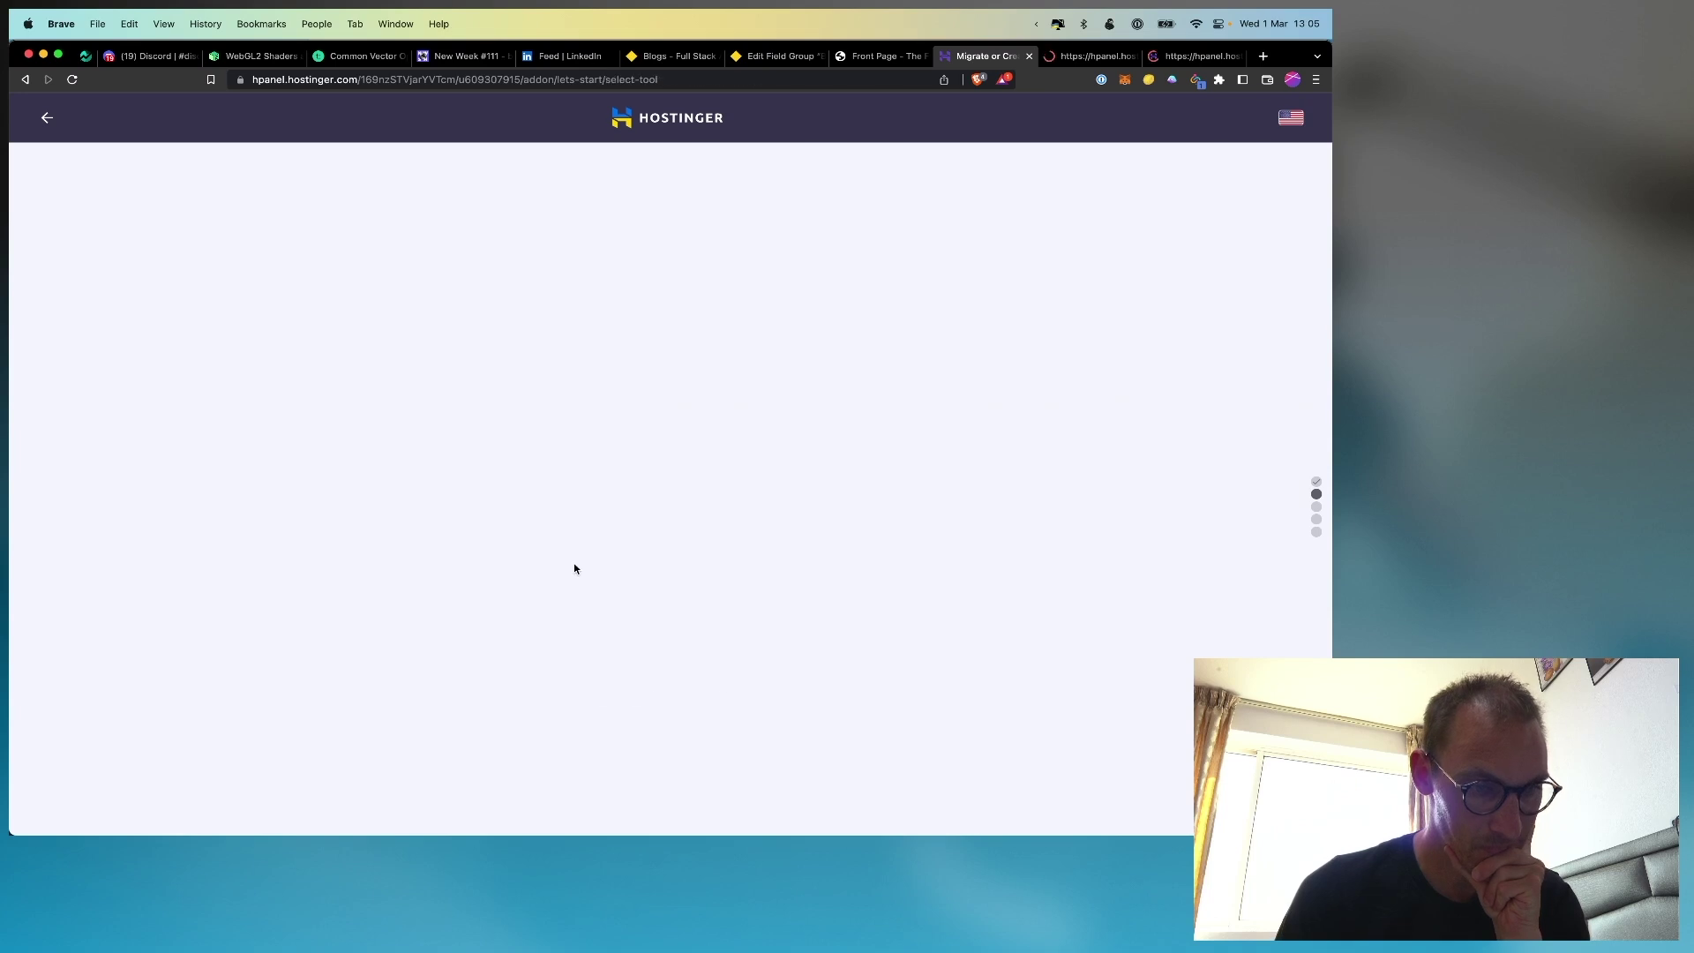
pyautogui.click(564, 591)
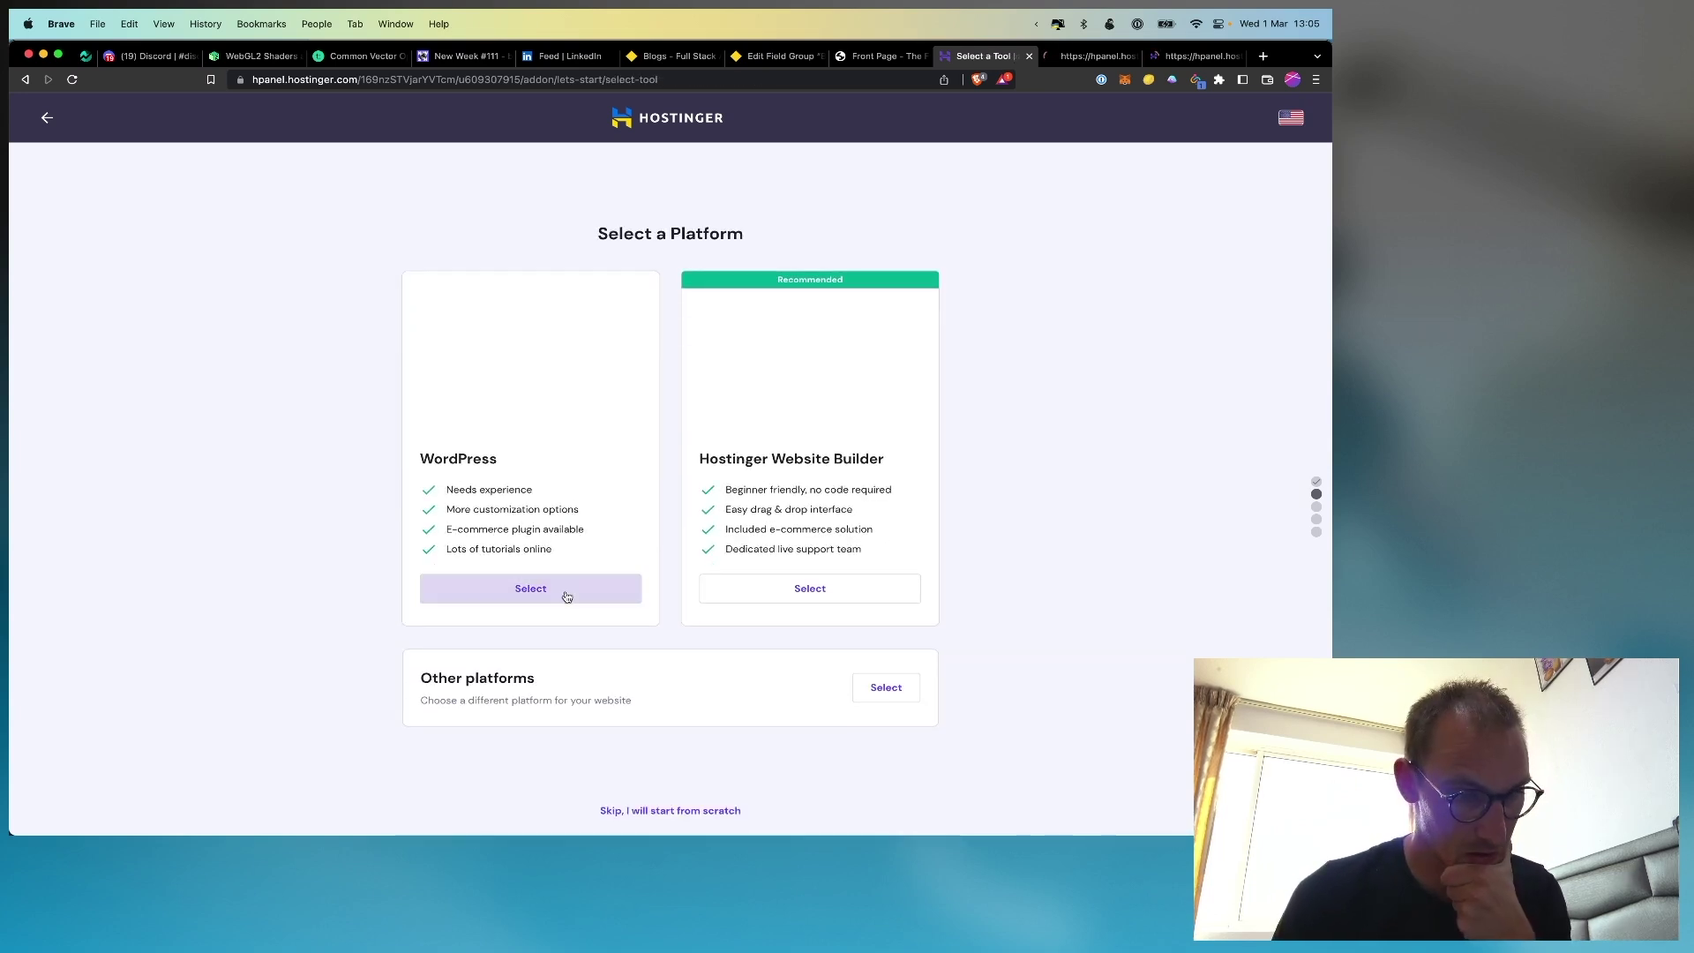
pyautogui.click(869, 495)
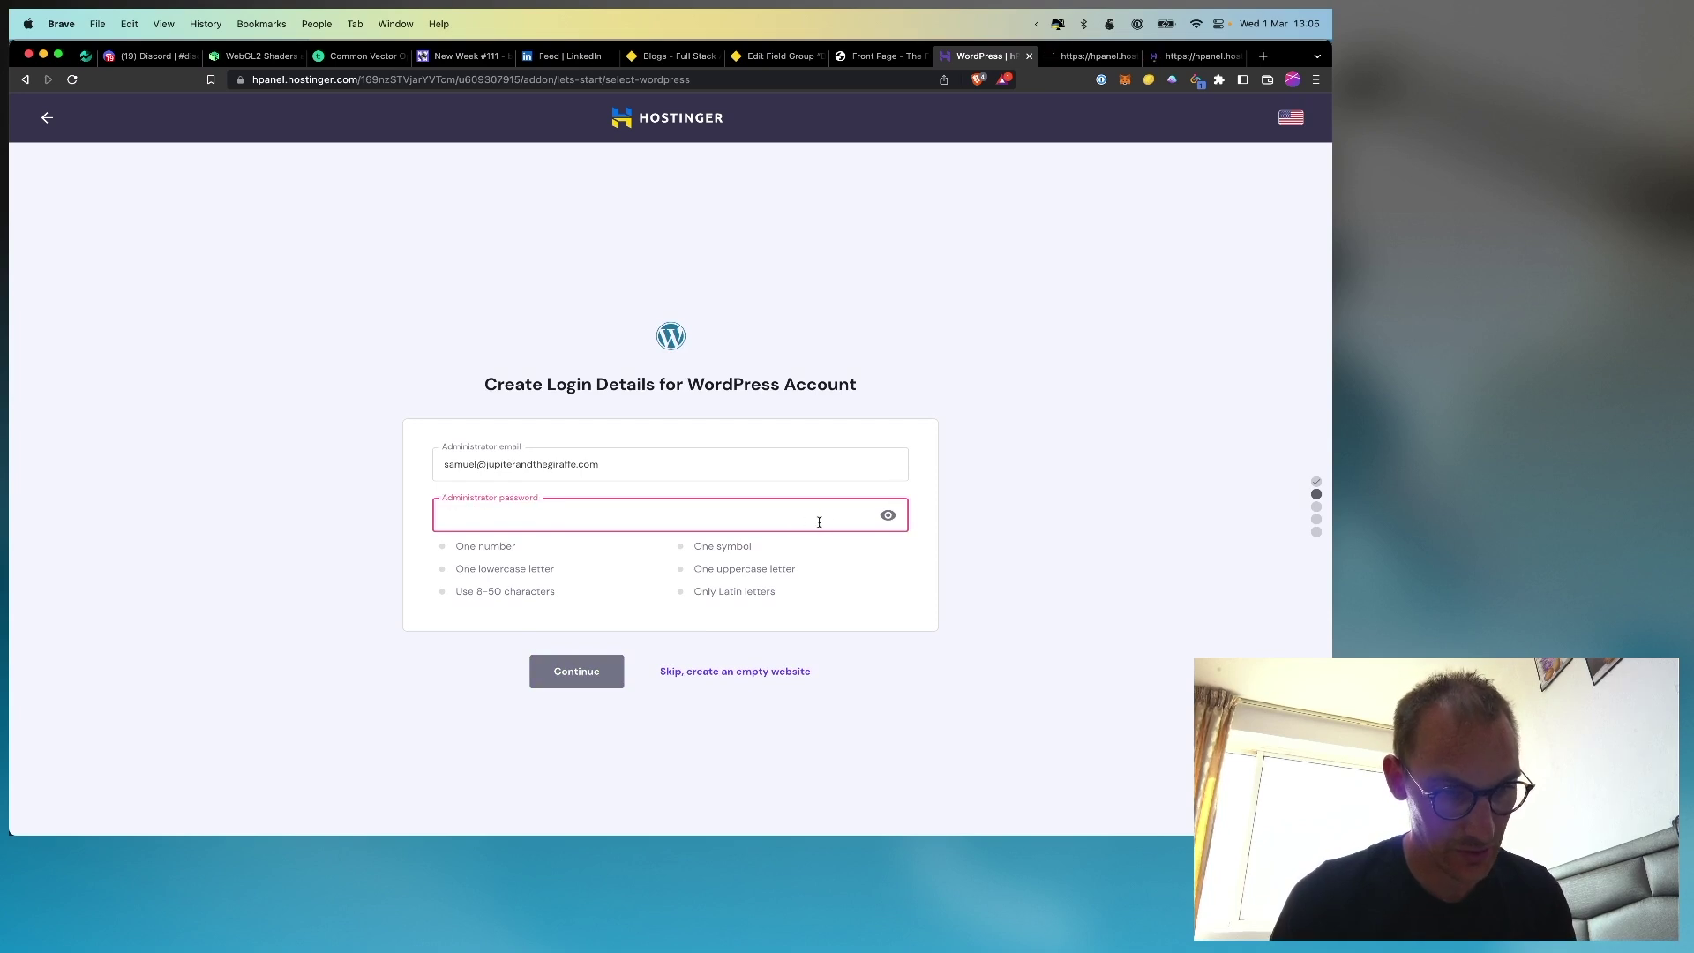
pyautogui.click(723, 671)
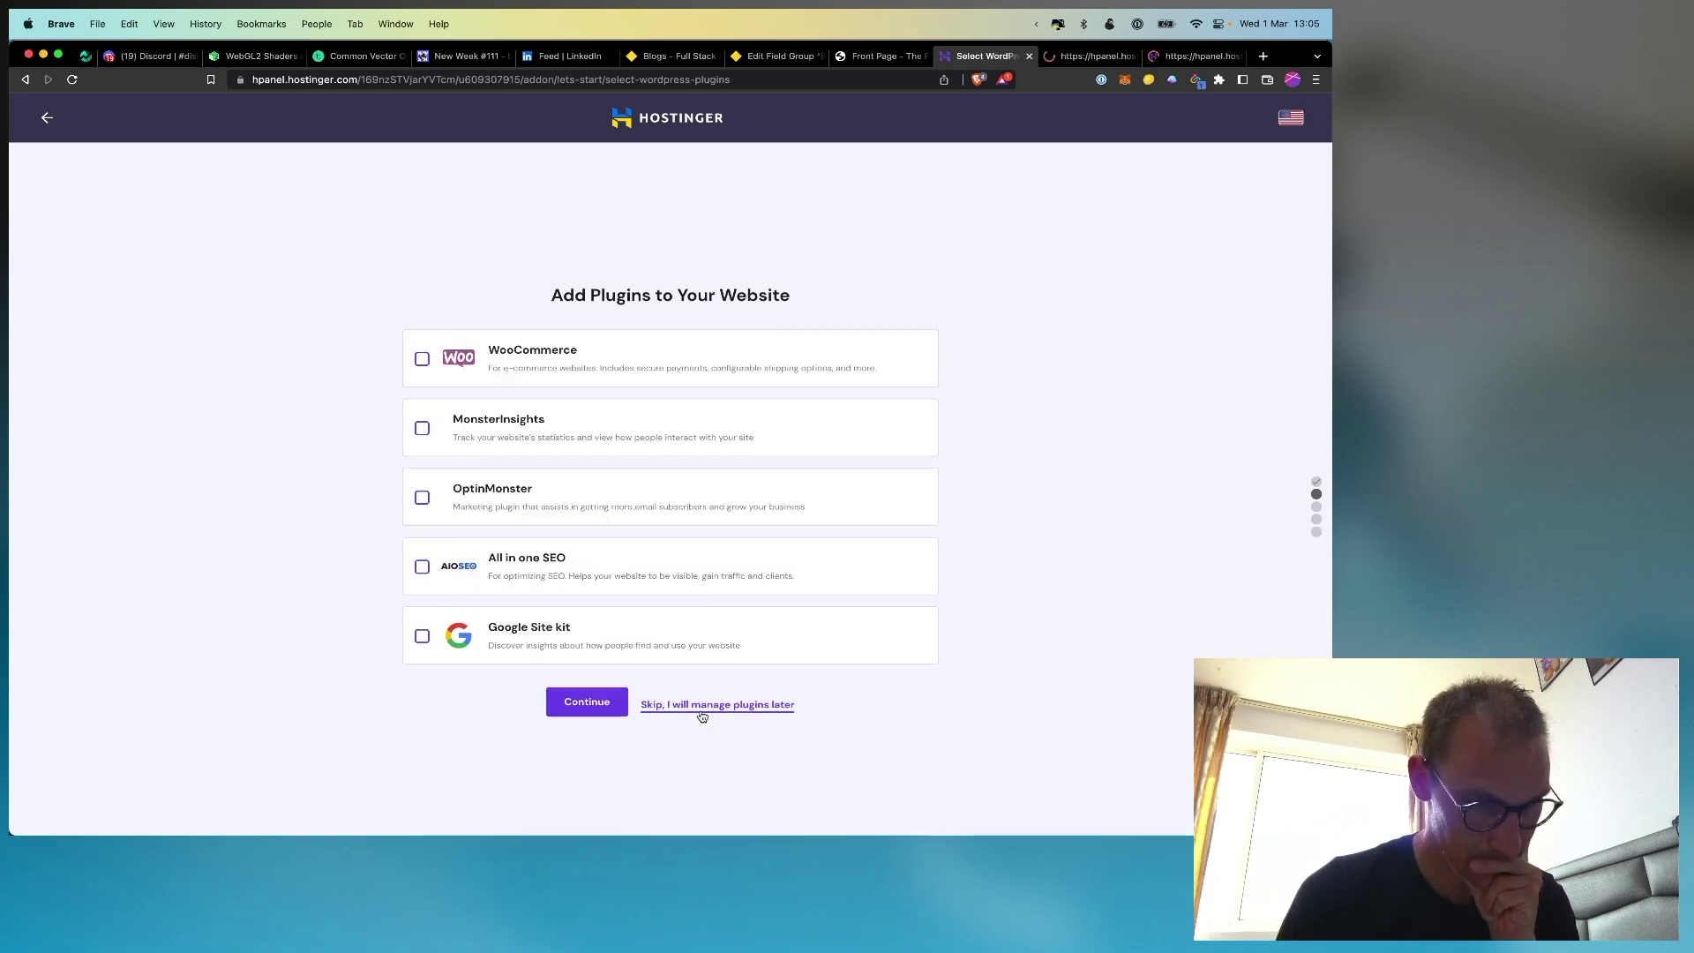
pyautogui.click(707, 711)
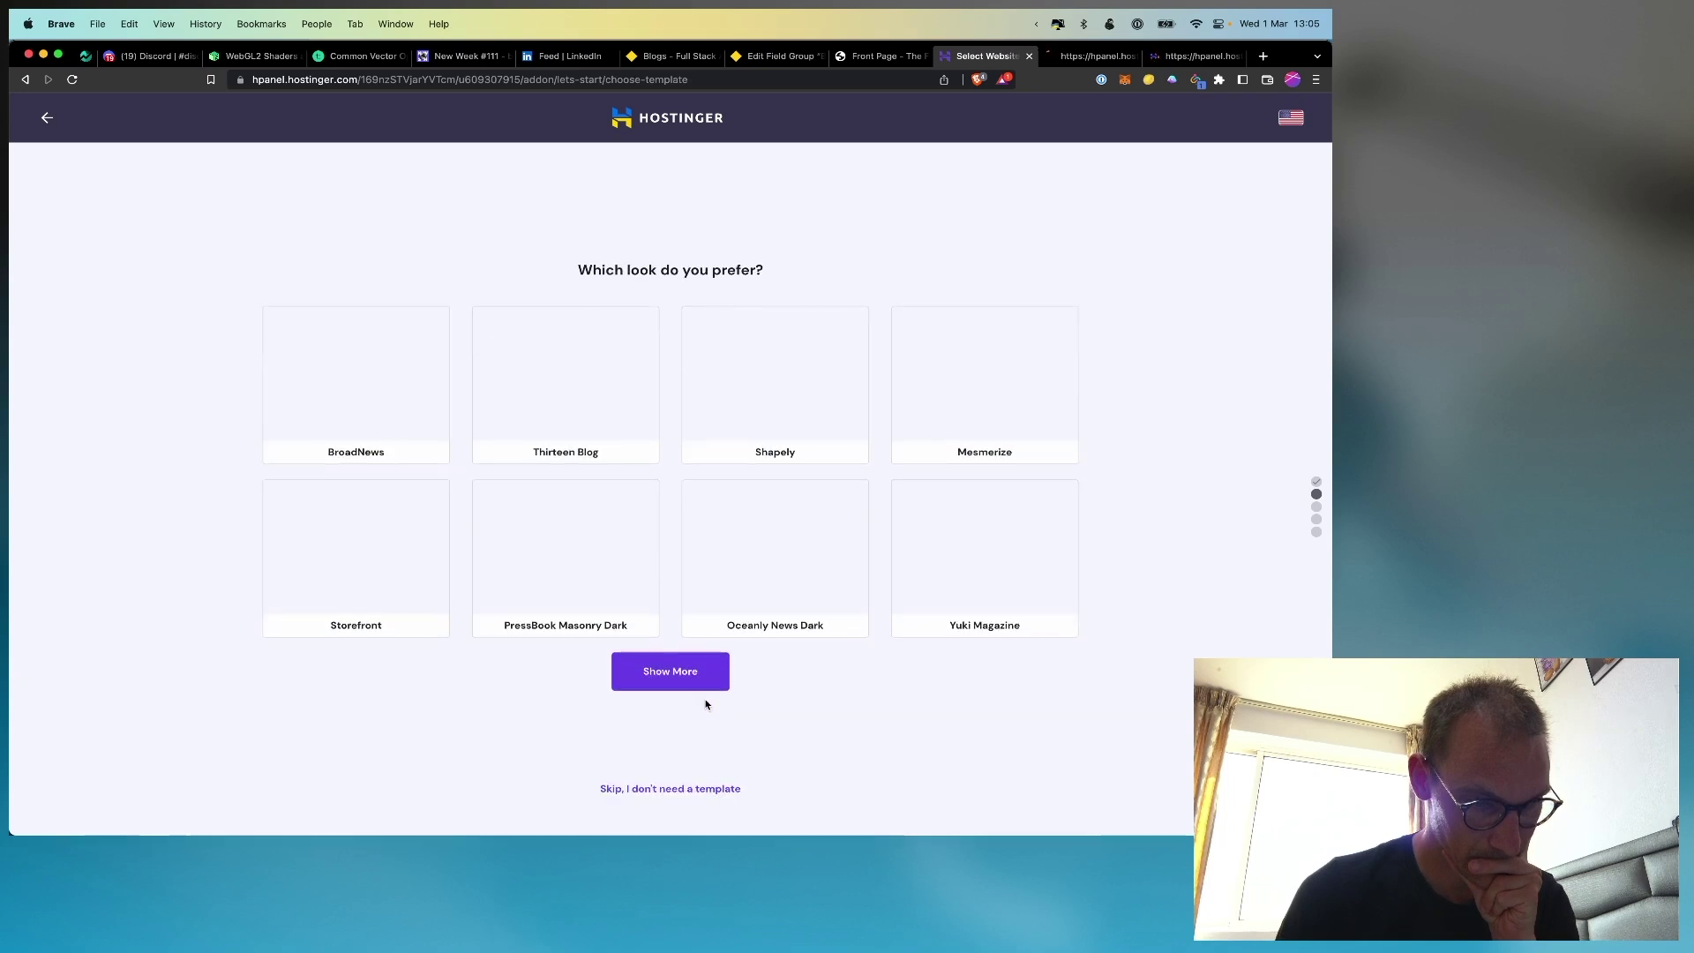
pyautogui.click(680, 795)
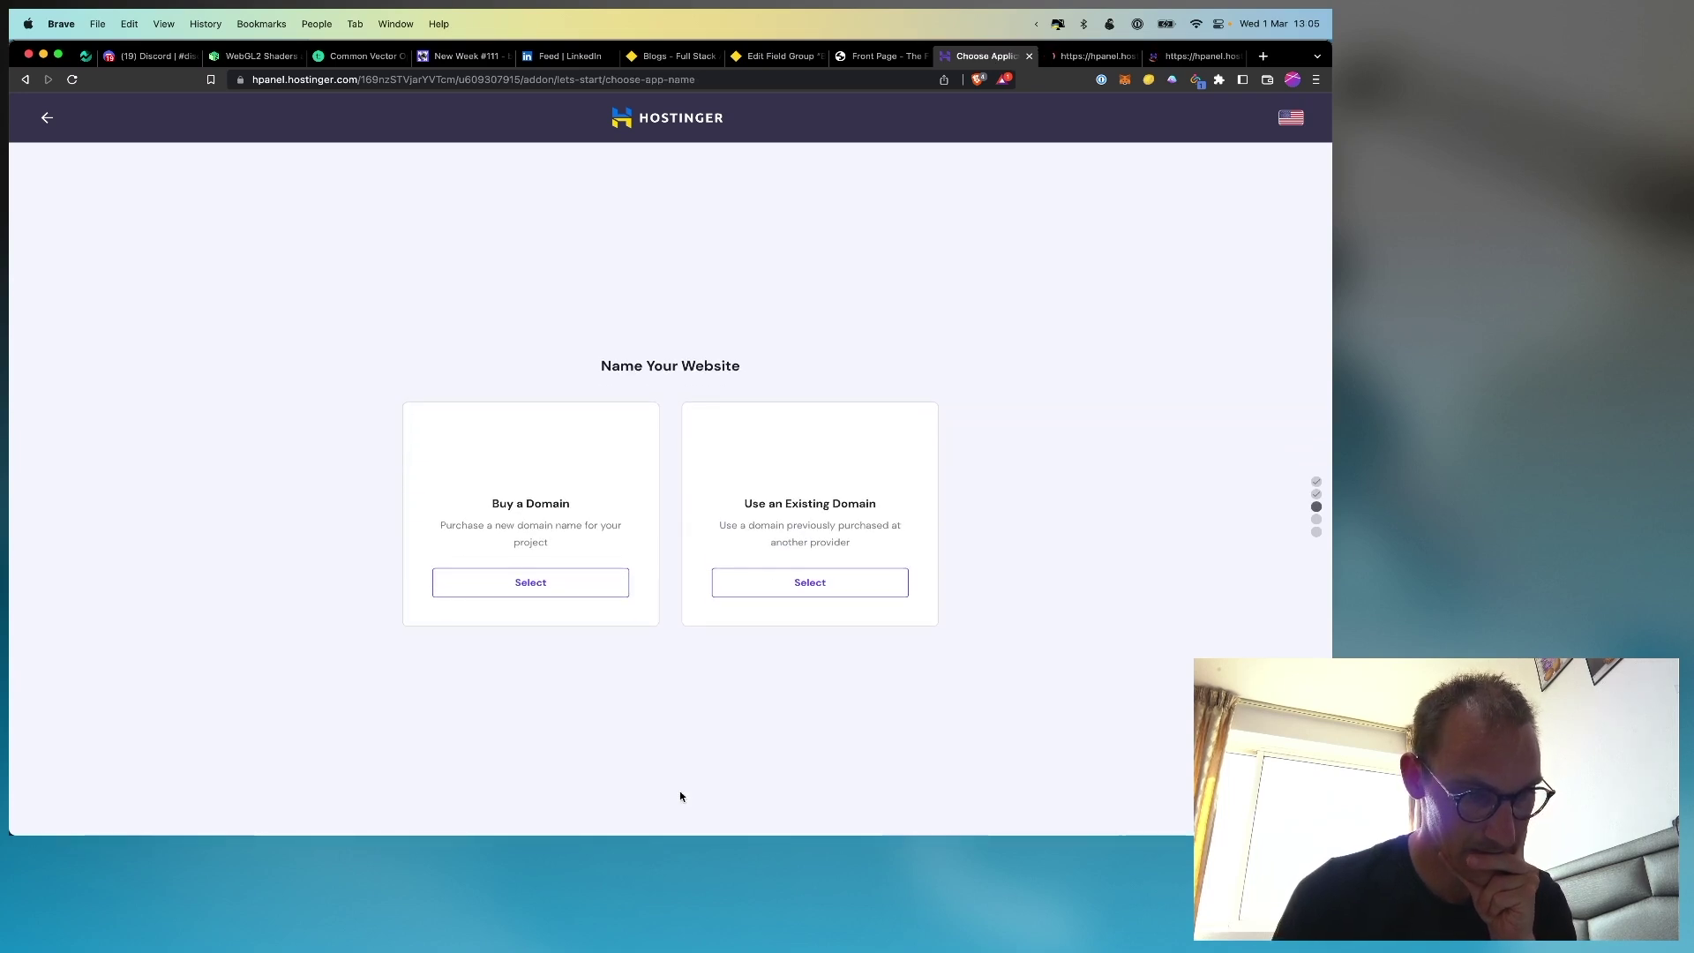
# Choose an existing domain, enter thefullstackagency.xyz, and continue
pyautogui.click(797, 595)
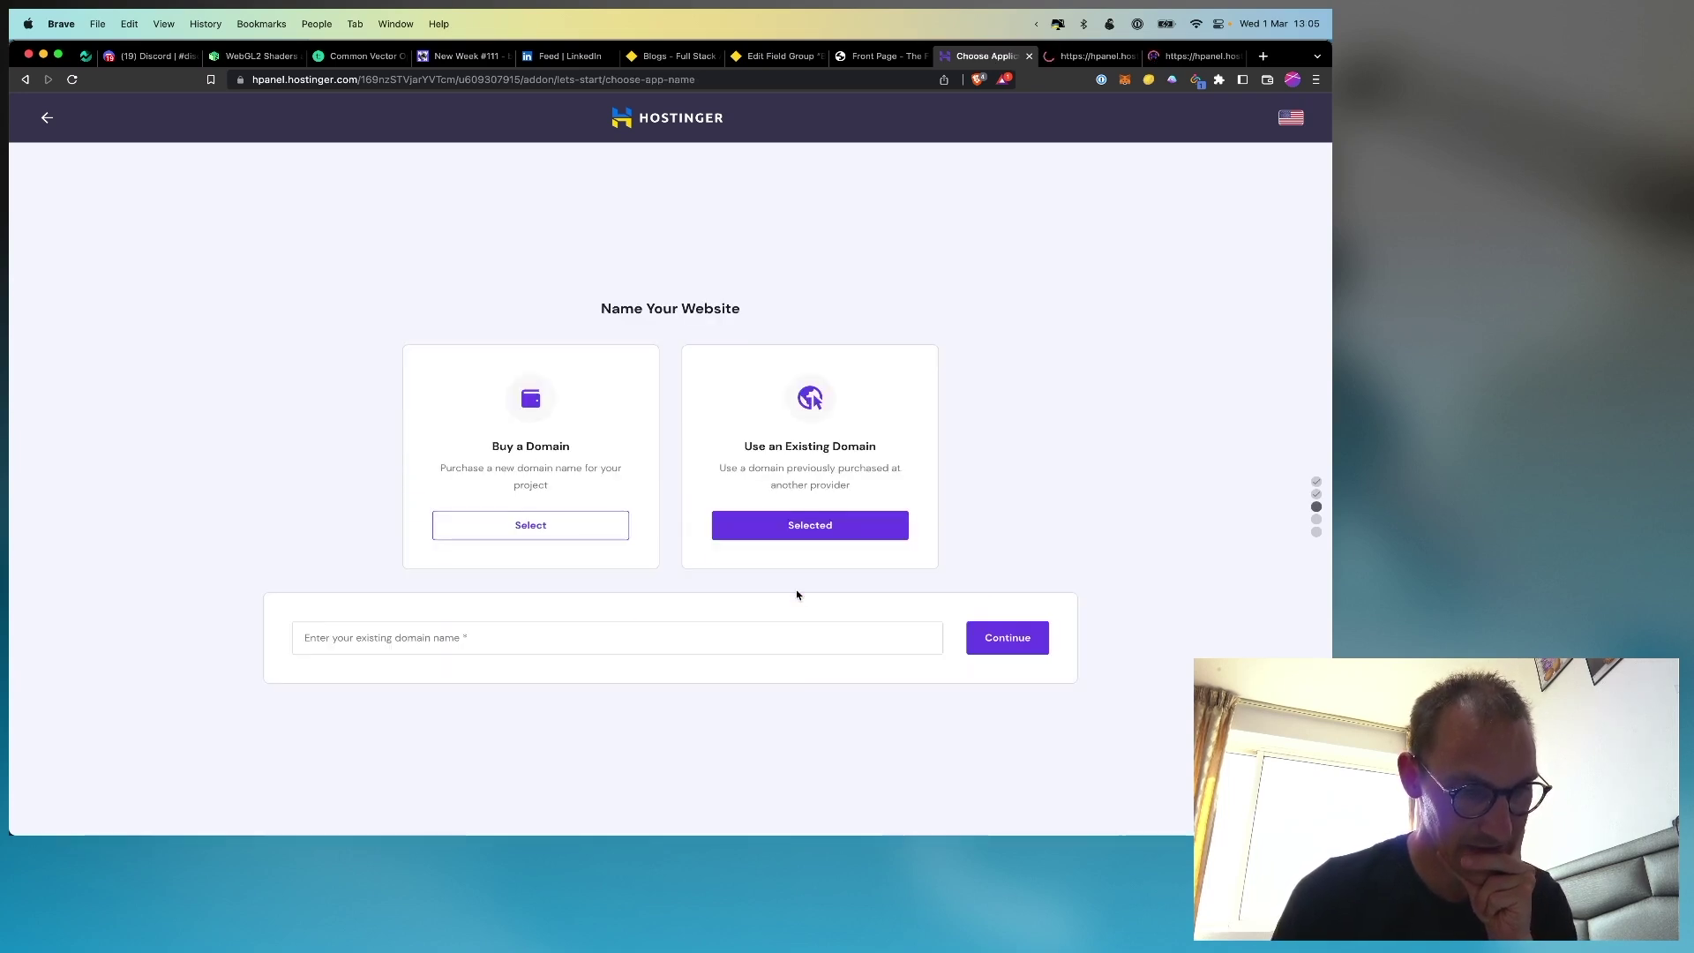
pyautogui.click(624, 642)
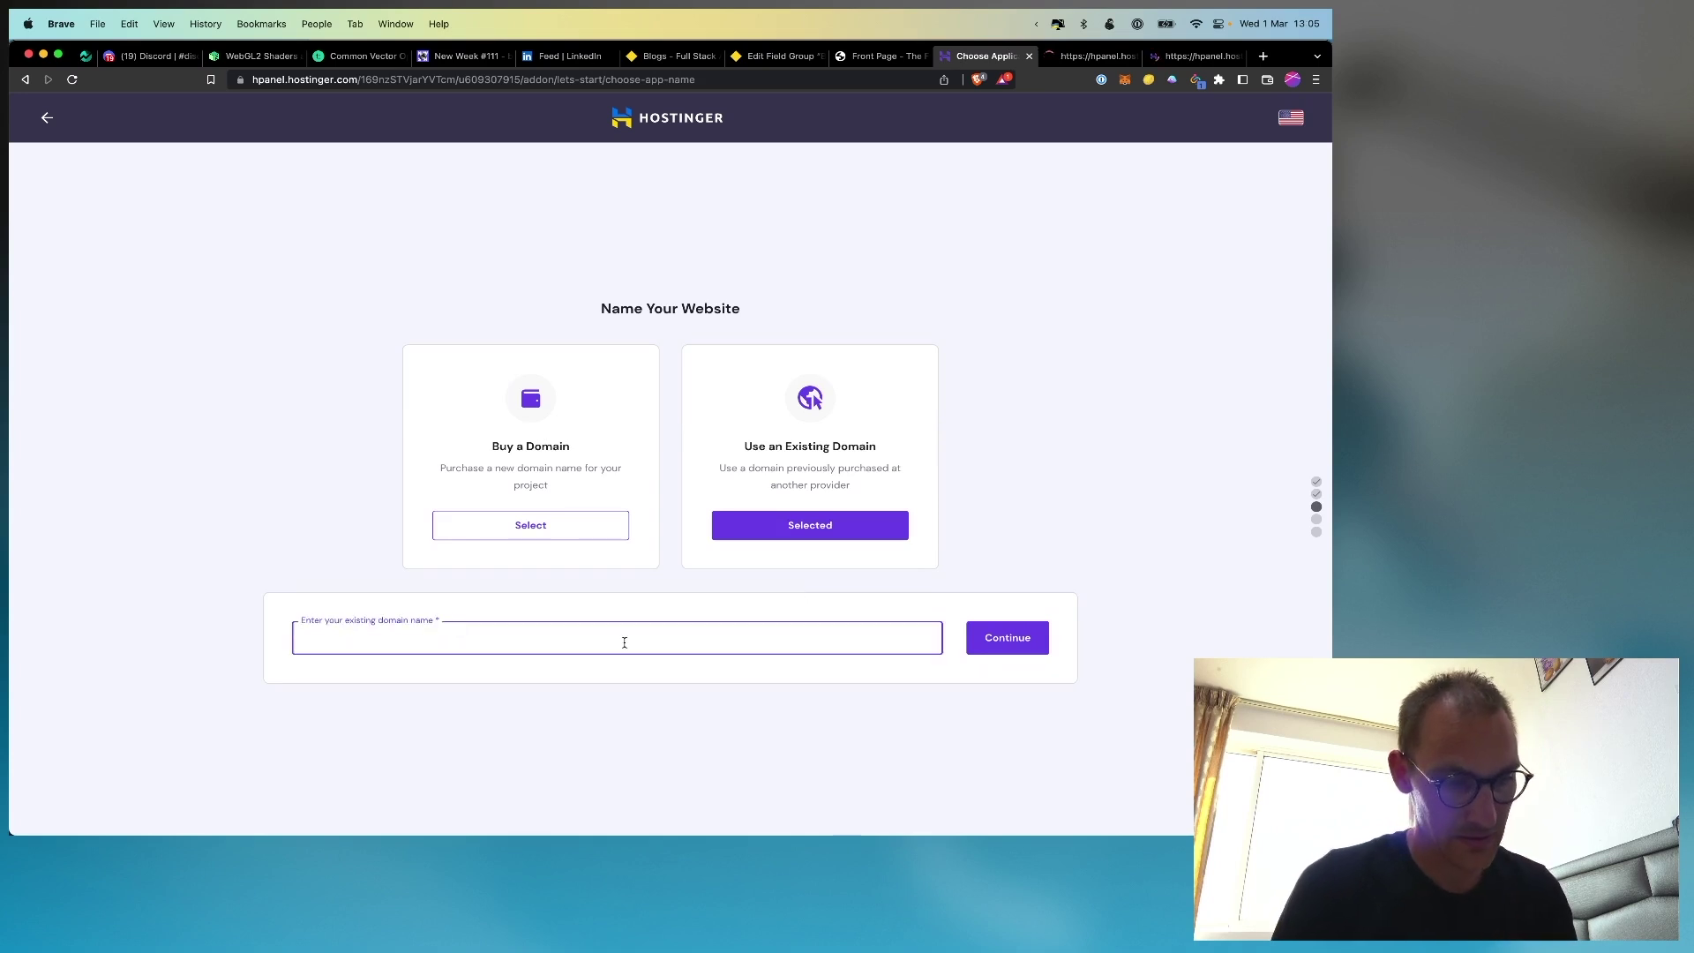
pyautogui.write('thefullstackag')
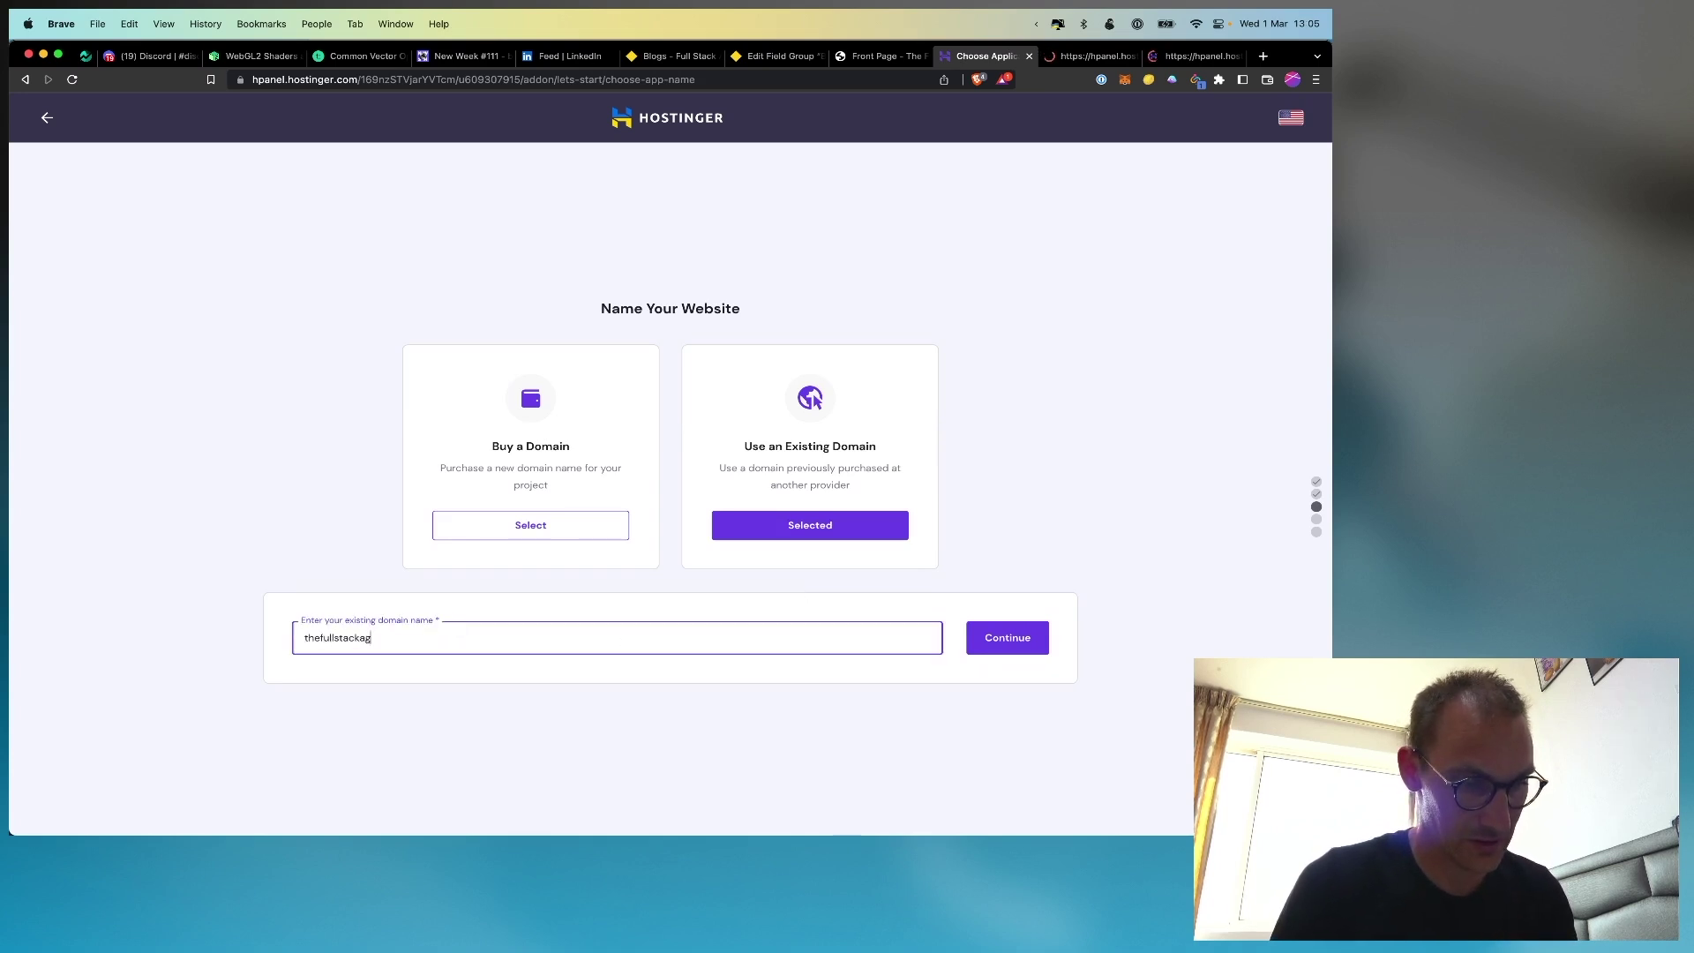
pyautogui.write('ency.xyz')
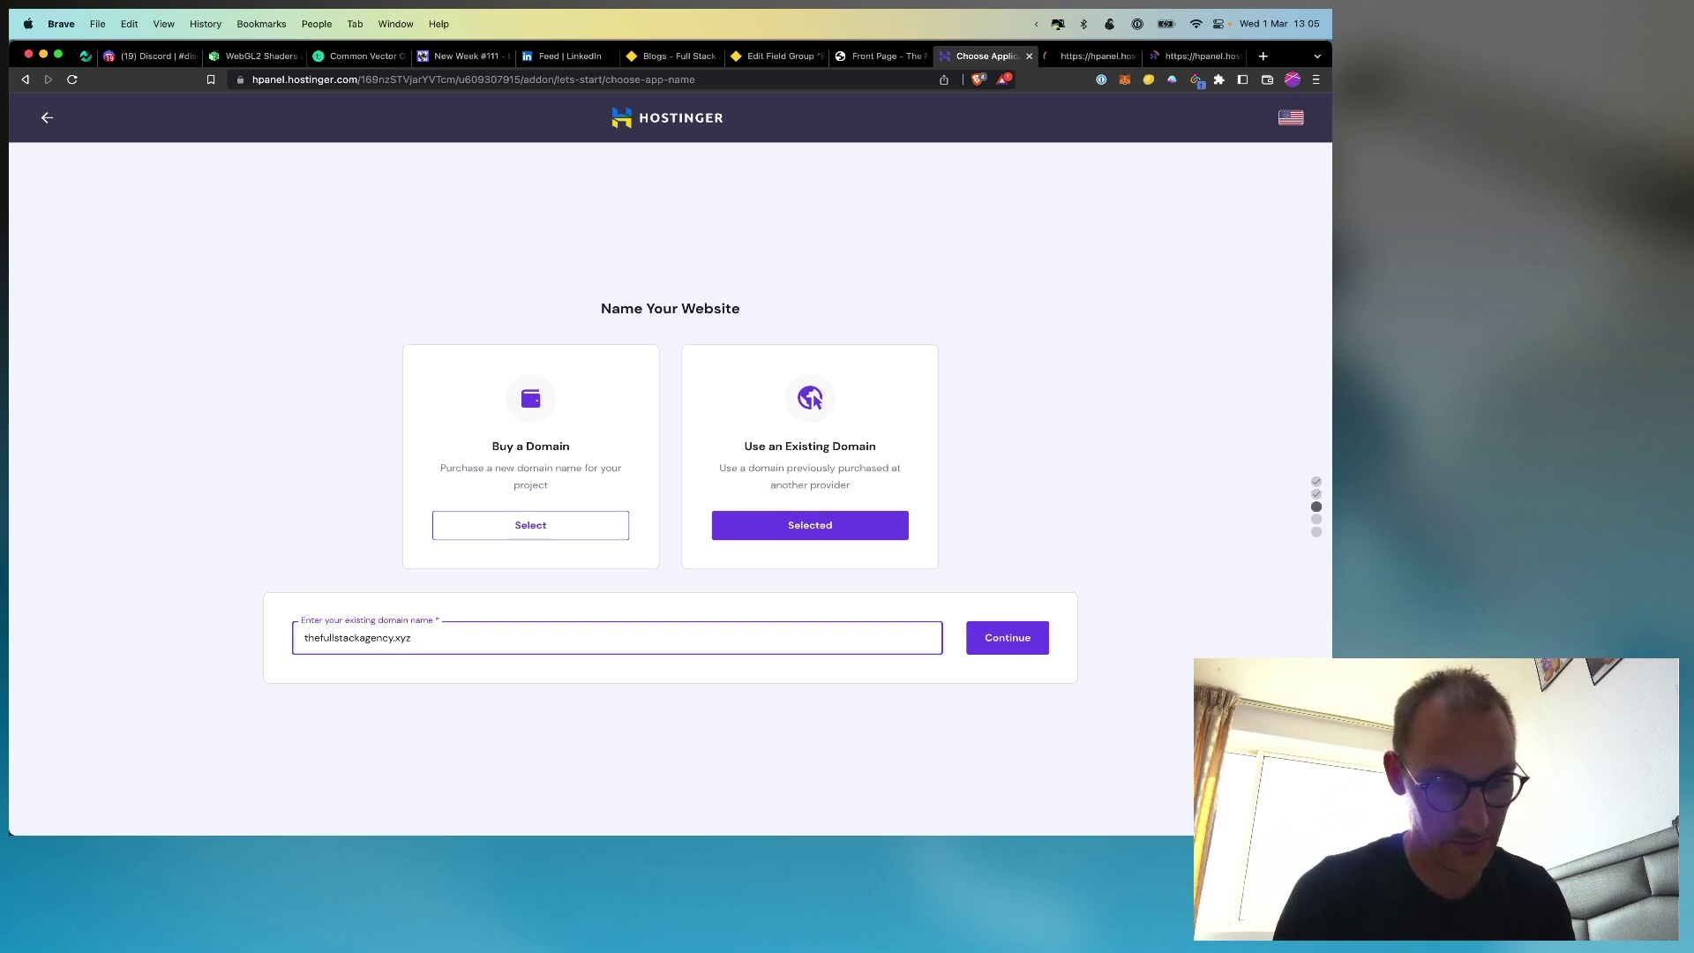
pyautogui.click(1037, 640)
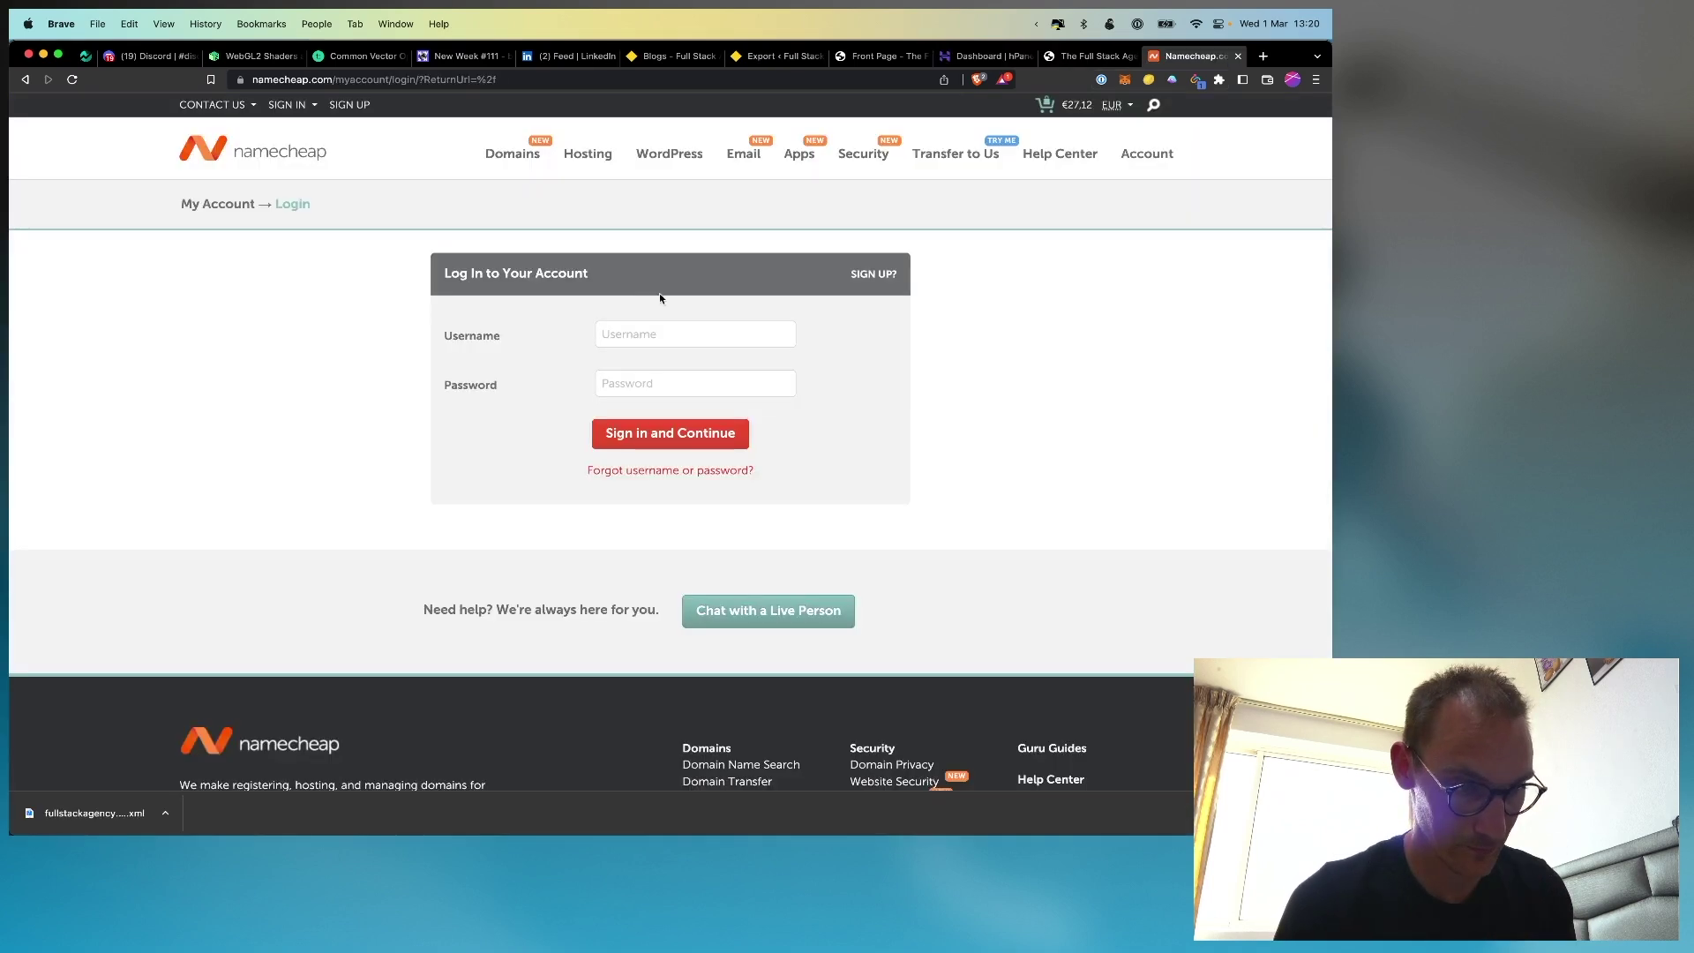
# Sign in to Namecheap with the saved login and submit the saved two-factor code
pyautogui.click(679, 334)
pyautogui.click(677, 388)
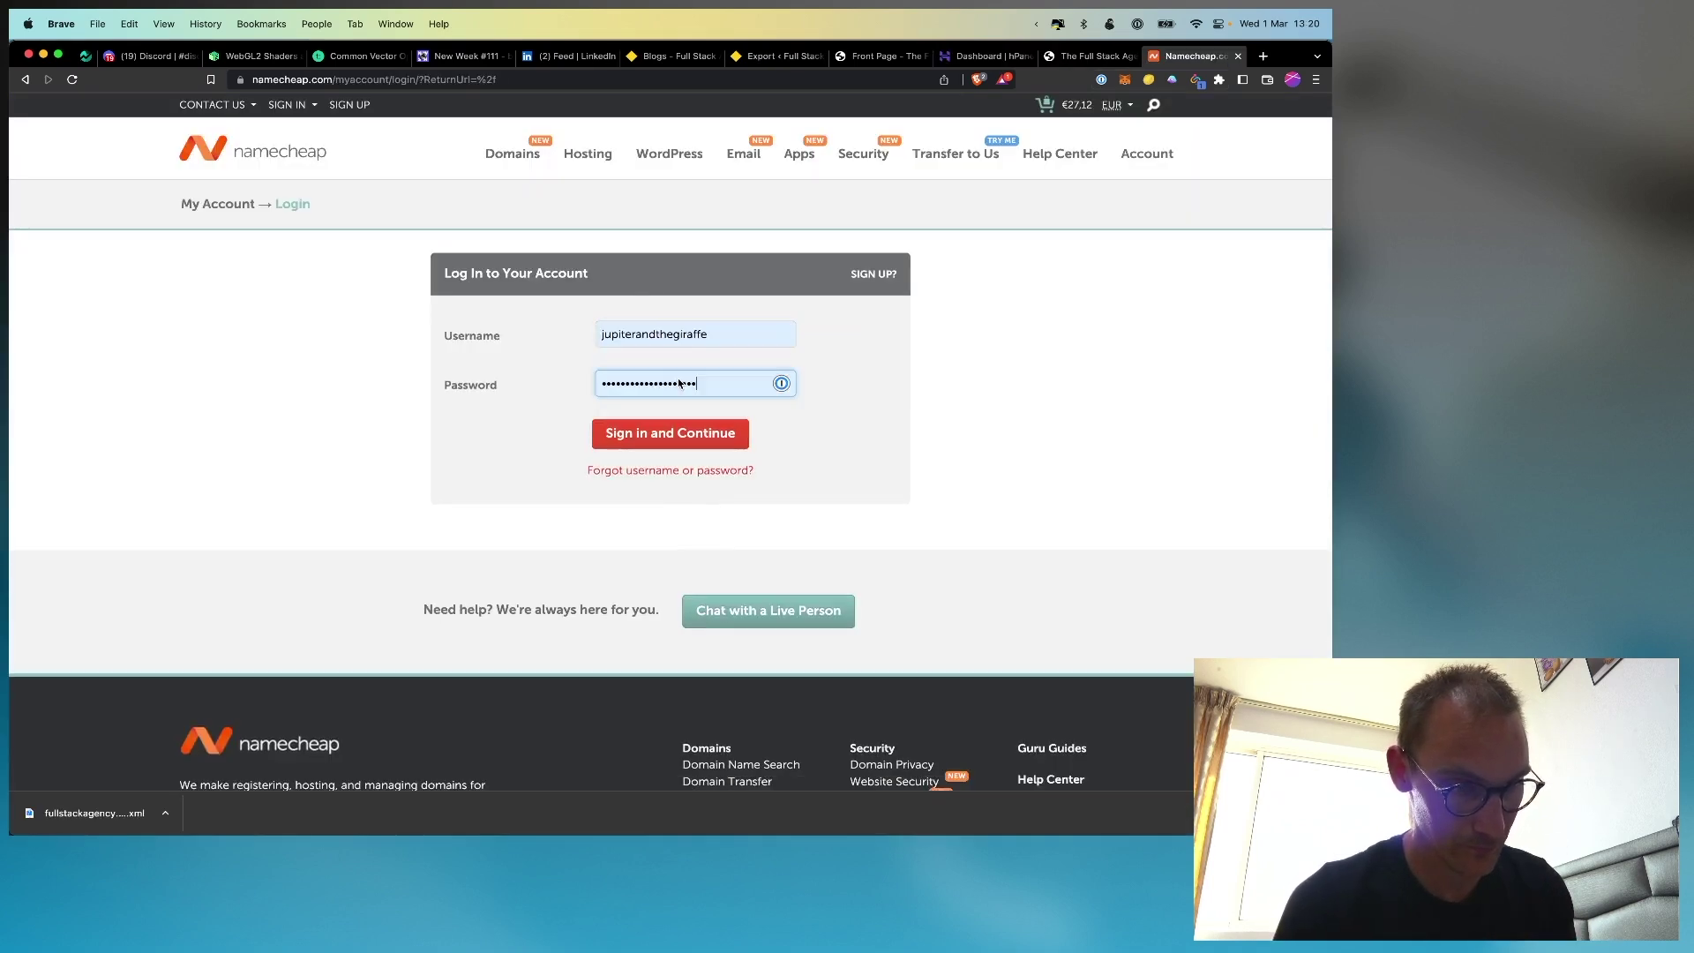
pyautogui.click(676, 434)
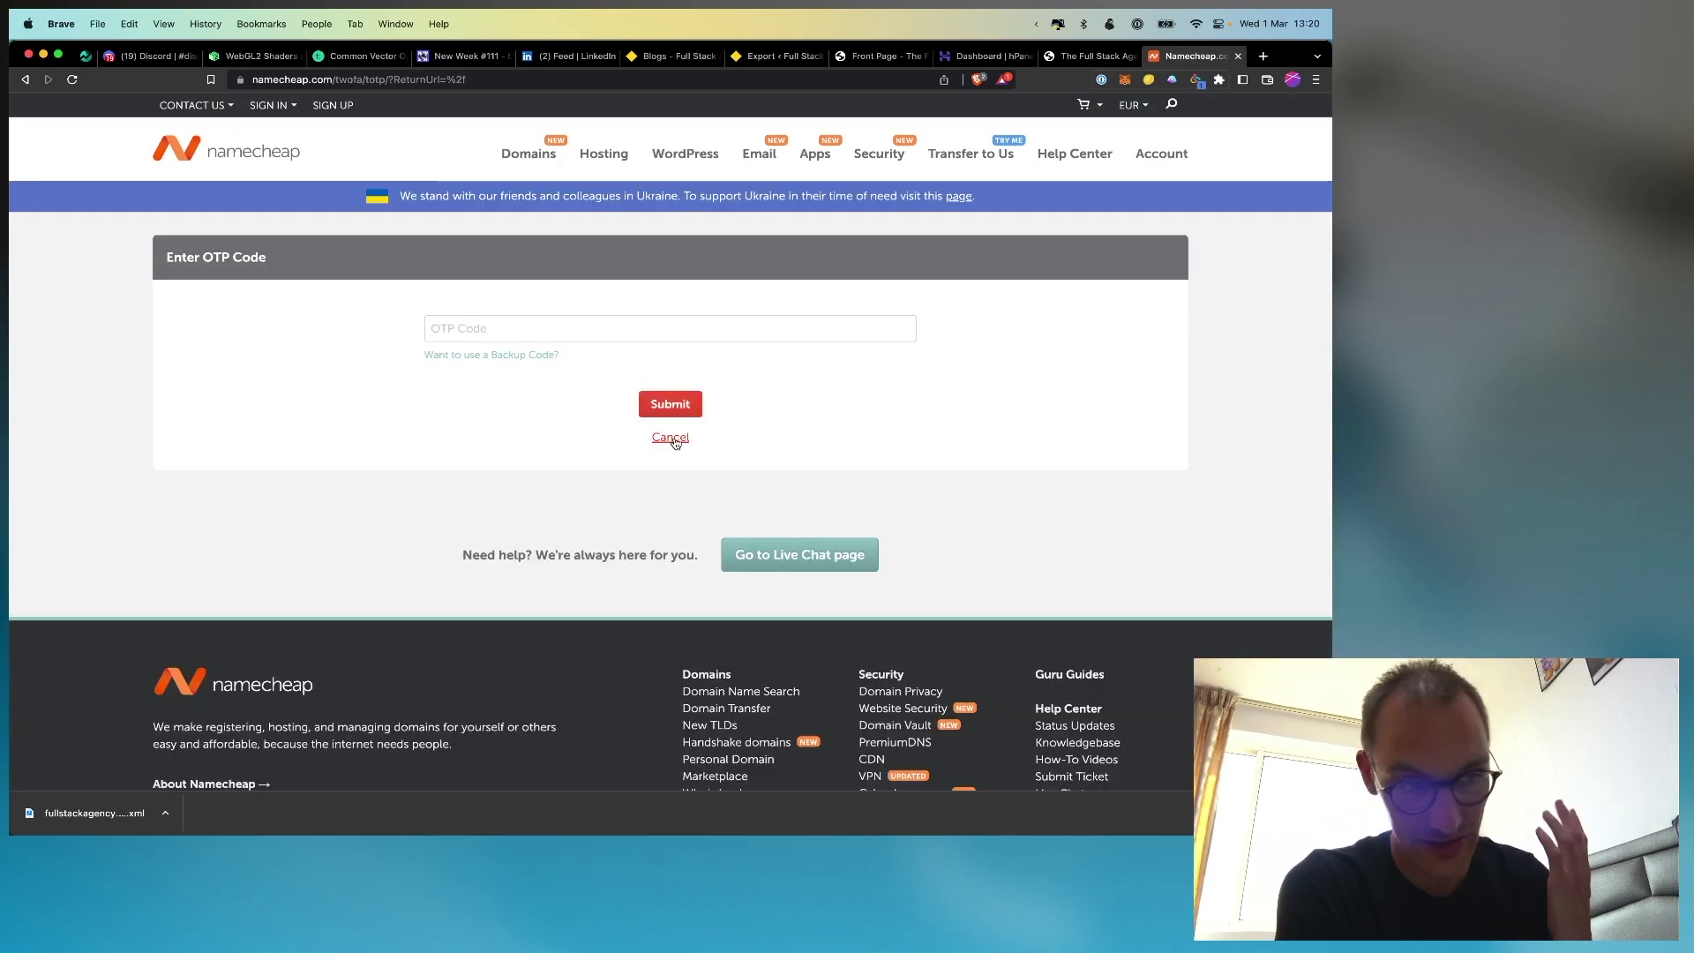
pyautogui.click(682, 315)
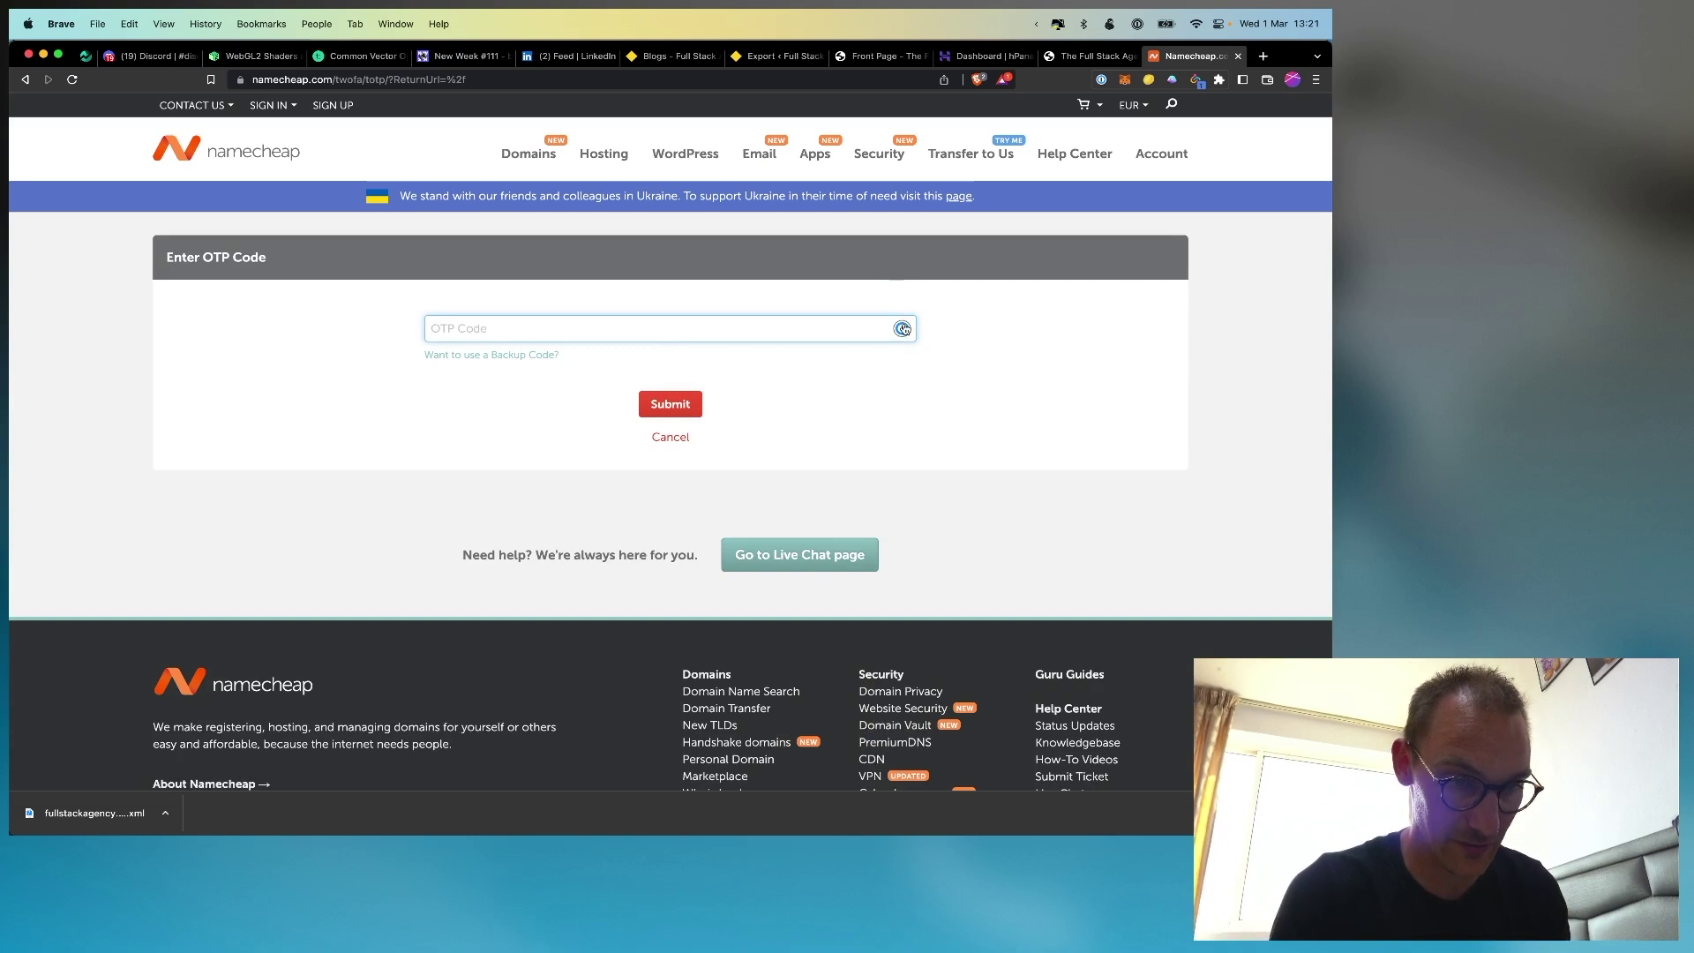
pyautogui.click(494, 361)
pyautogui.click(670, 404)
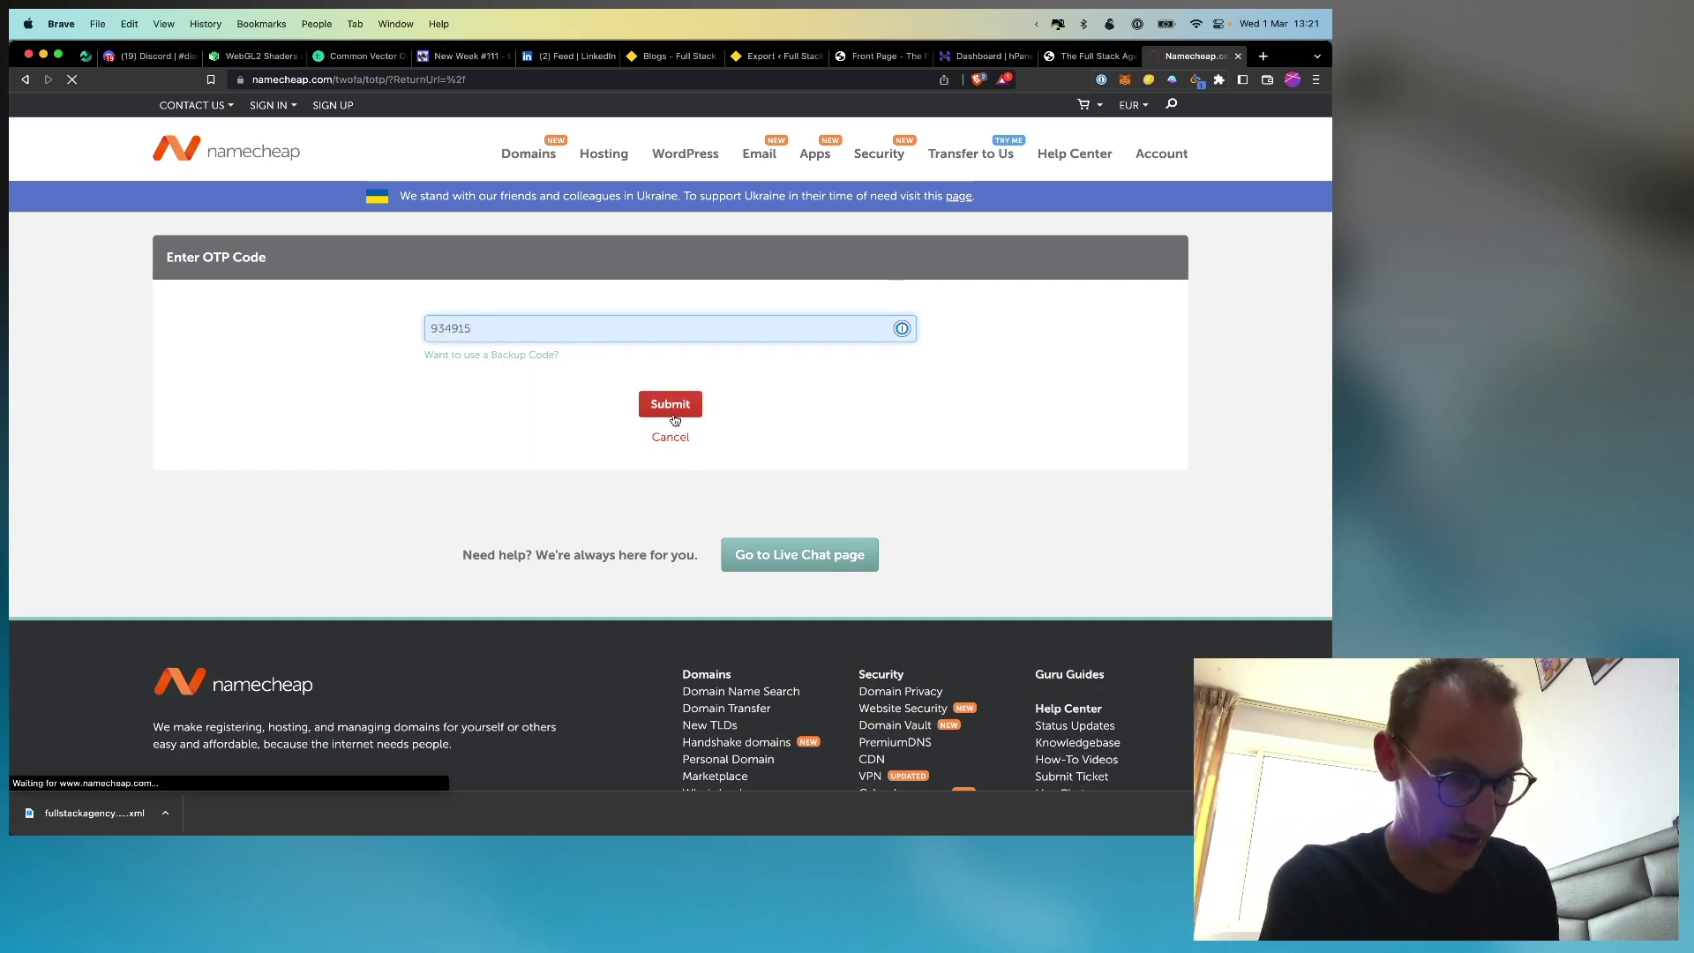
pyautogui.click(672, 405)
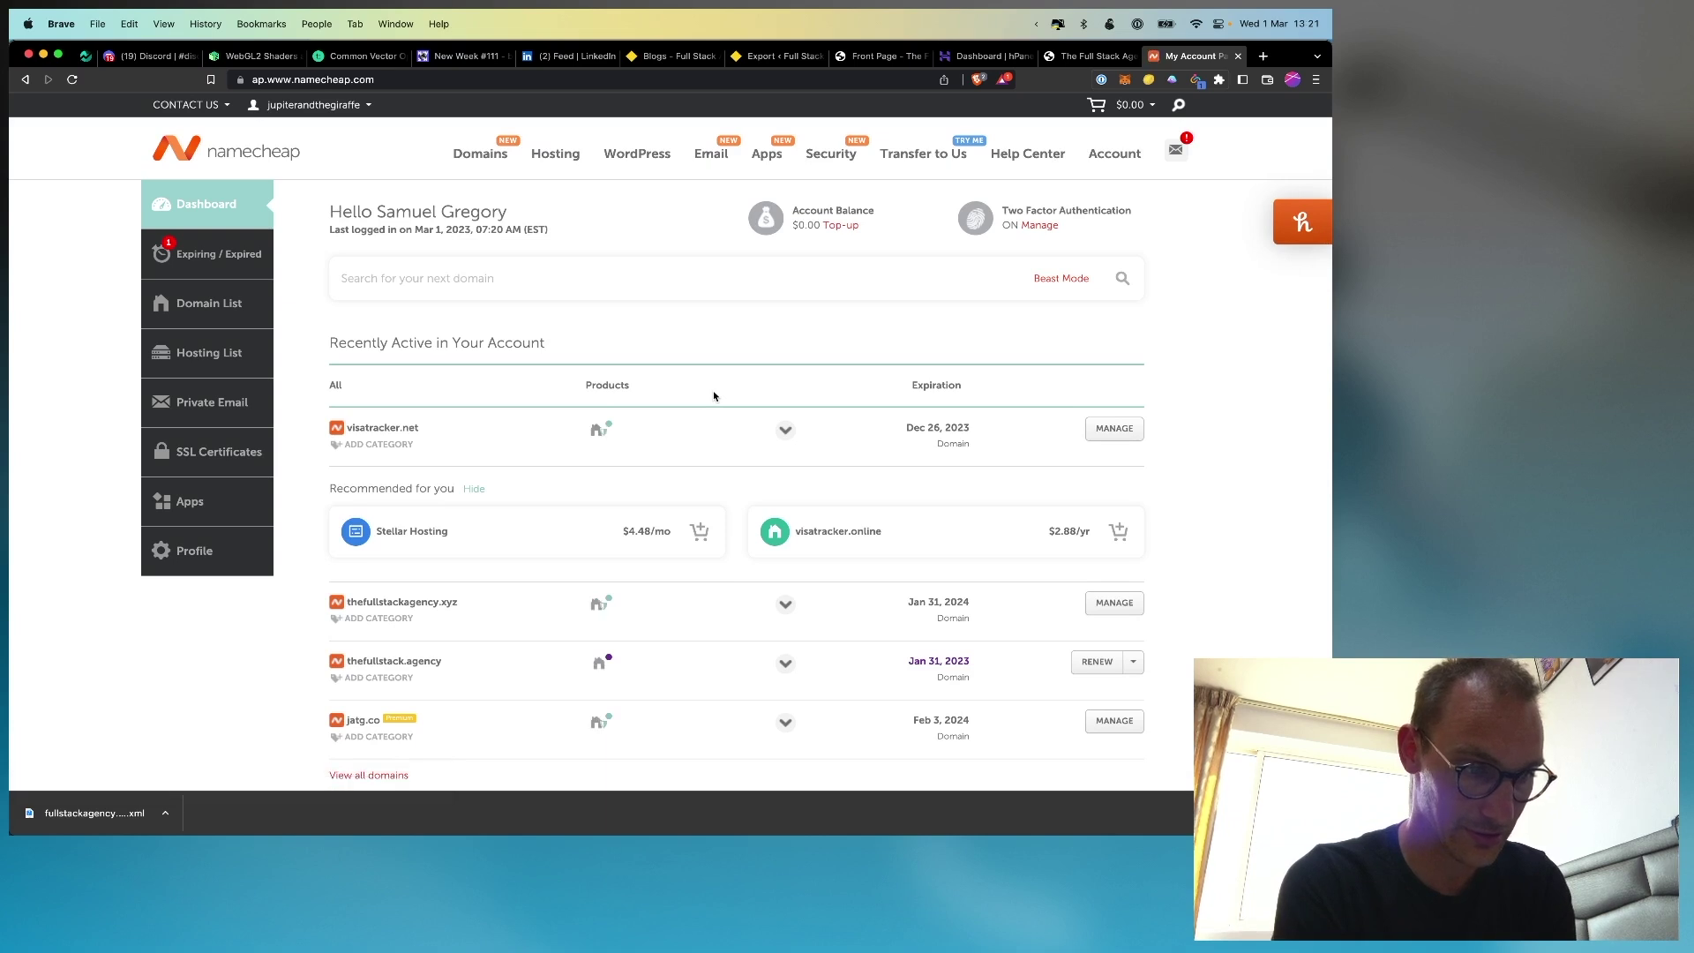
# Open thefullstackagency.xyz's settings and clear all four custom nameserver fields
pyautogui.scroll(-3, 686, 554)
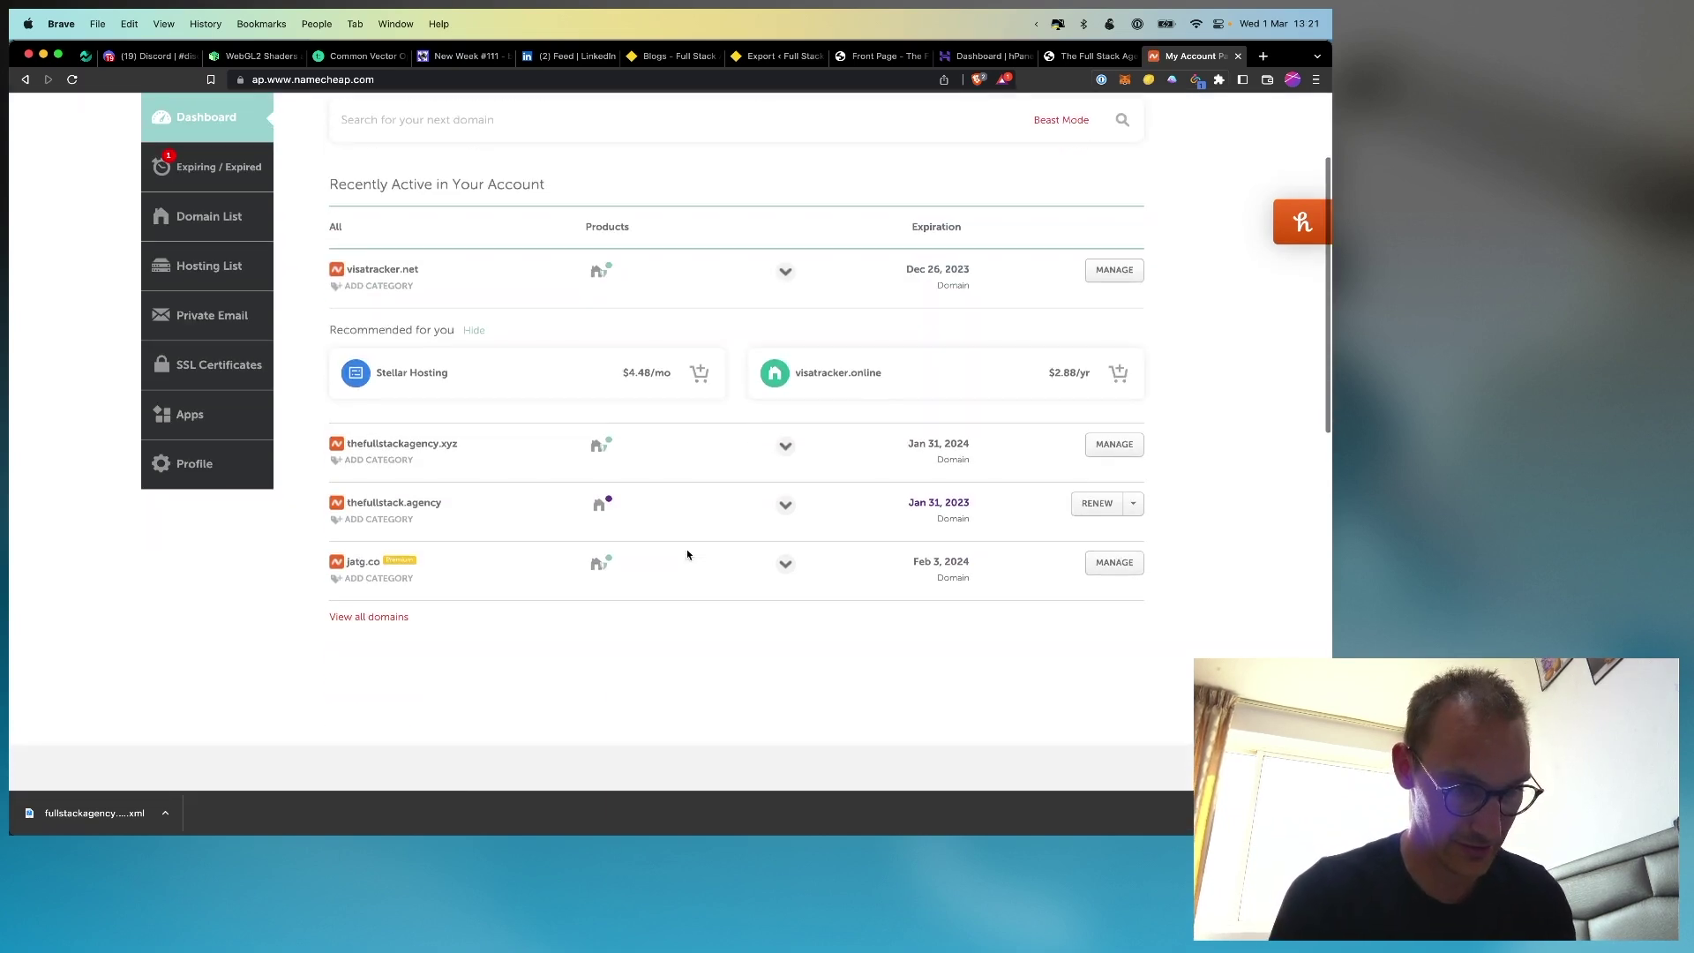
pyautogui.click(1113, 448)
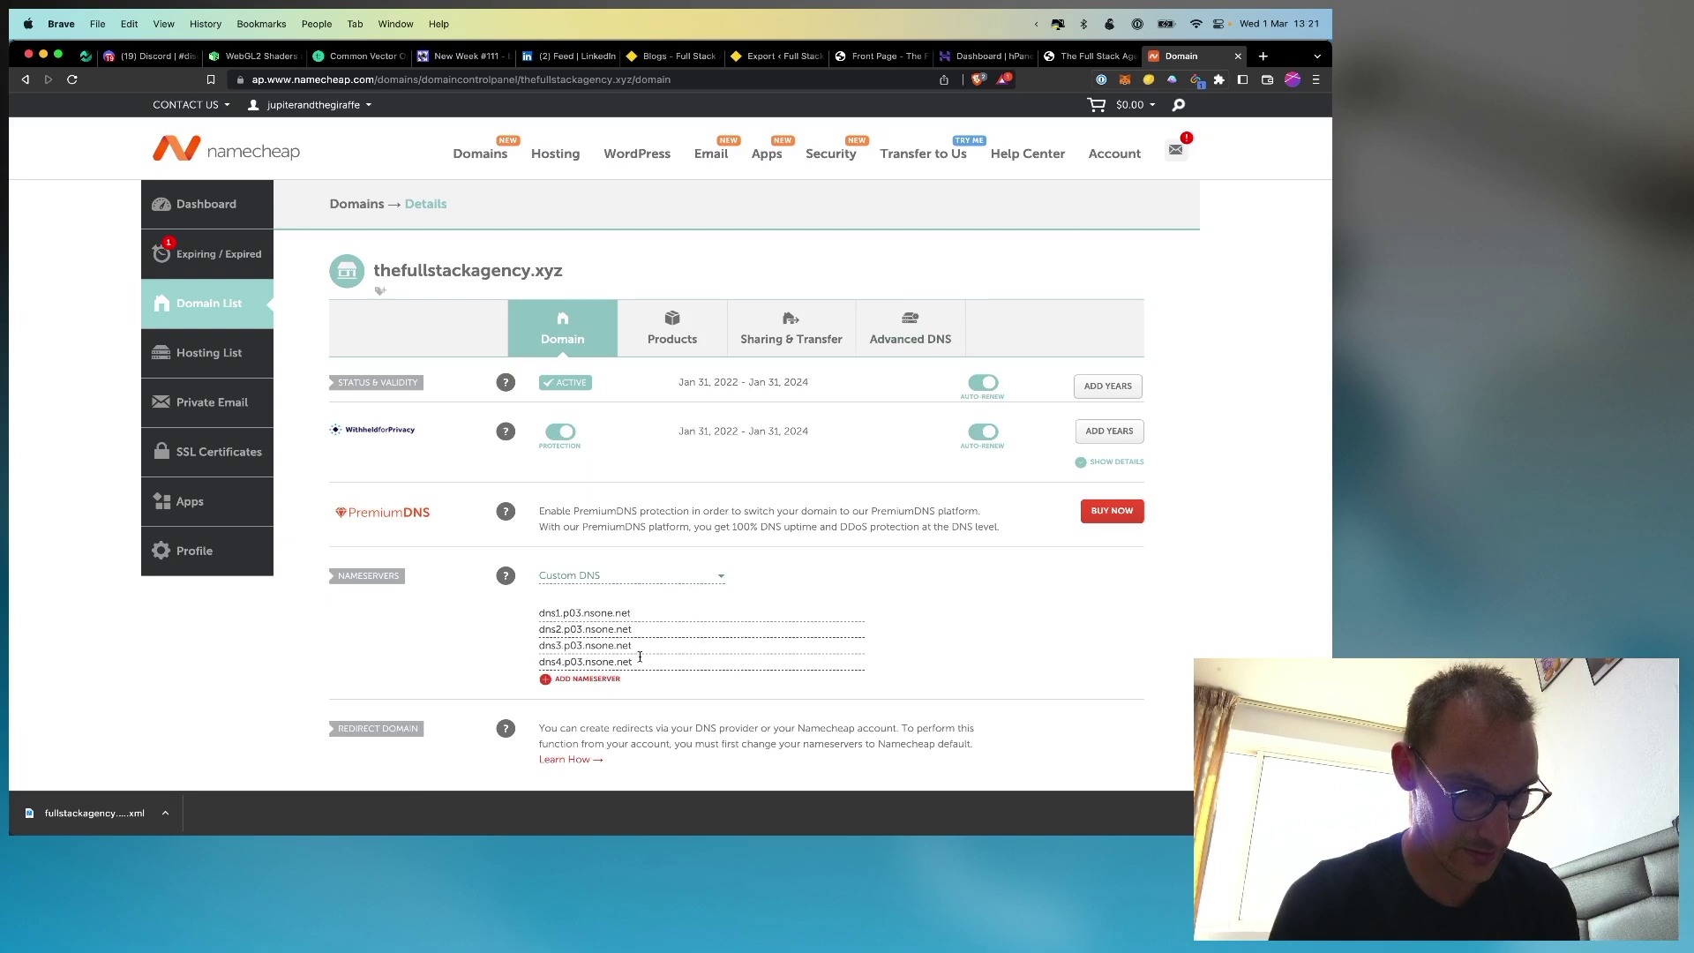
pyautogui.tripleClick(640, 661)
pyautogui.press('BackSpace')
pyautogui.hotkey('shift', 'Tab')
pyautogui.press('BackSpace')
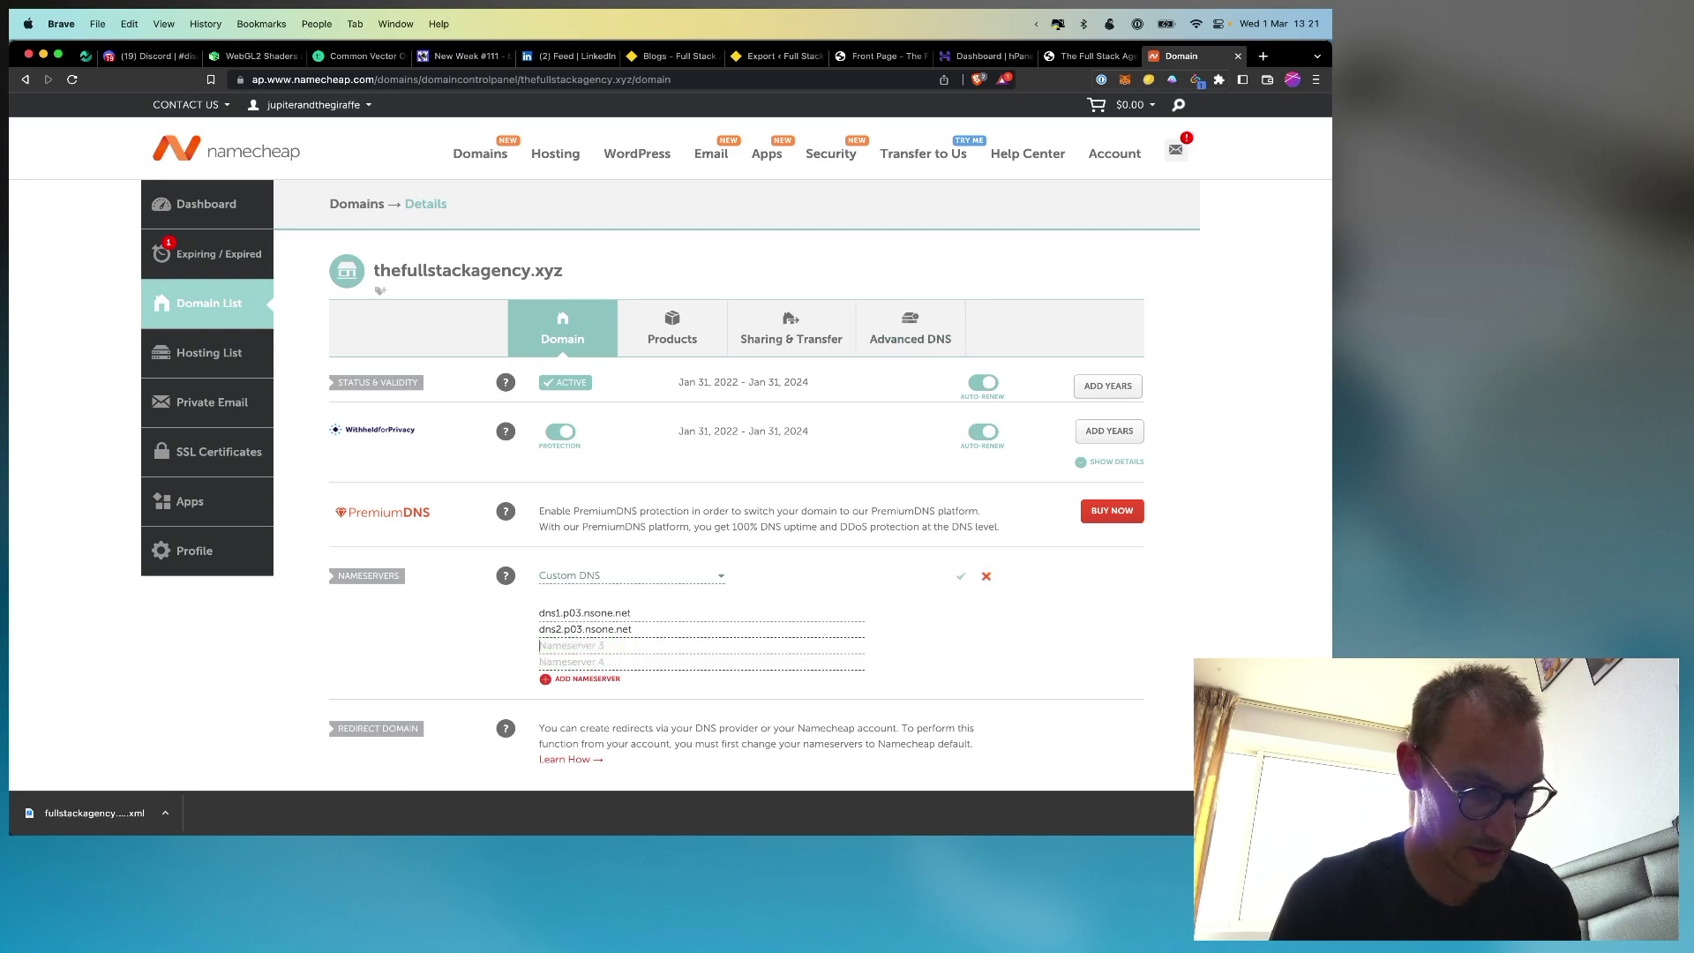
pyautogui.hotkey('shift', 'Tab')
pyautogui.press('BackSpace')
pyautogui.hotkey('shift', 'Tab')
pyautogui.press('BackSpace')
# Enter ns1.dns-parking.com and ns2.dns-parking.com as nameservers and save
pyautogui.write('ns1.dns-parking.com')
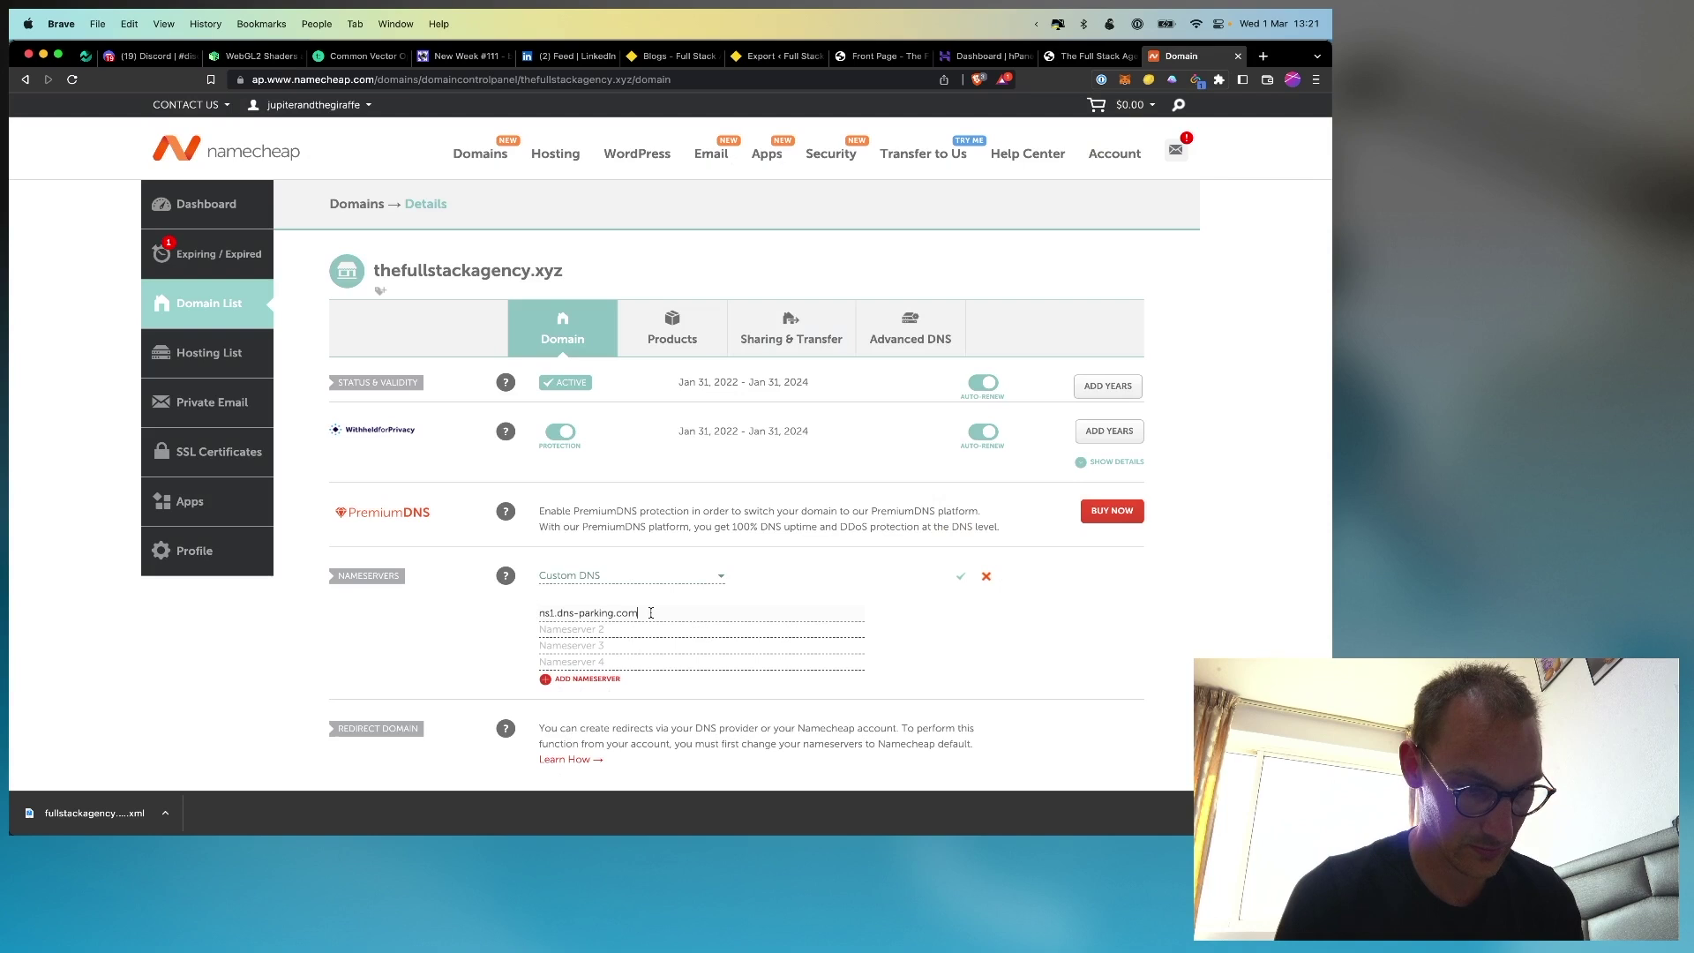
pyautogui.click(604, 629)
pyautogui.write('ns2.dns-parking.com')
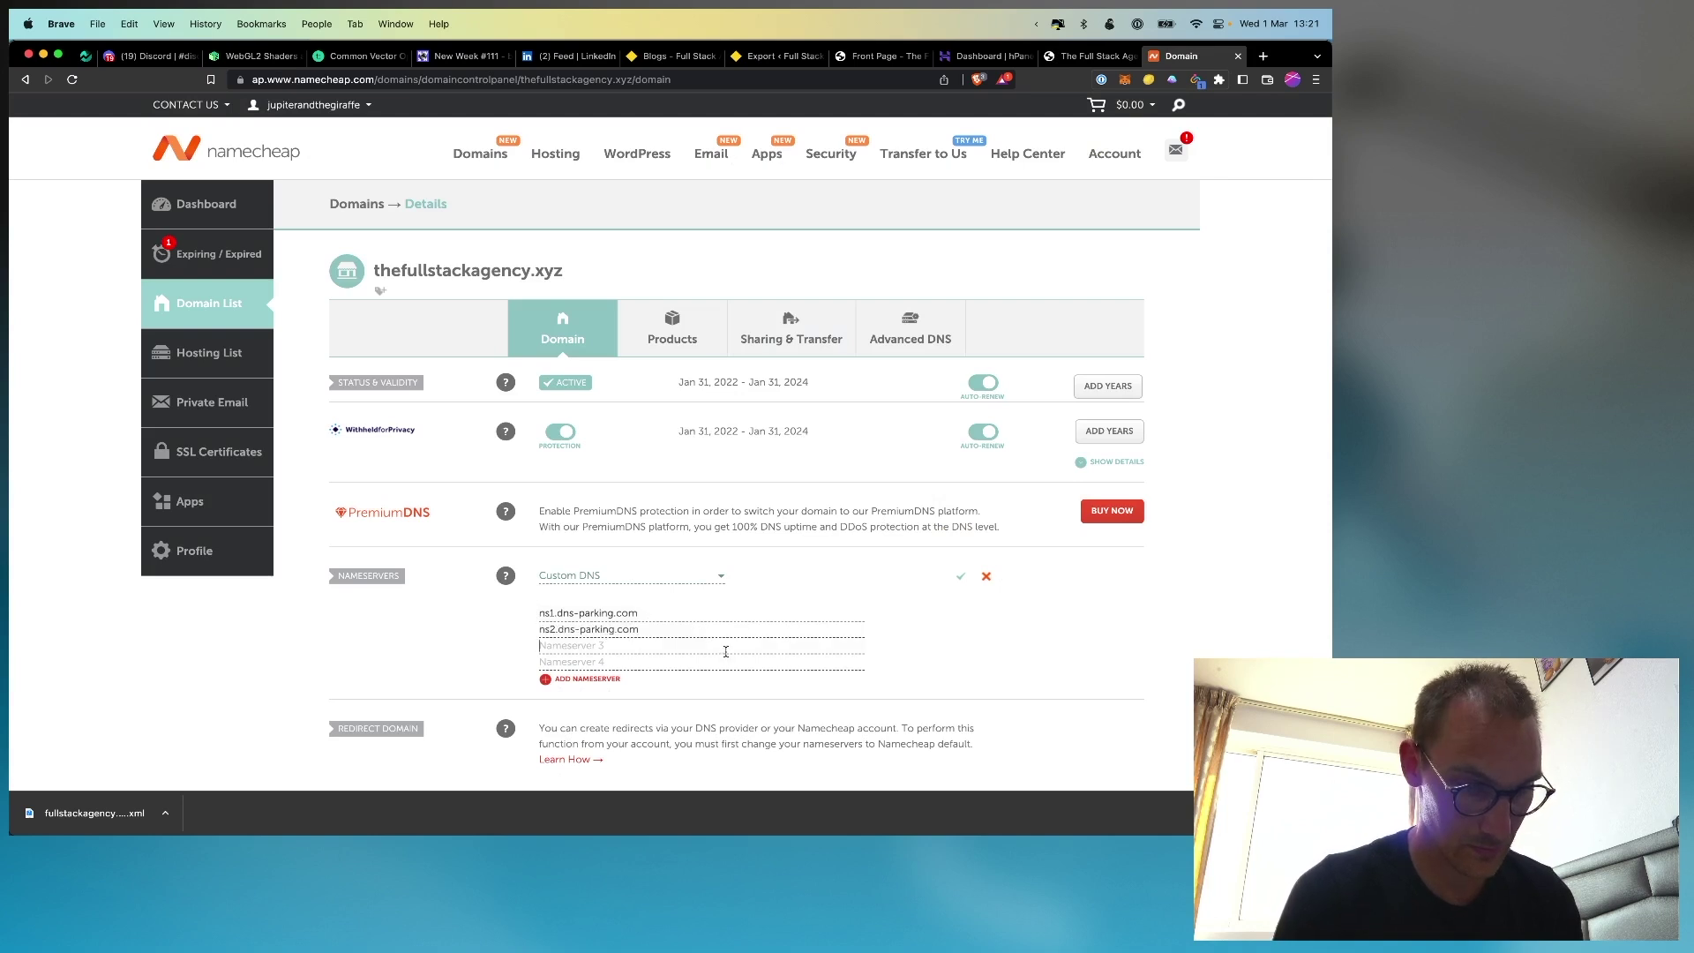
pyautogui.click(960, 577)
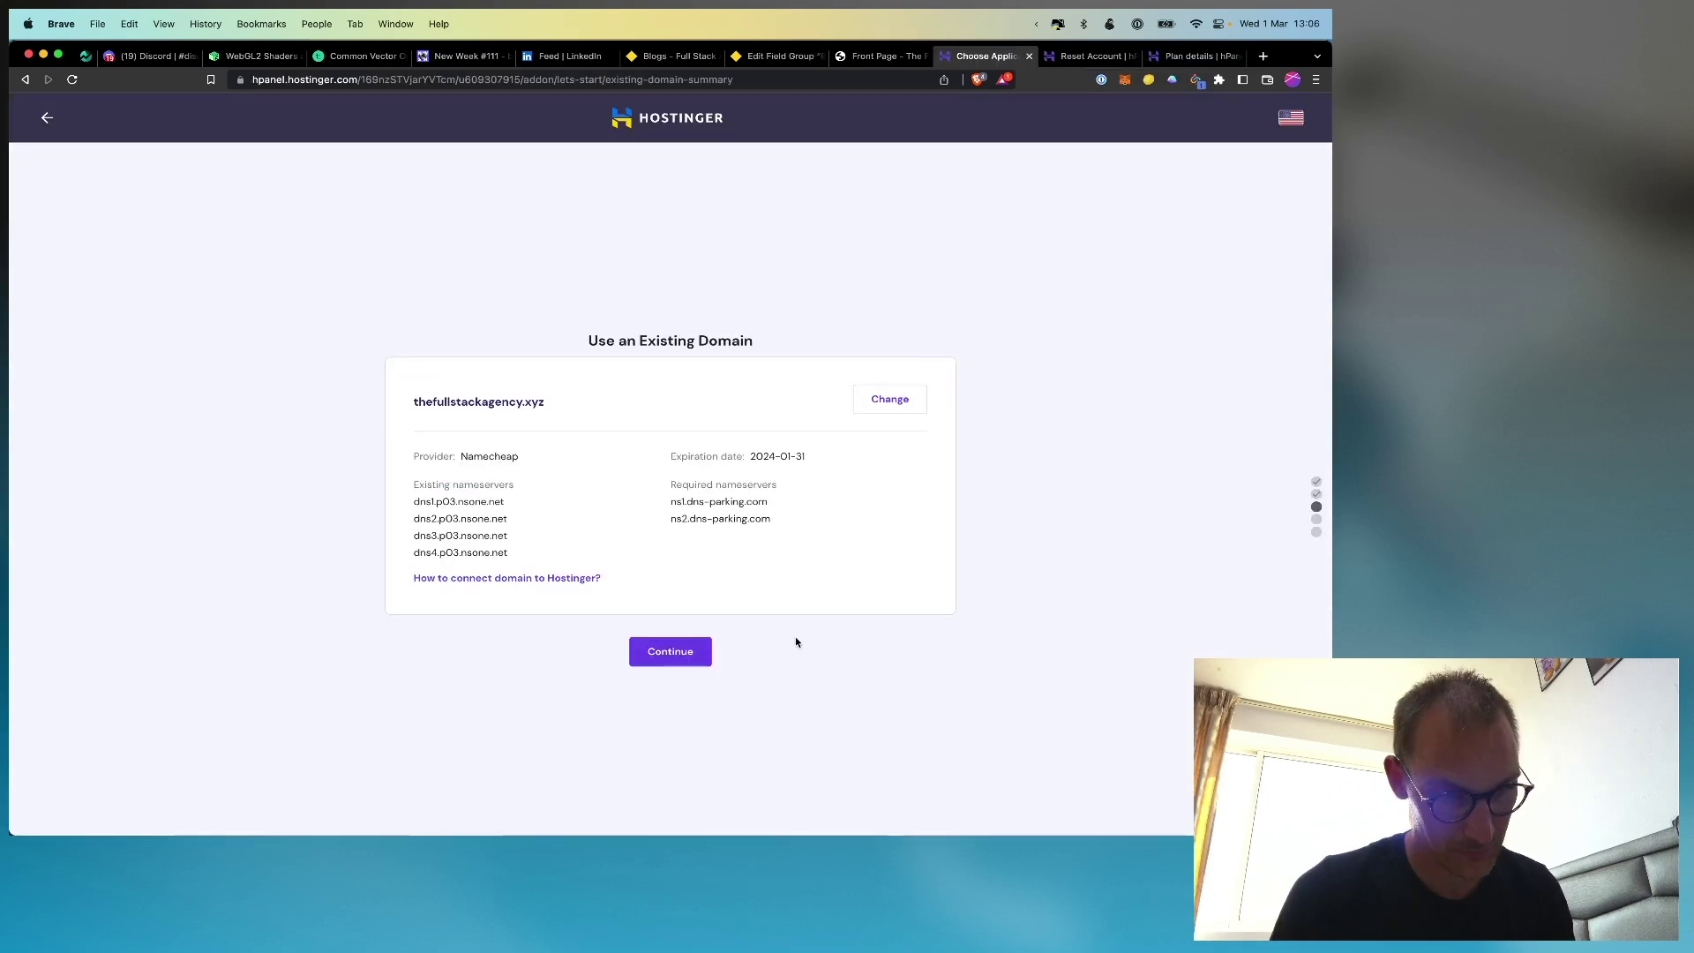
# Continue the Hostinger domain setup and open the plan details for thefullstackagency.xyz
pyautogui.click(696, 654)
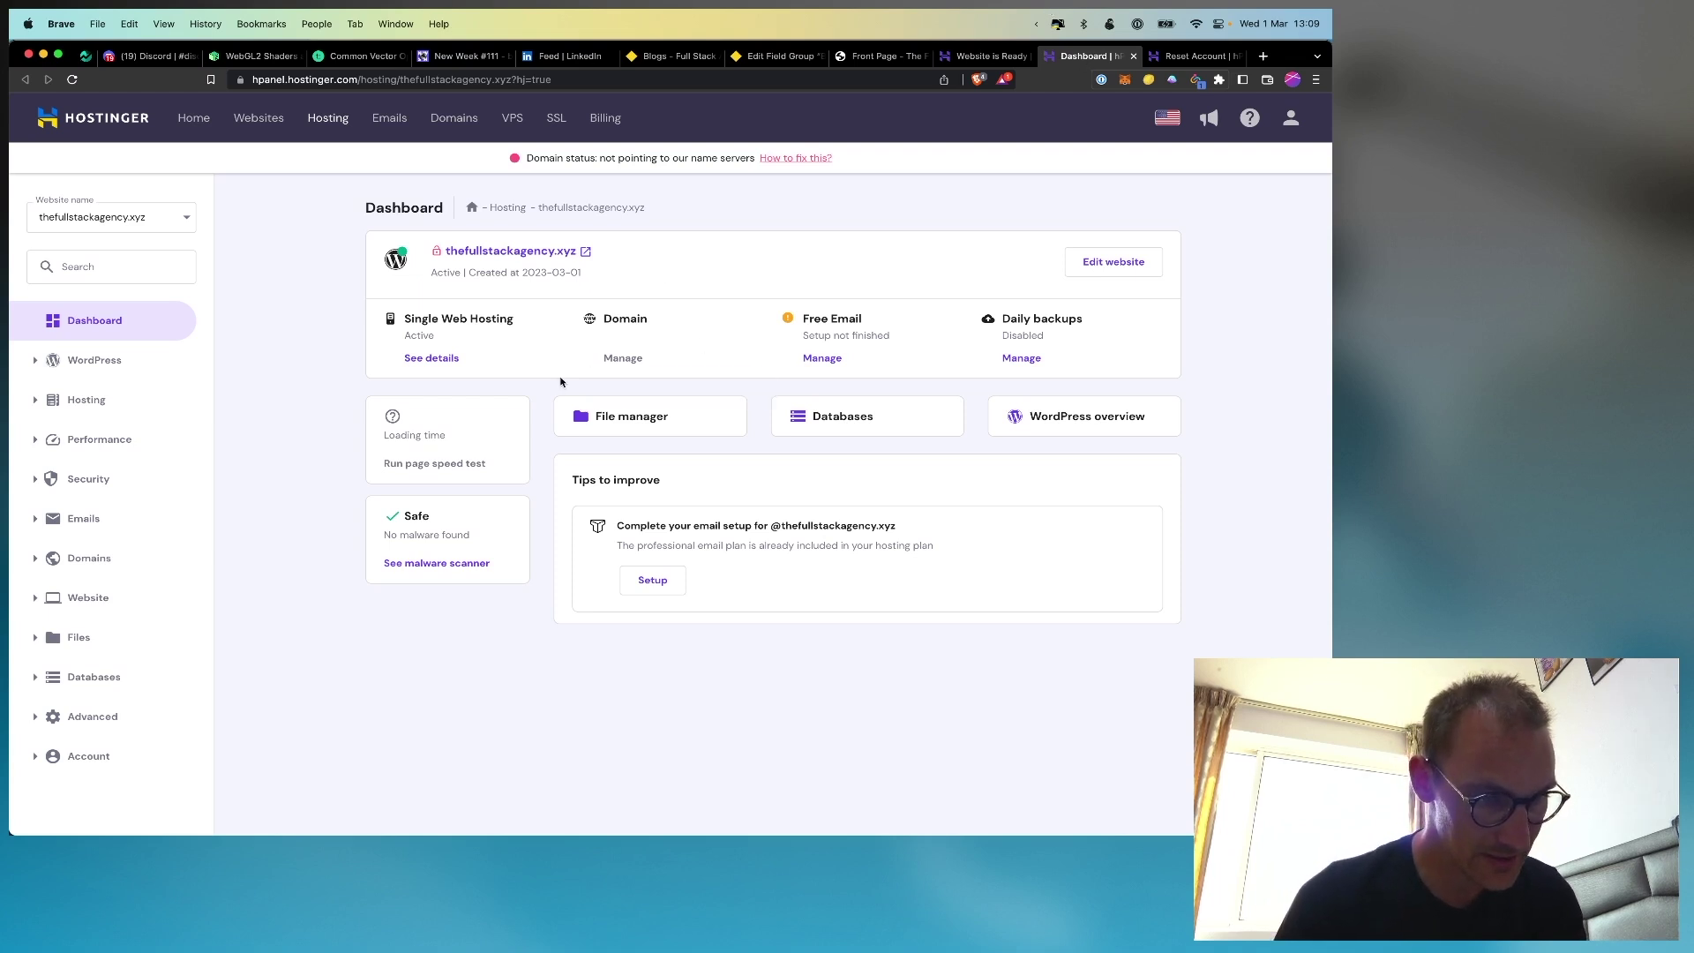
pyautogui.click(431, 358)
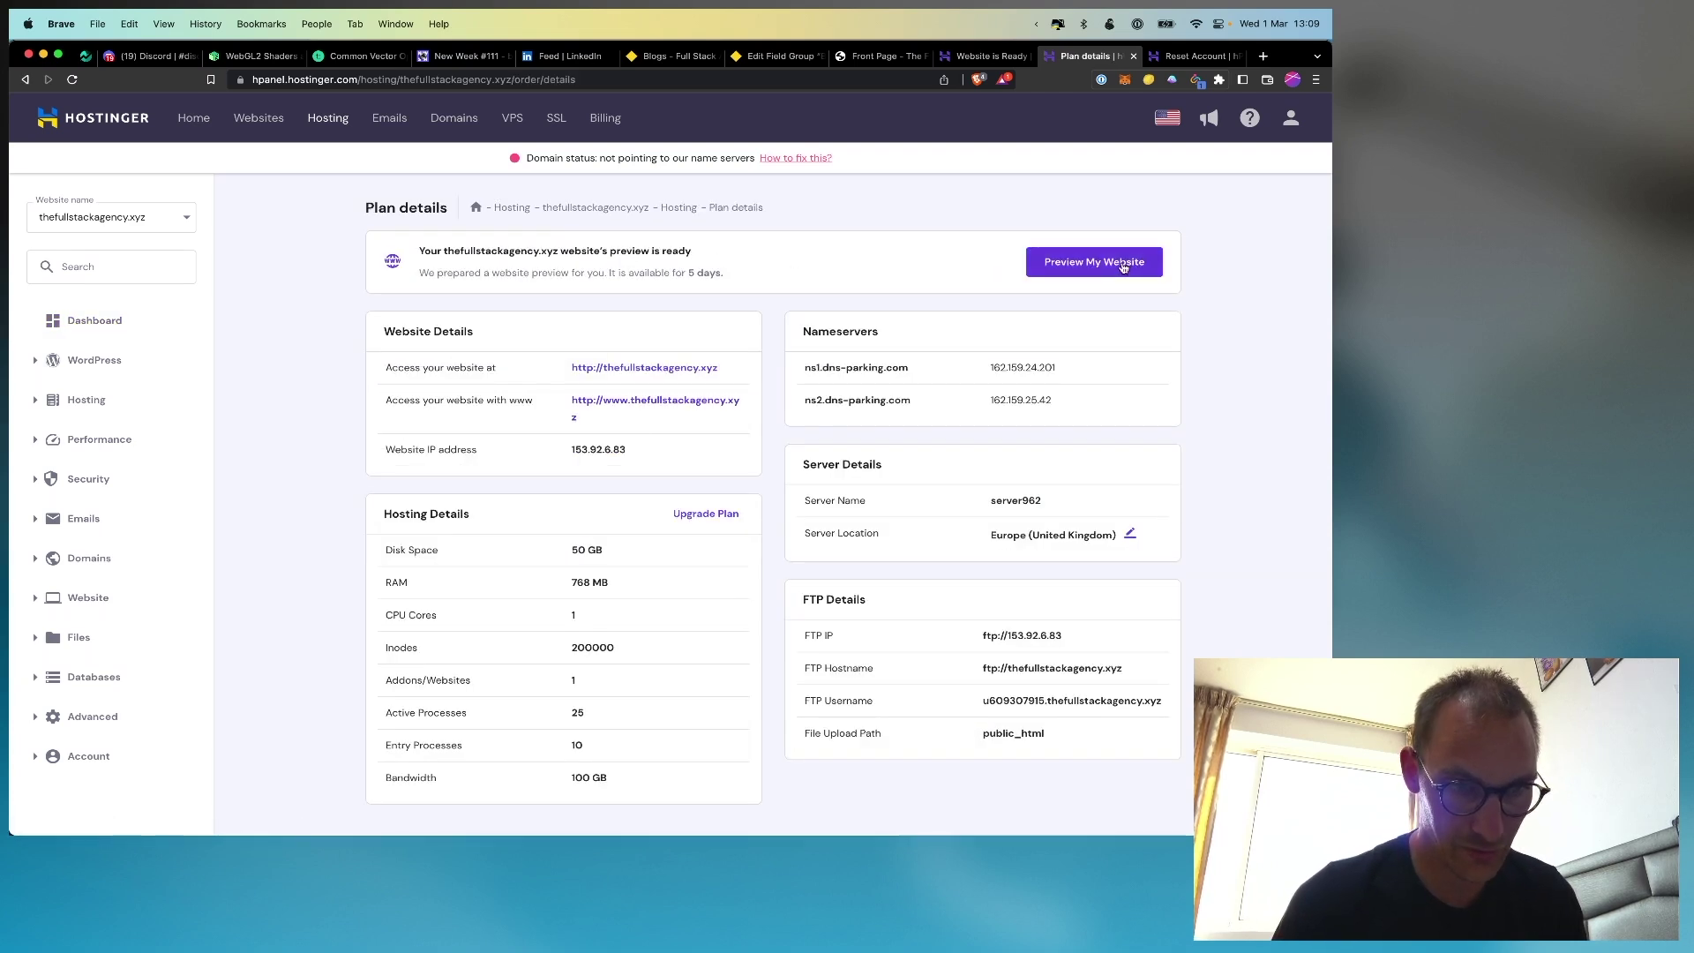
# Open the website preview in its new tab and scroll through the Mindblown blog
pyautogui.click(1123, 267)
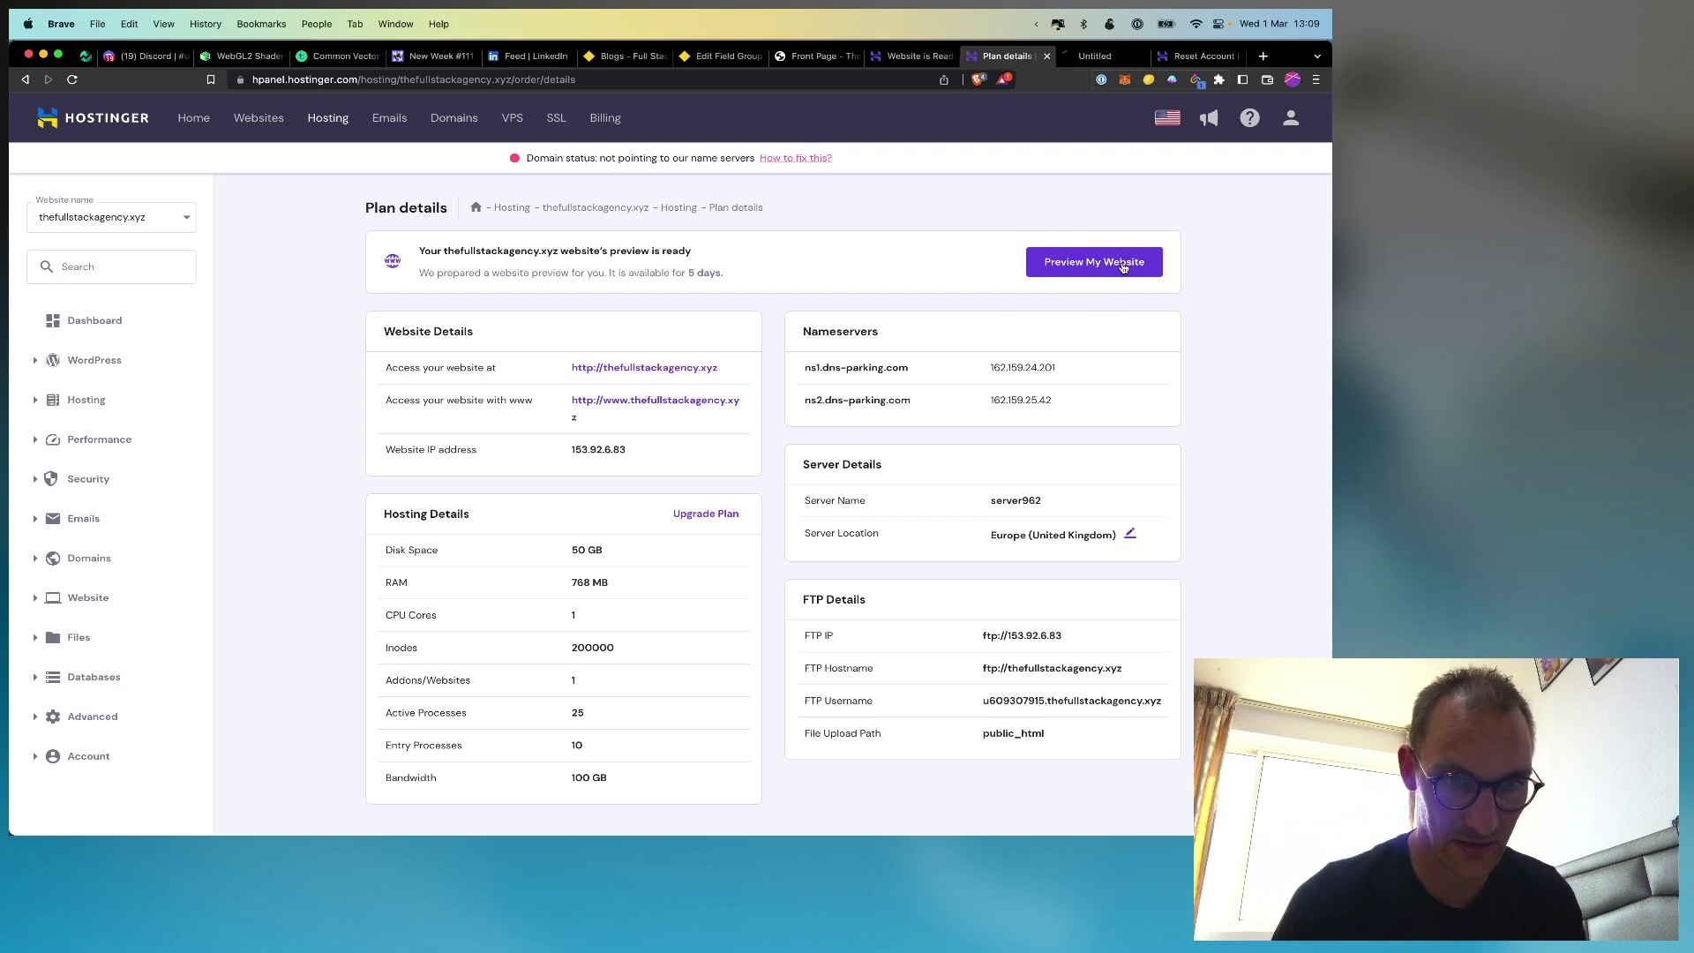
pyautogui.click(1111, 60)
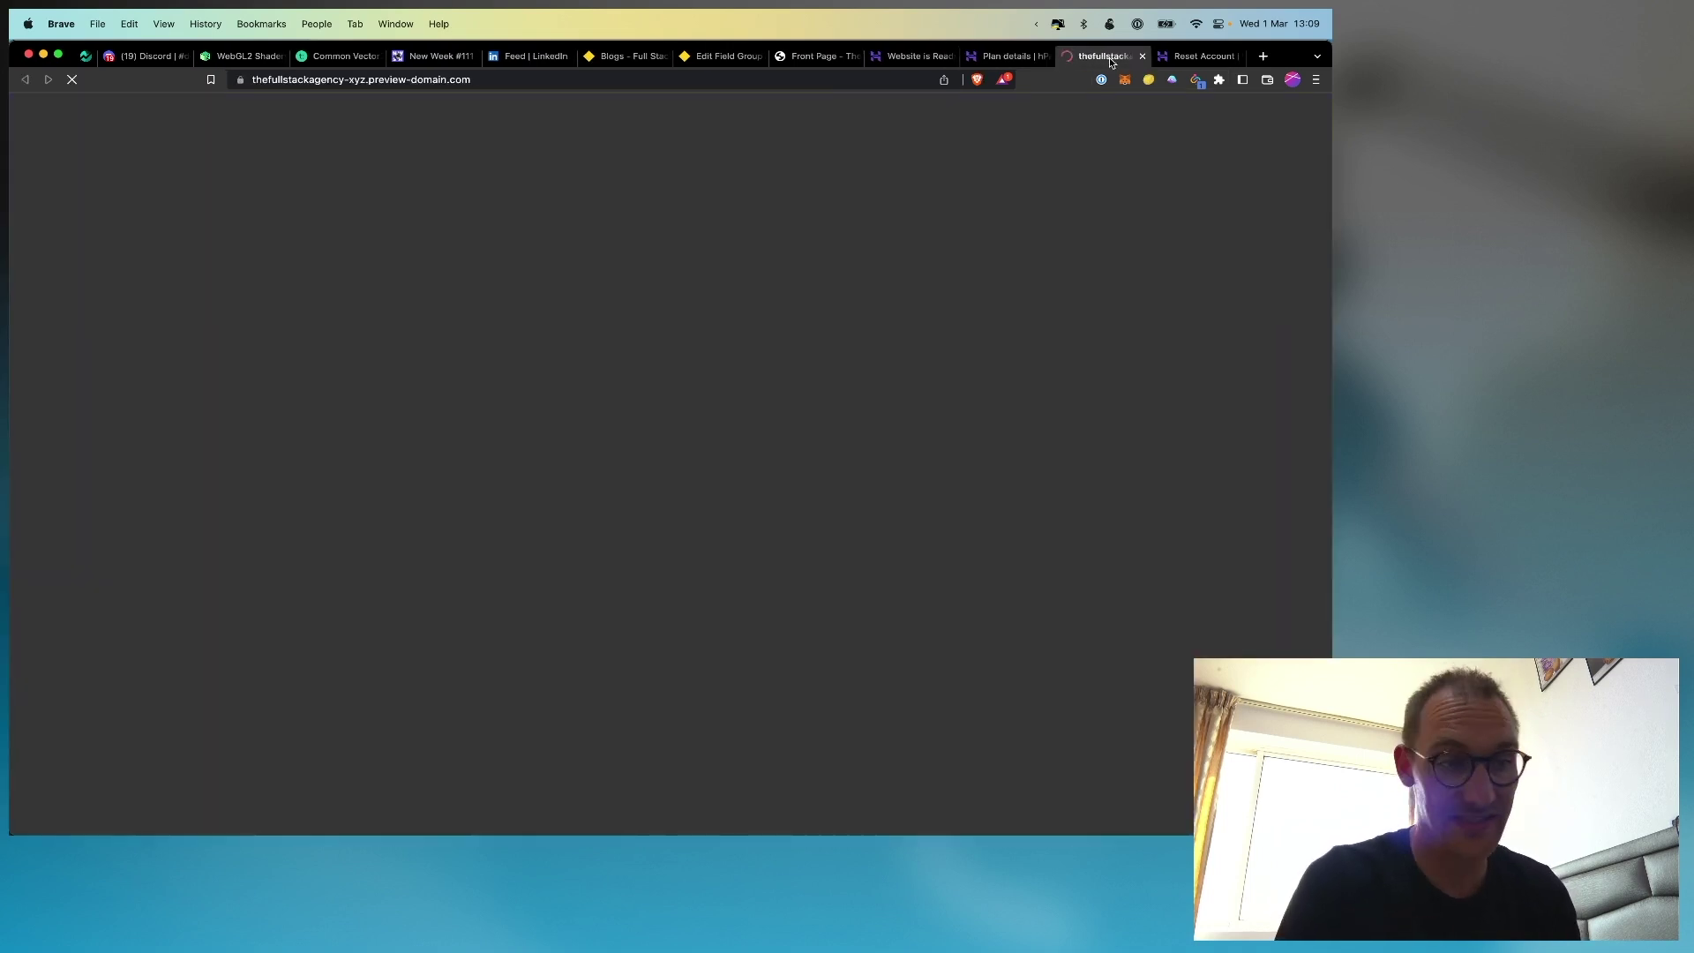
pyautogui.scroll(-3, 771, 443)
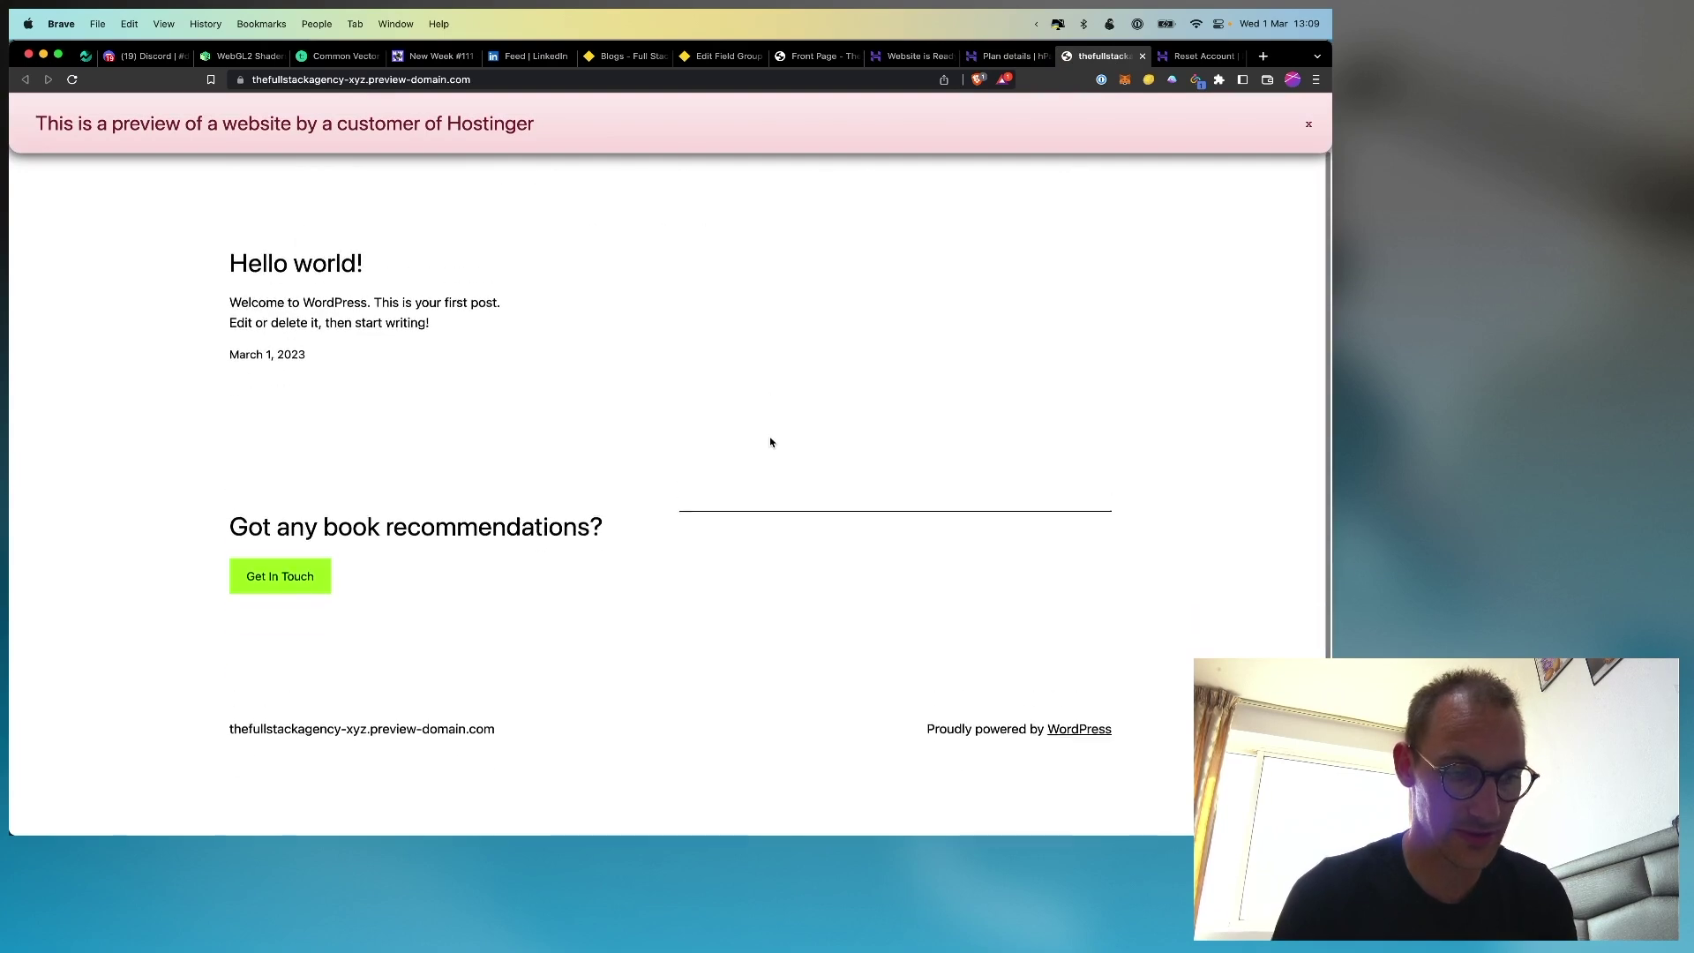
pyautogui.scroll(4, 771, 443)
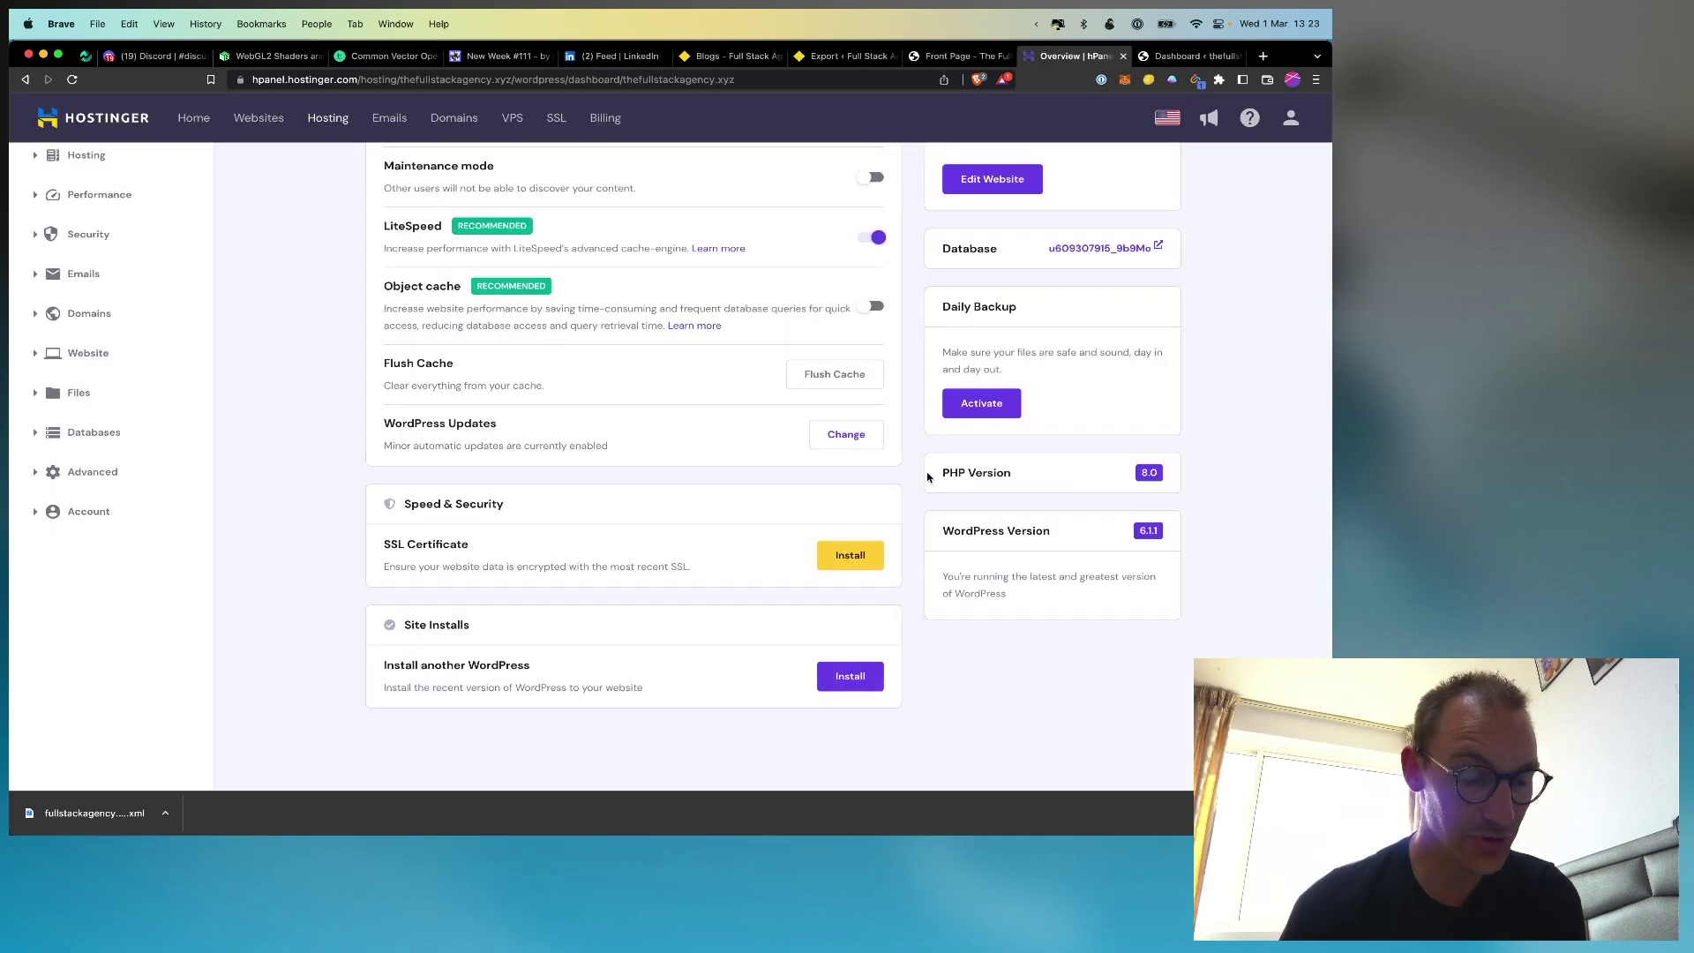
pyautogui.scroll(5, 927, 478)
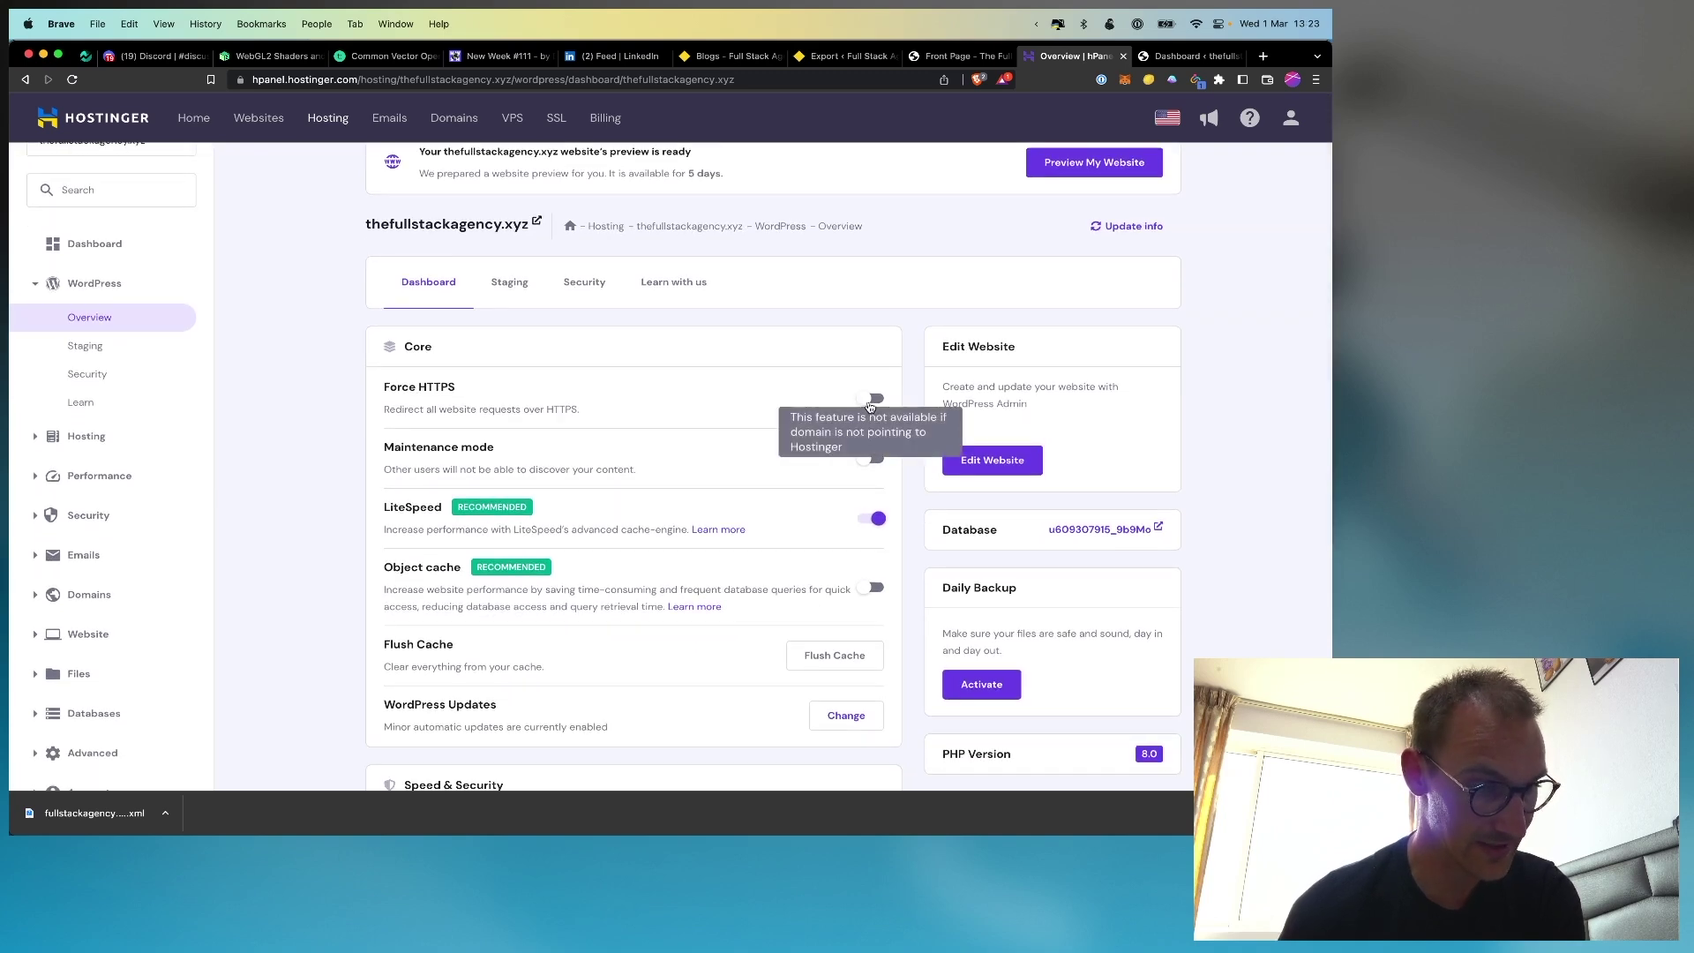
pyautogui.scroll(-2, 790, 517)
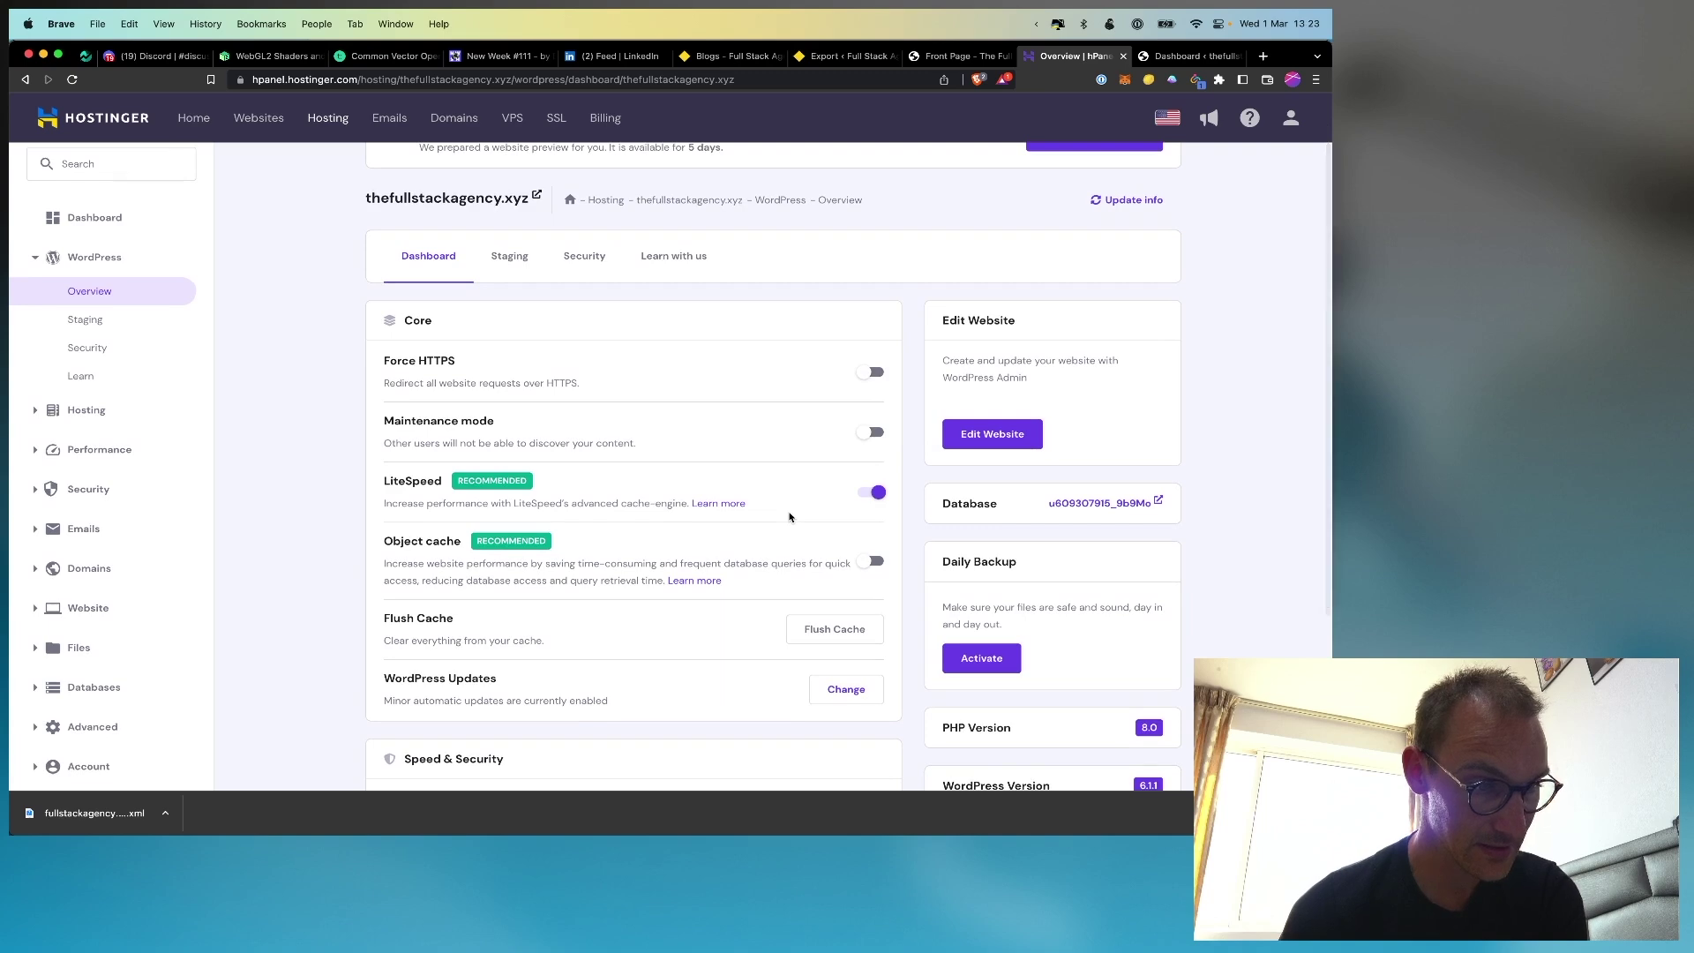
pyautogui.scroll(-1, 789, 517)
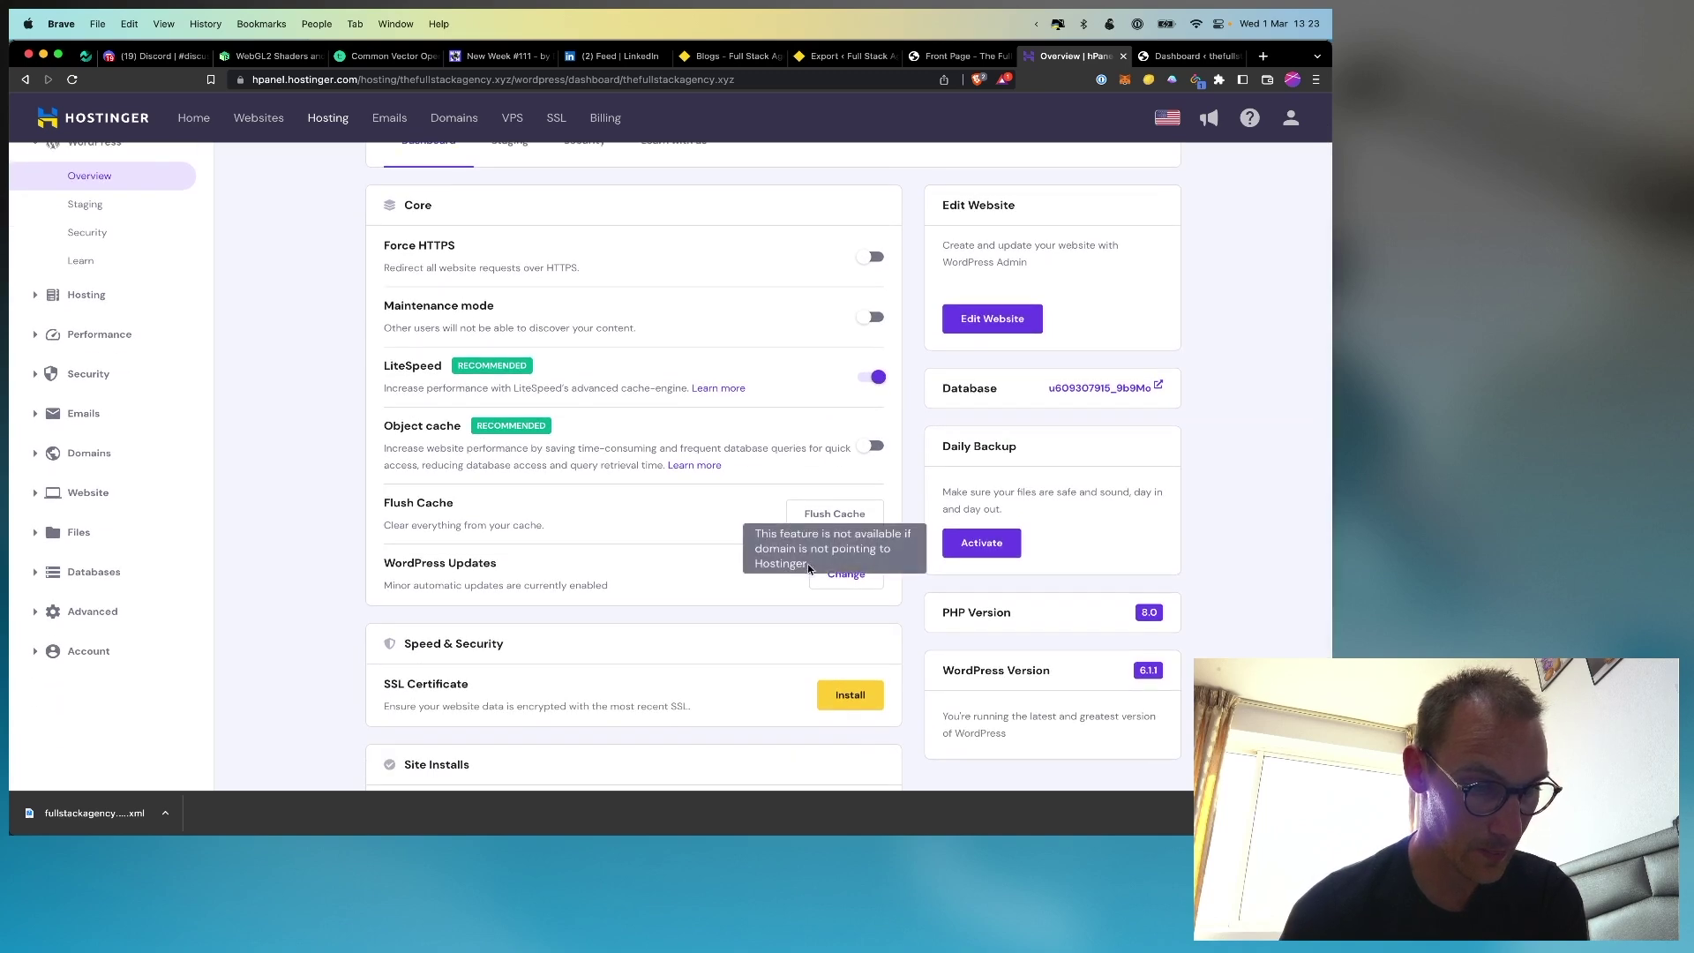
pyautogui.scroll(-3, 715, 636)
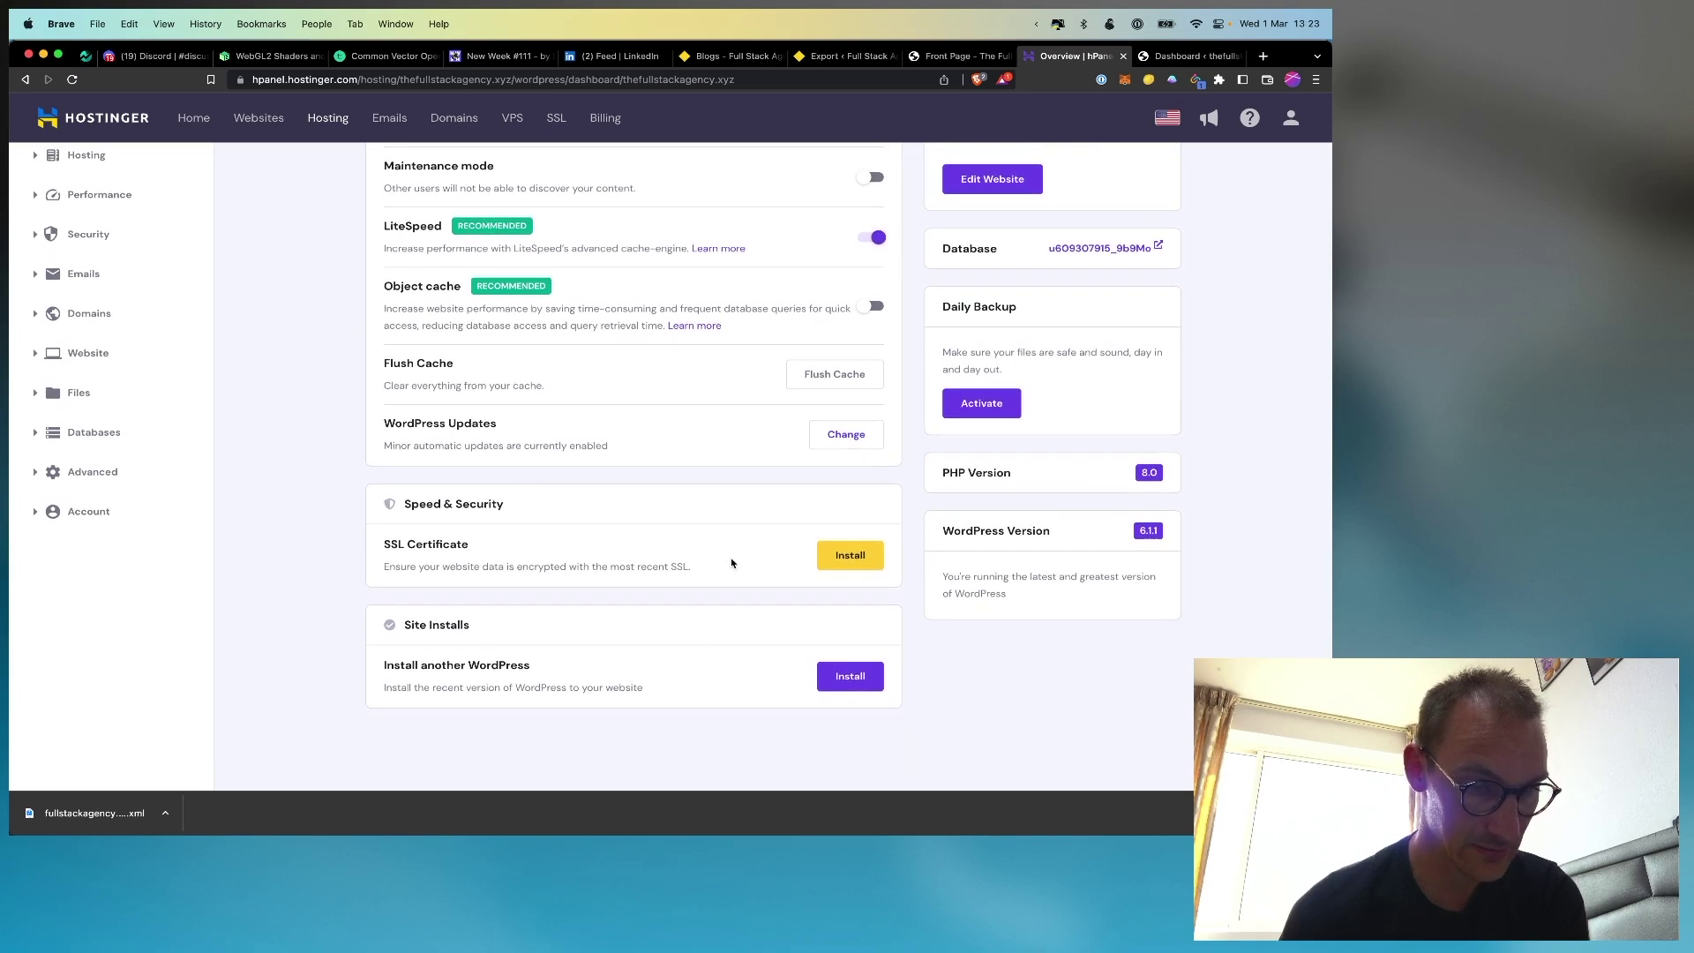
pyautogui.scroll(1, 732, 563)
pyautogui.scroll(7, 732, 562)
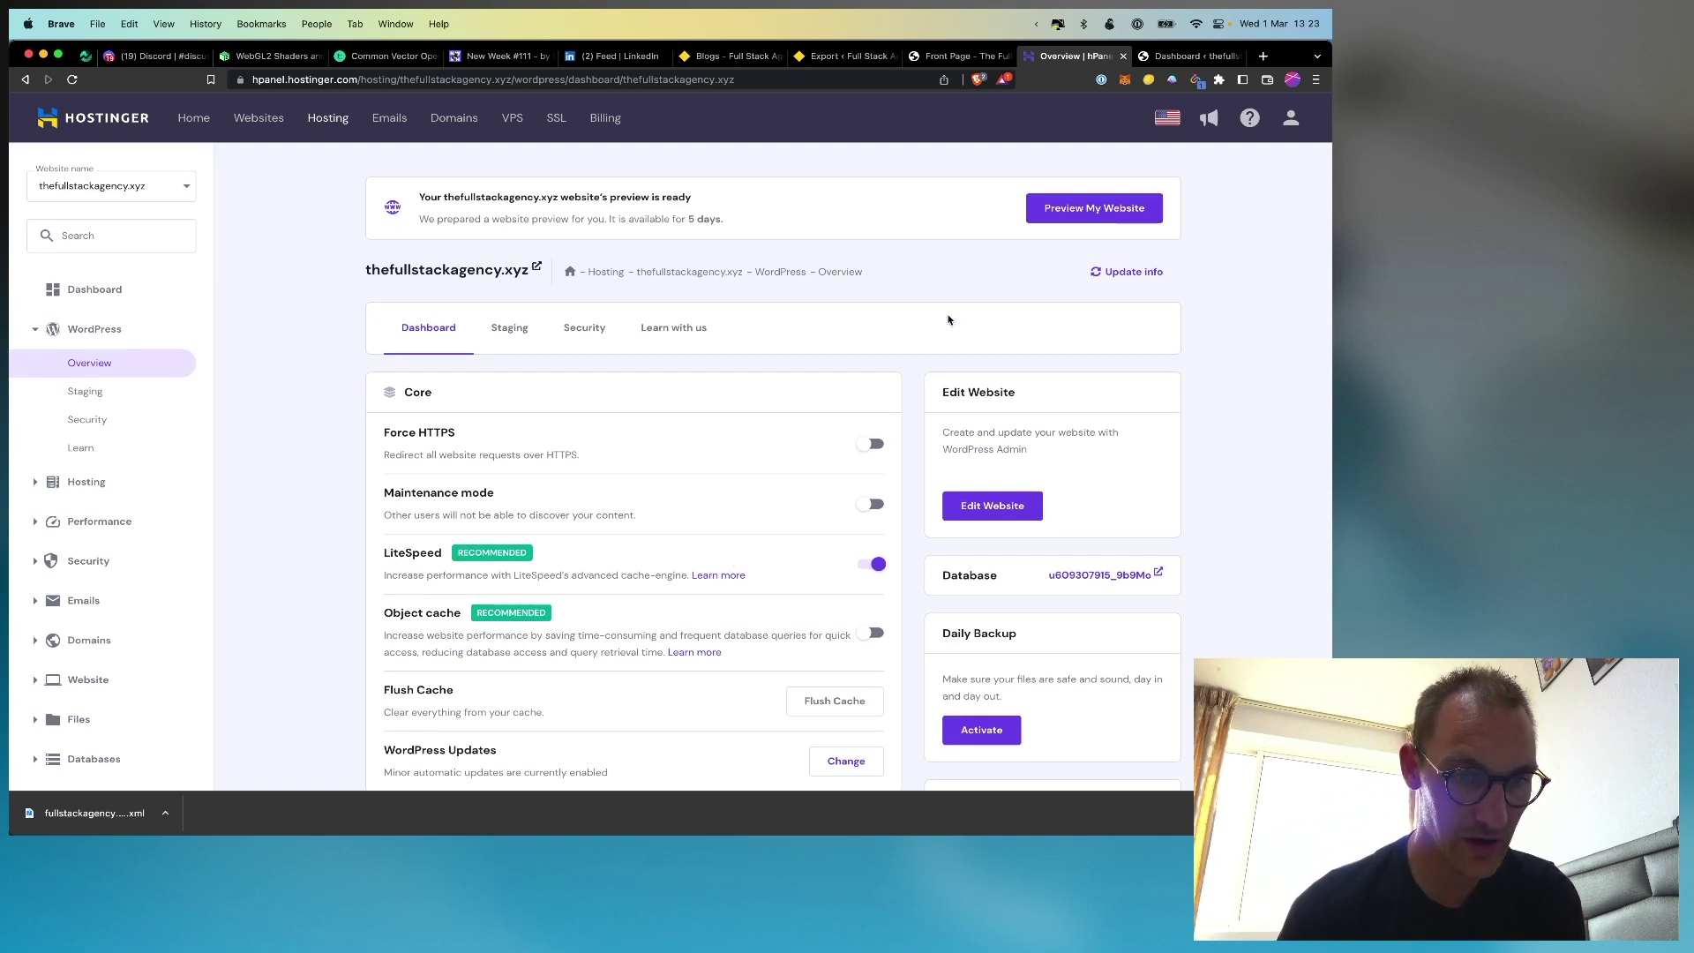
# Refresh the hosting site info, then open All-in-One WP Migration's Export page in local wp-admin
pyautogui.click(1131, 272)
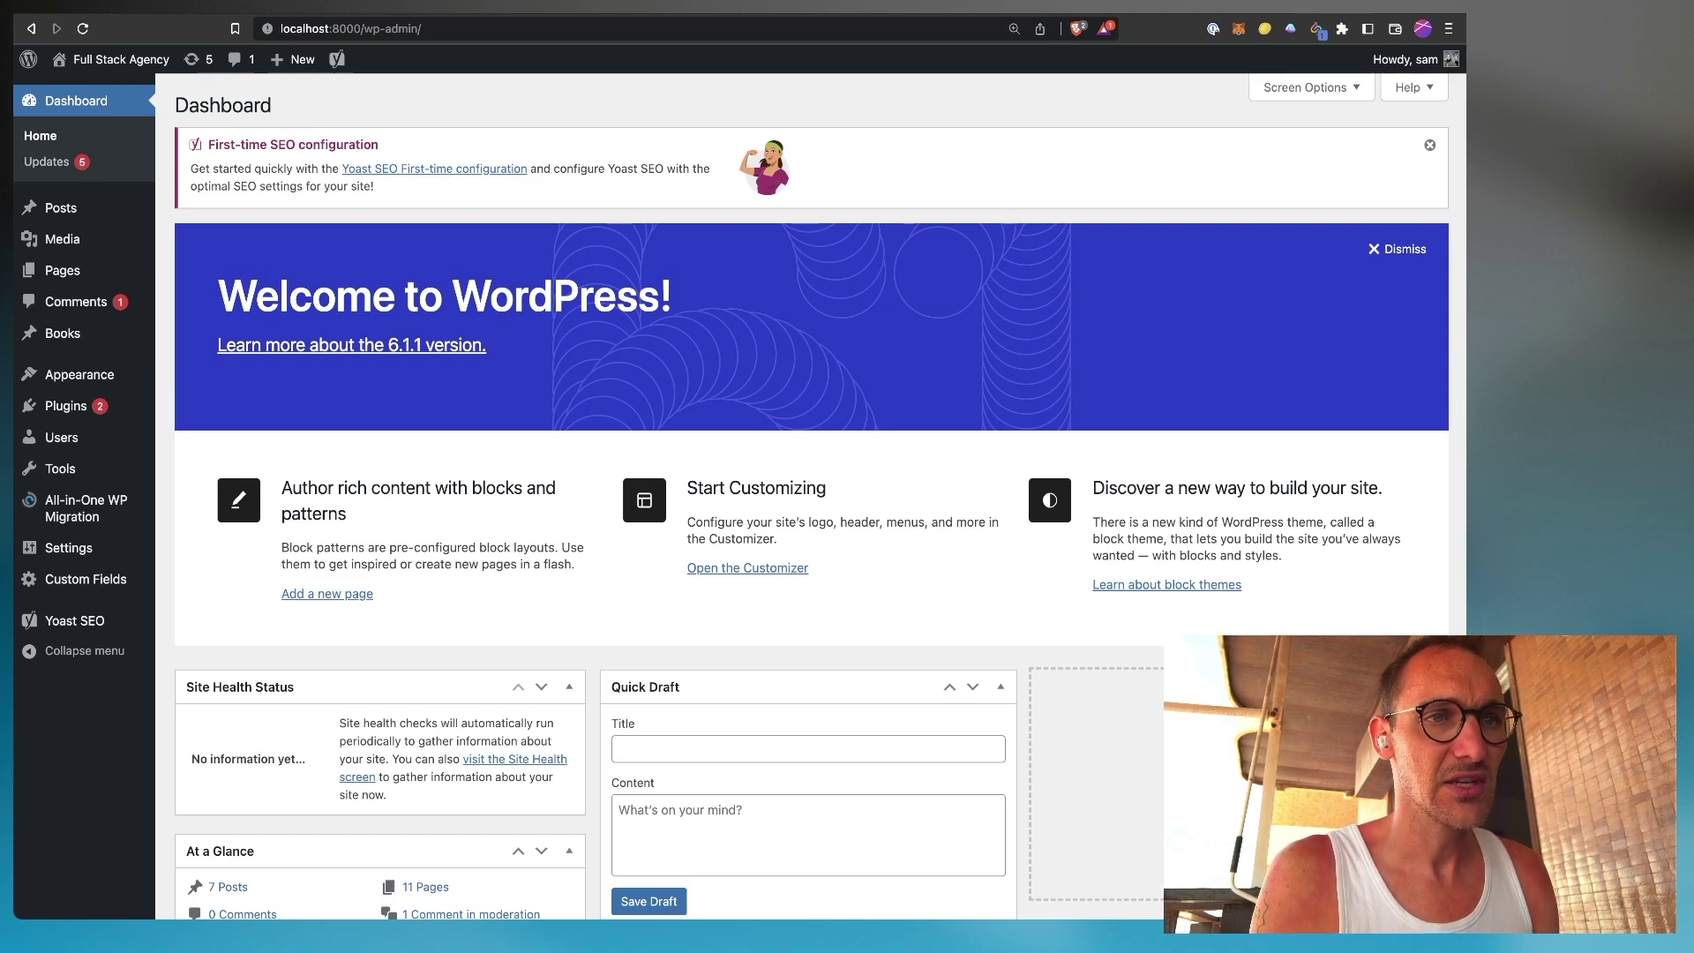
pyautogui.press('super+l')
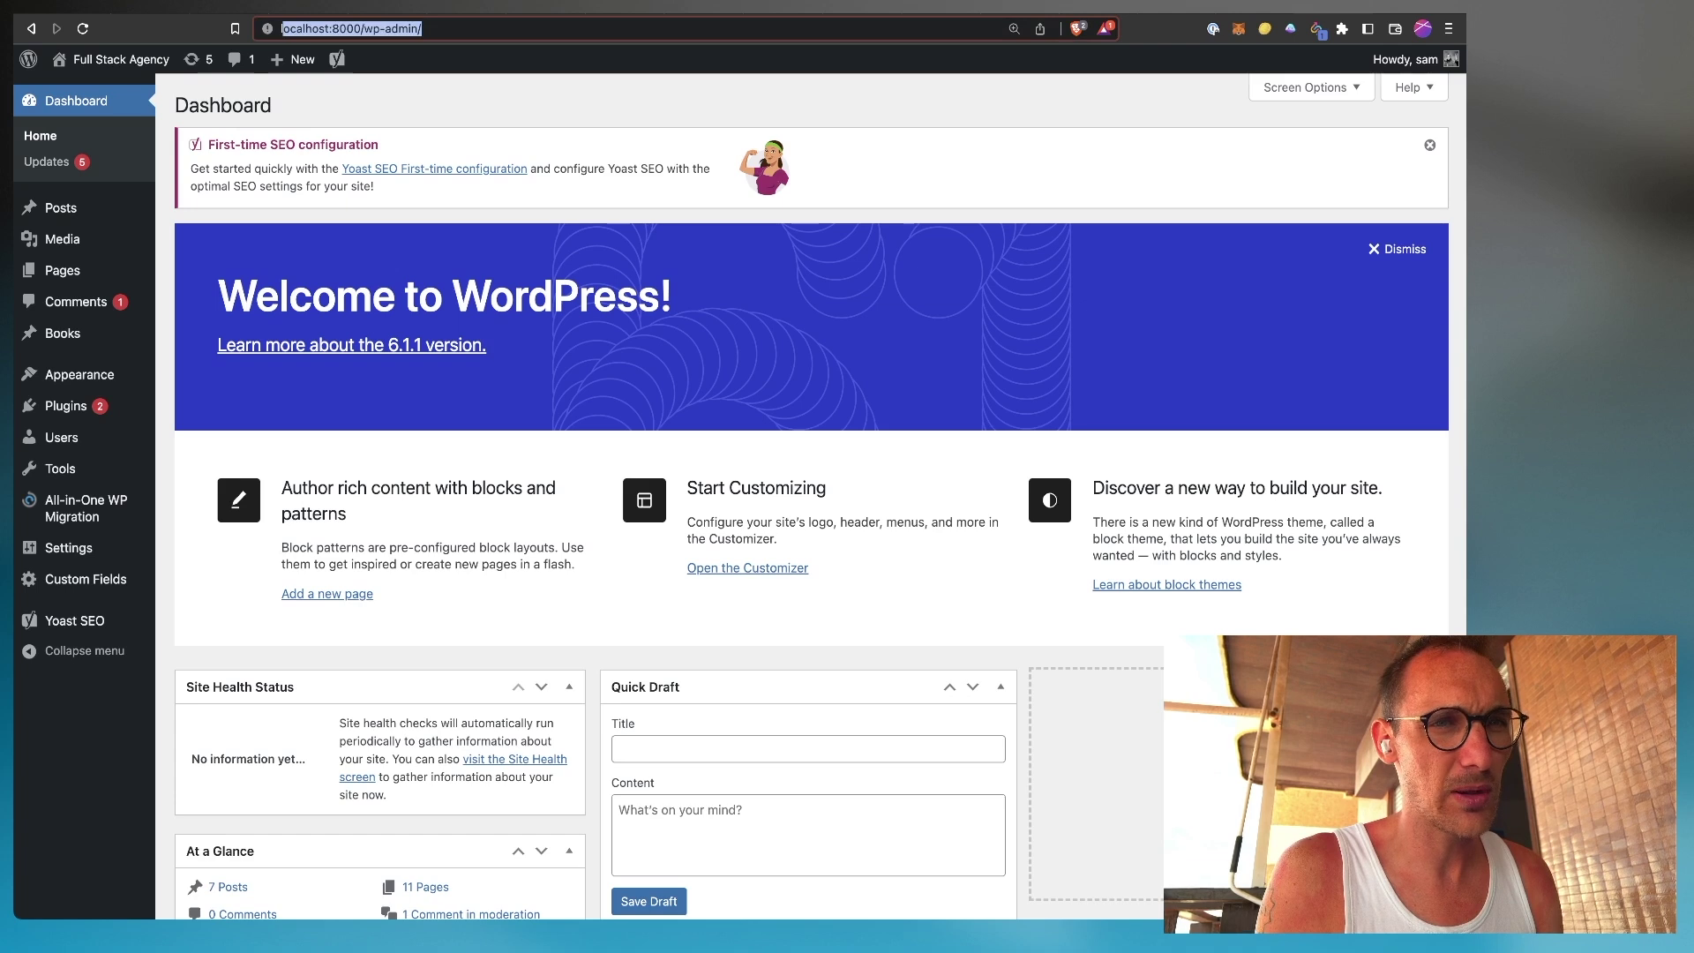
pyautogui.click(422, 28)
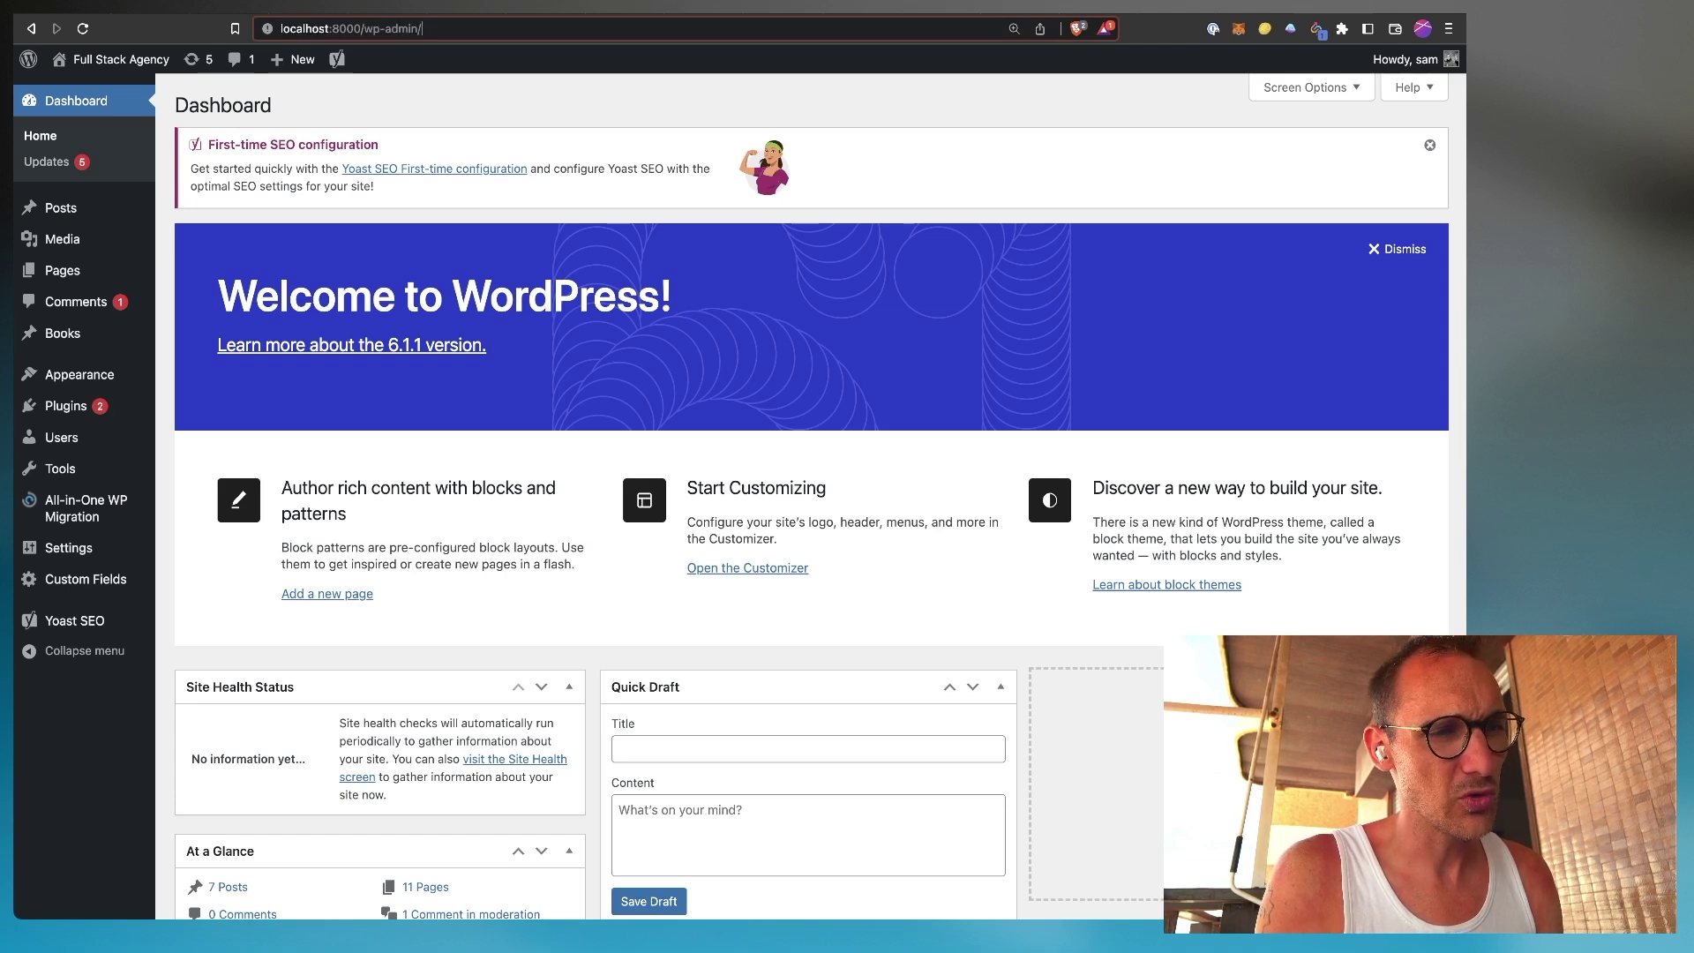
pyautogui.moveTo(75, 508)
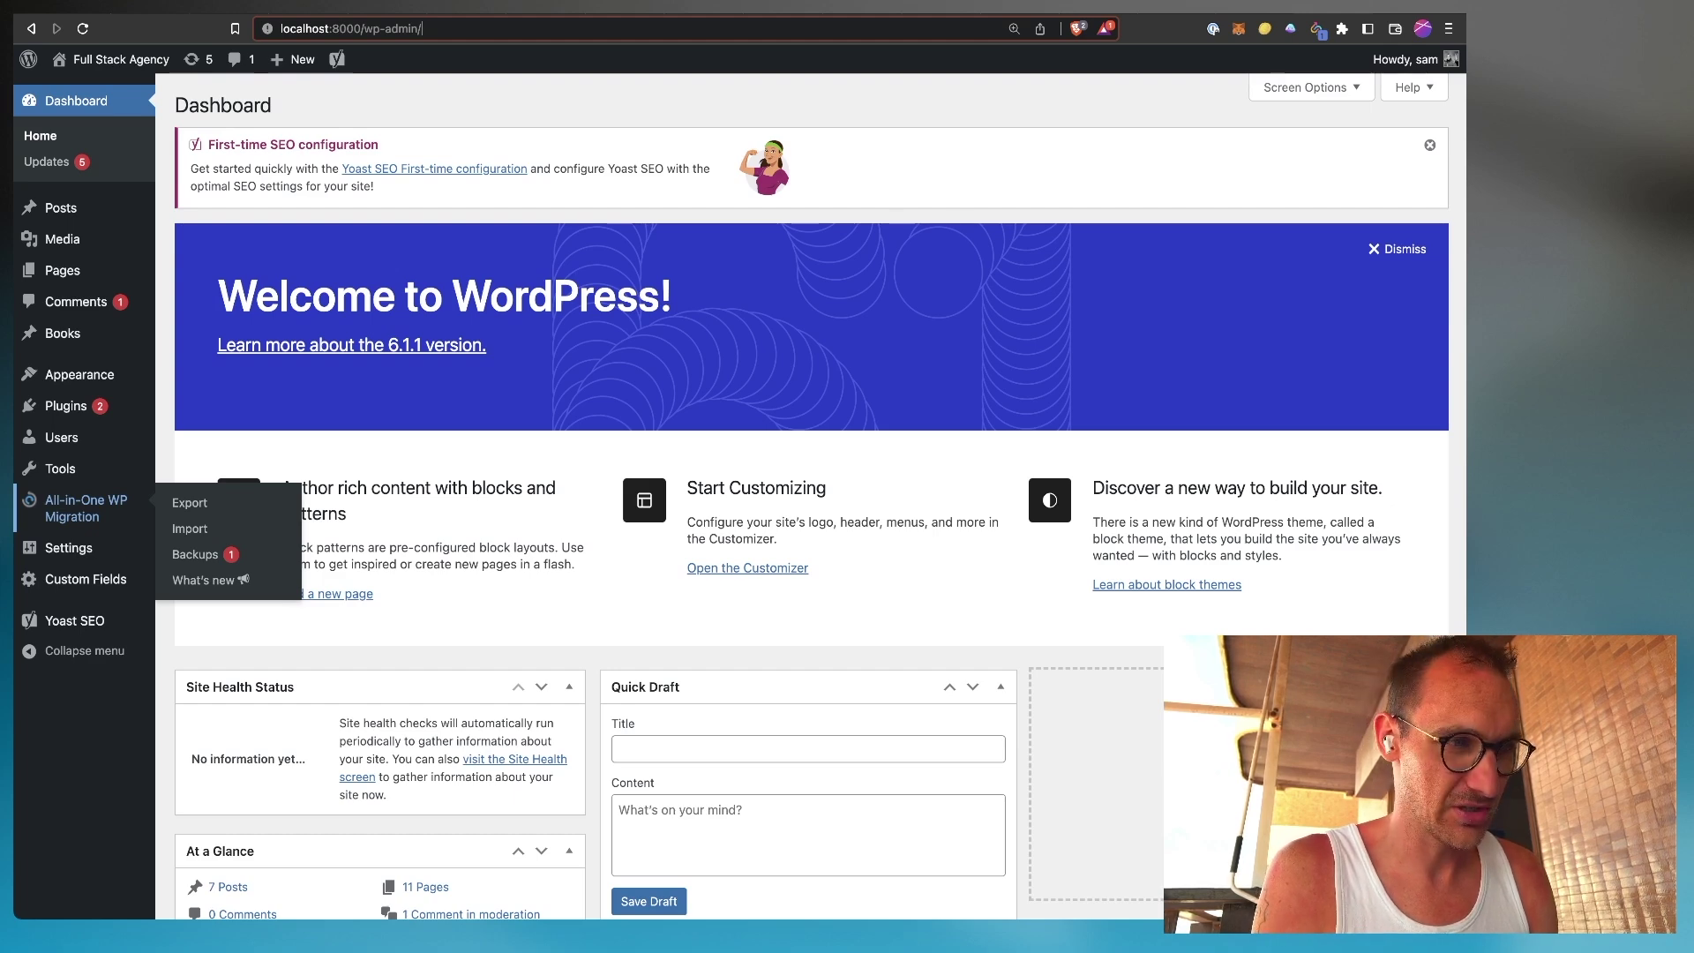
pyautogui.click(190, 501)
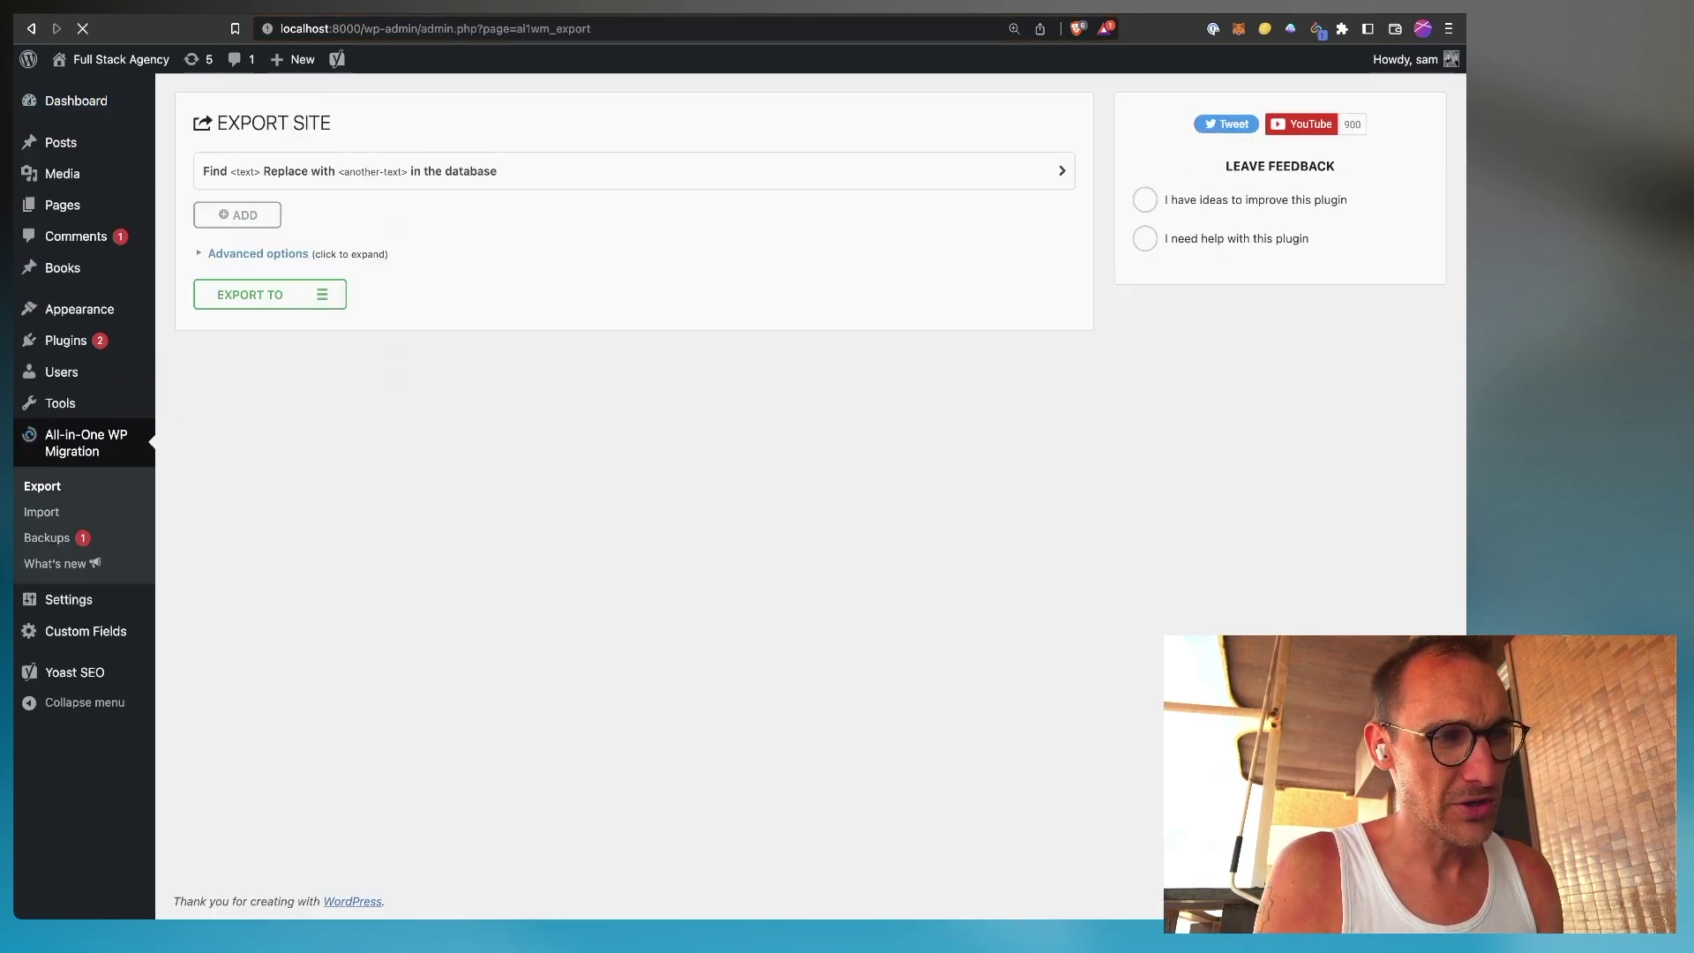
# Export the whole local site by choosing FILE under EXPORT TO
pyautogui.click(264, 293)
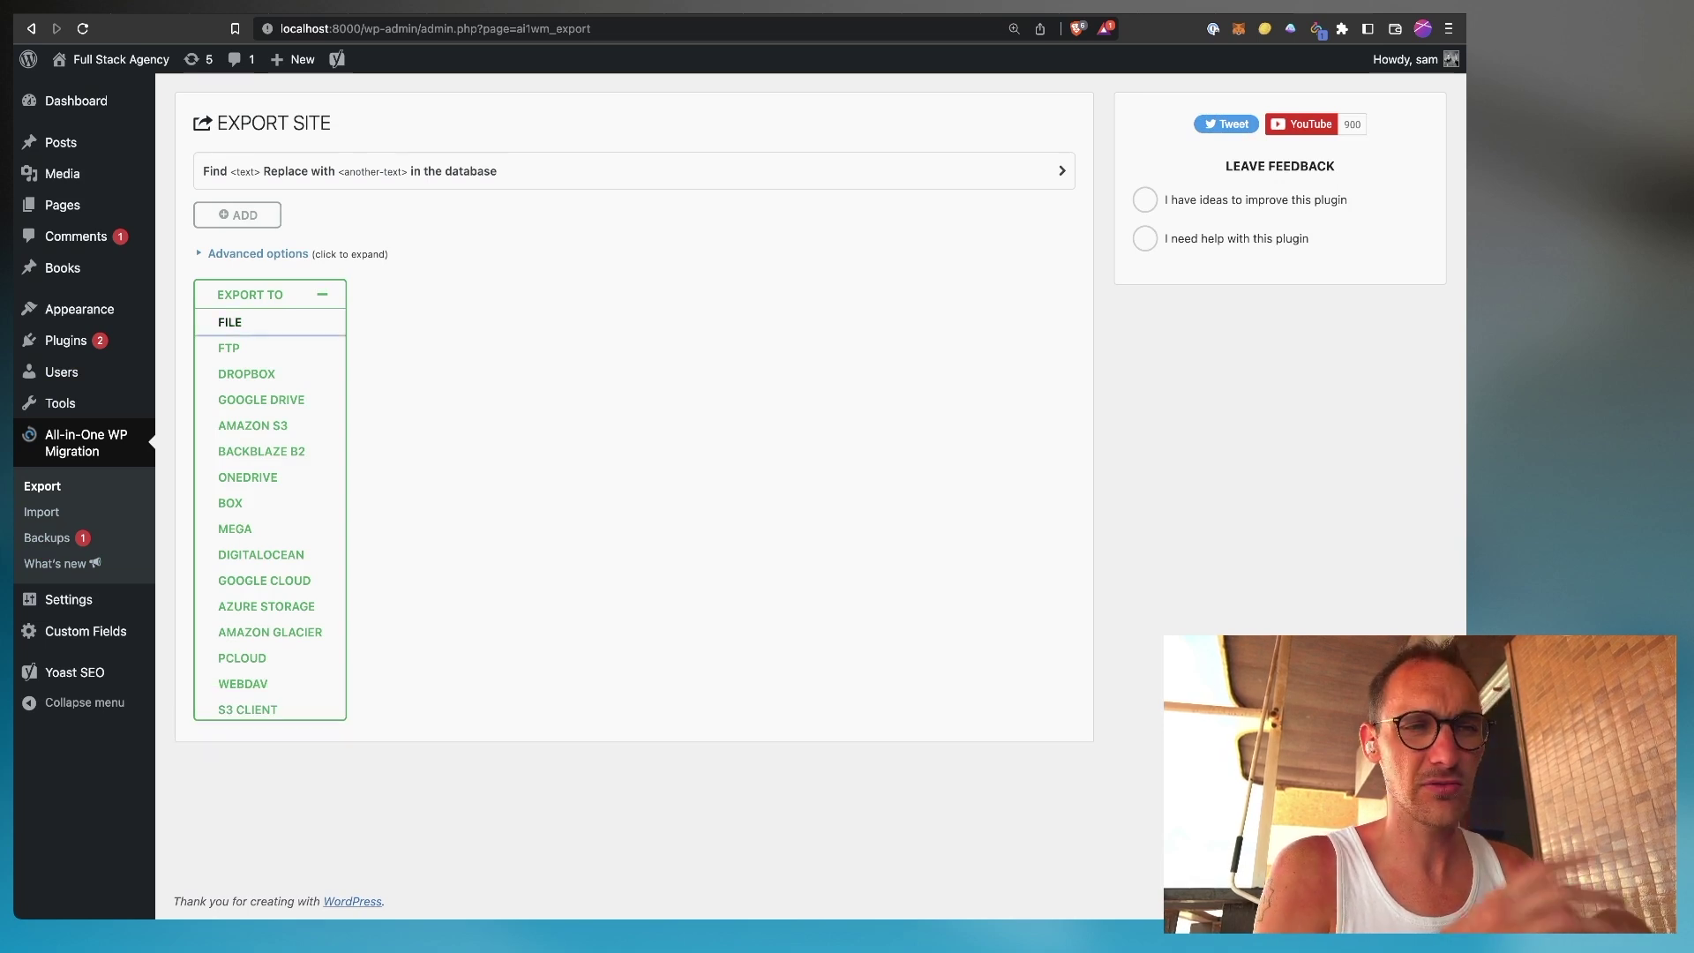
pyautogui.click(229, 322)
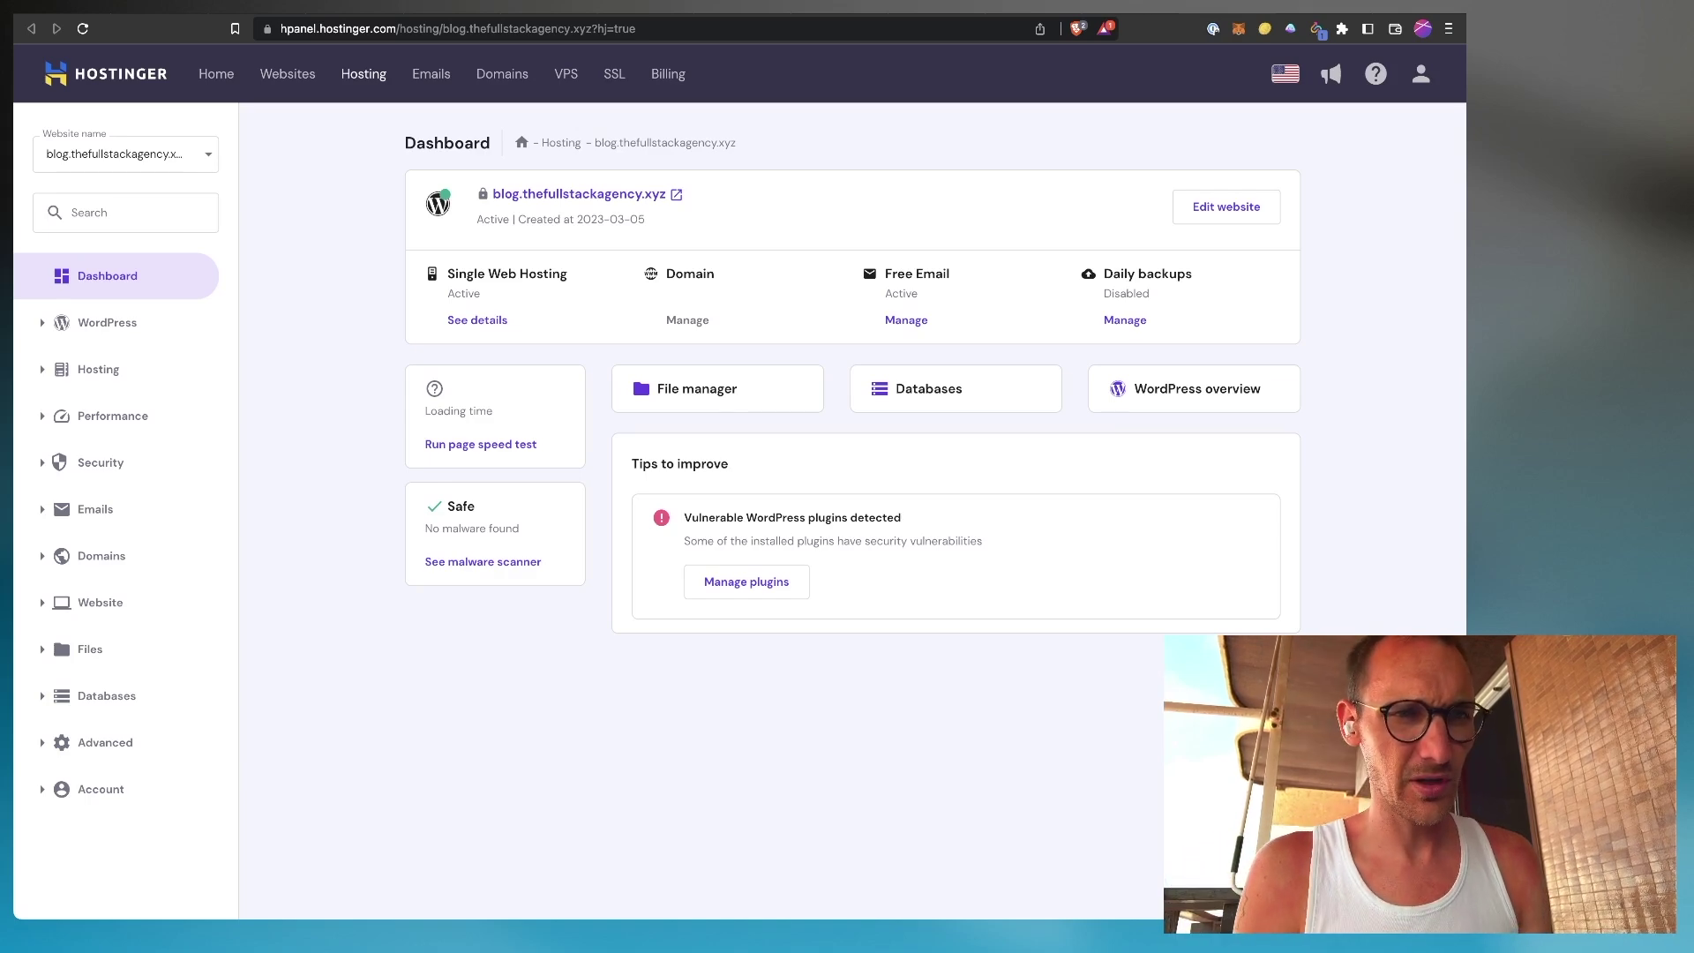
# From hPanel, open the site's WordPress admin and start an All-in-One WP Migration import from File
pyautogui.click(1226, 206)
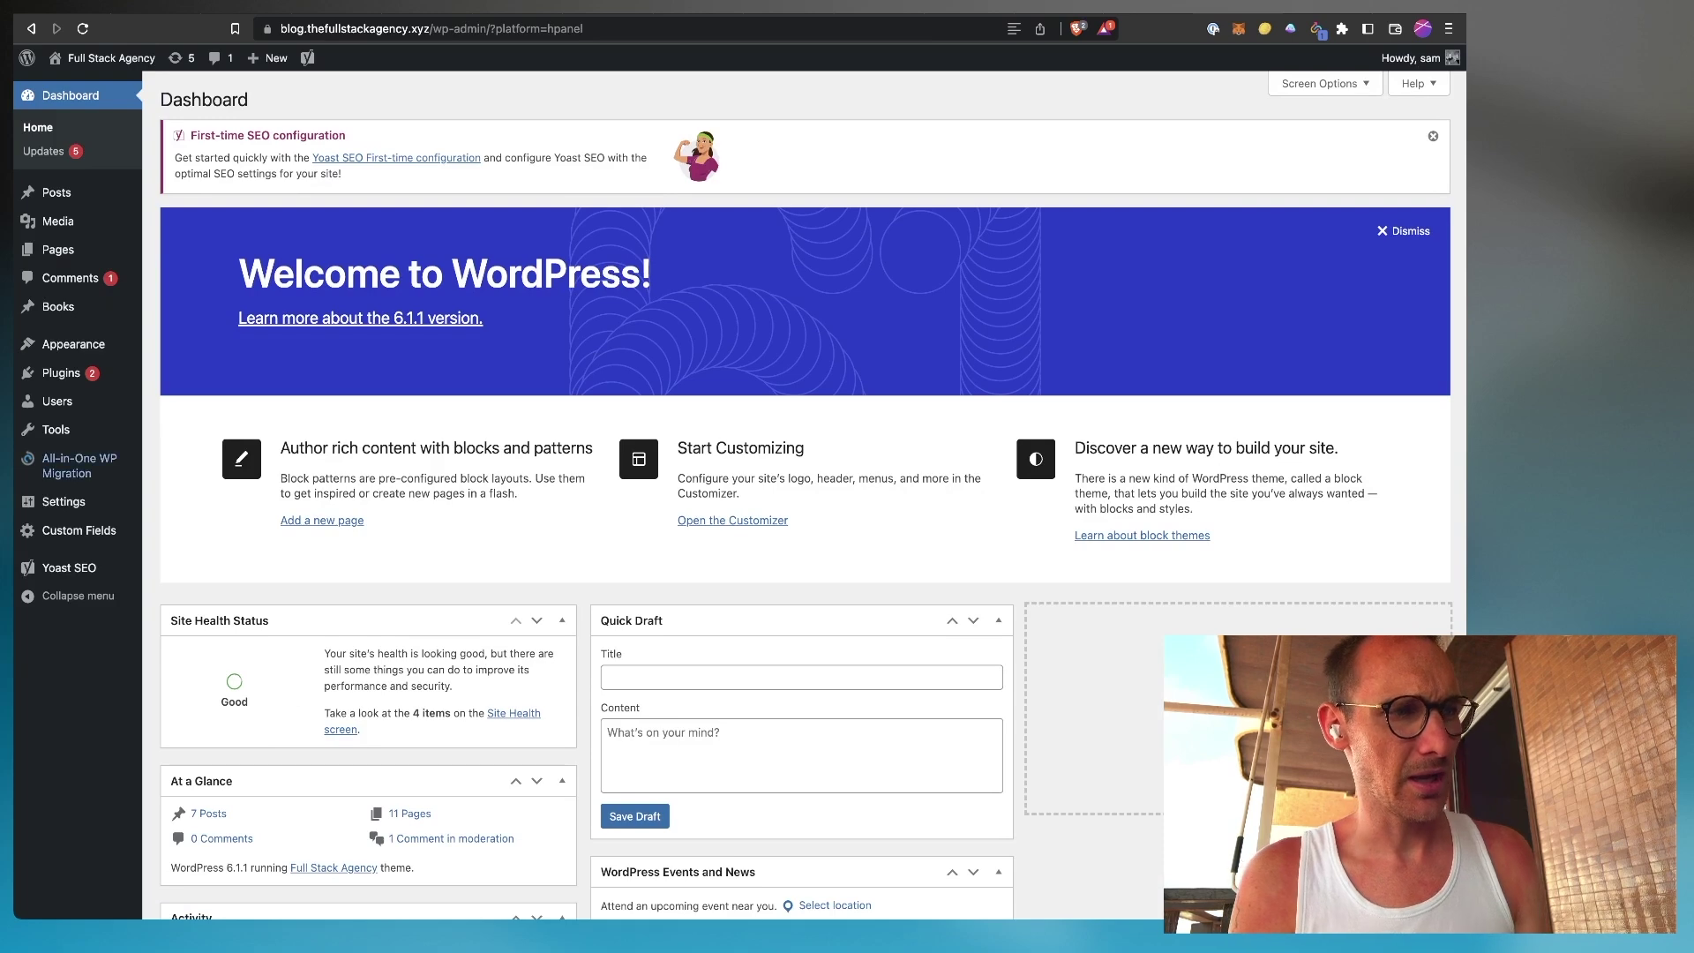
pyautogui.moveTo(80, 465)
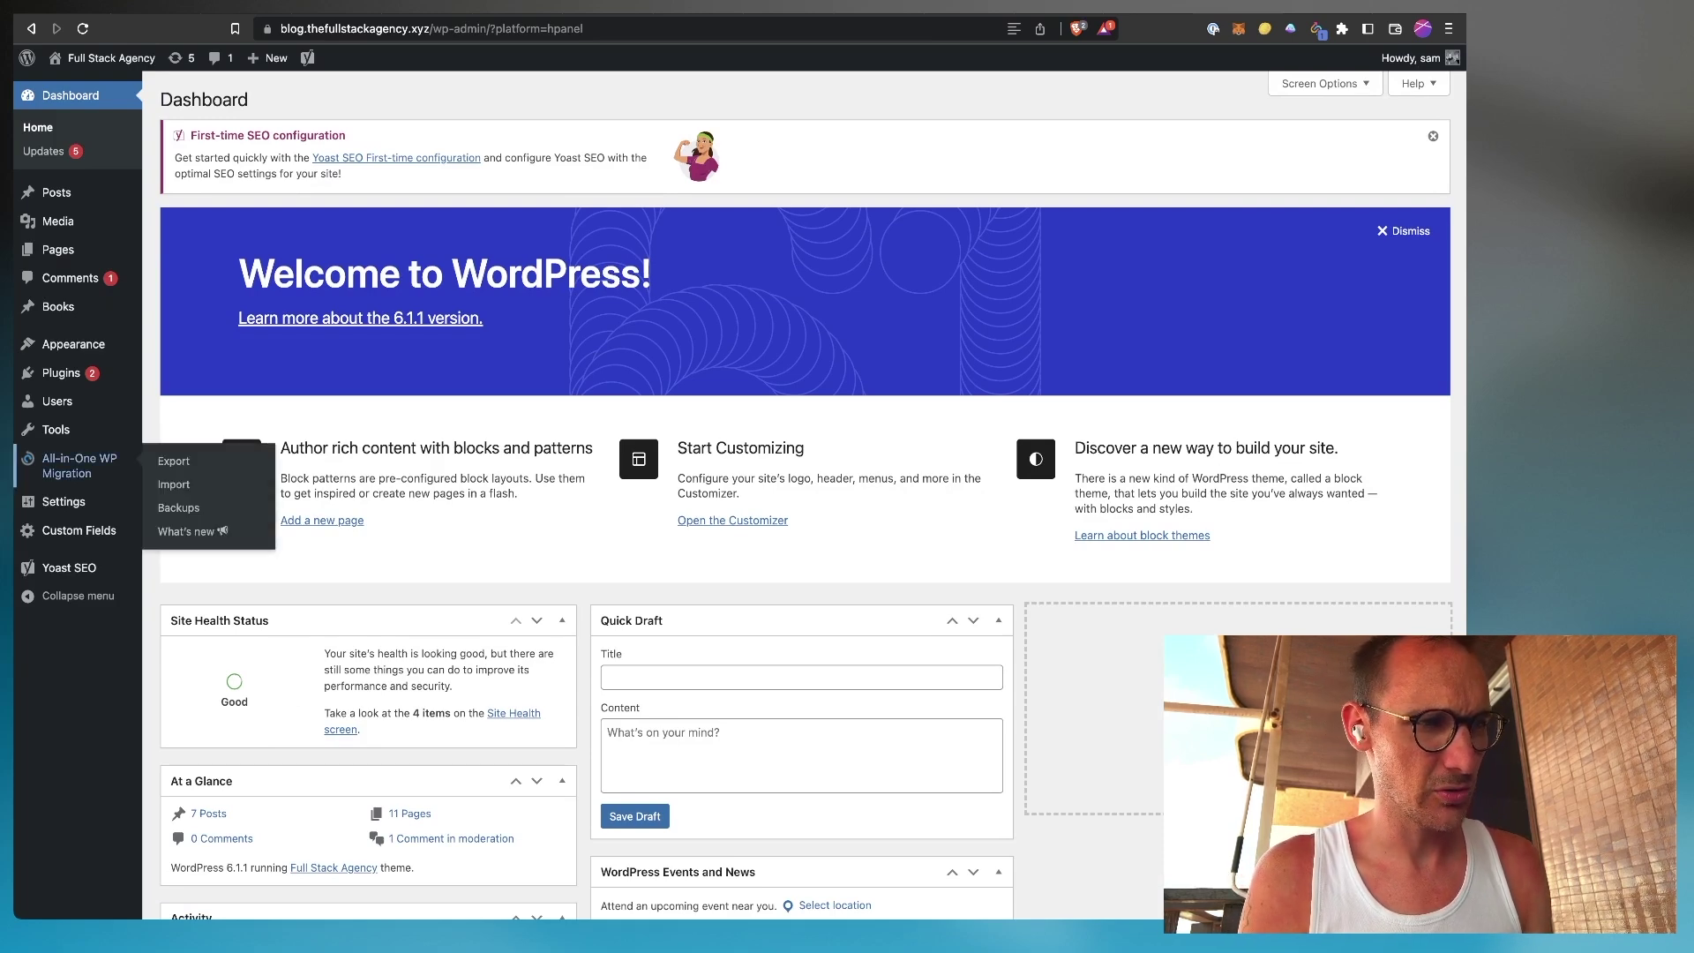
pyautogui.click(174, 485)
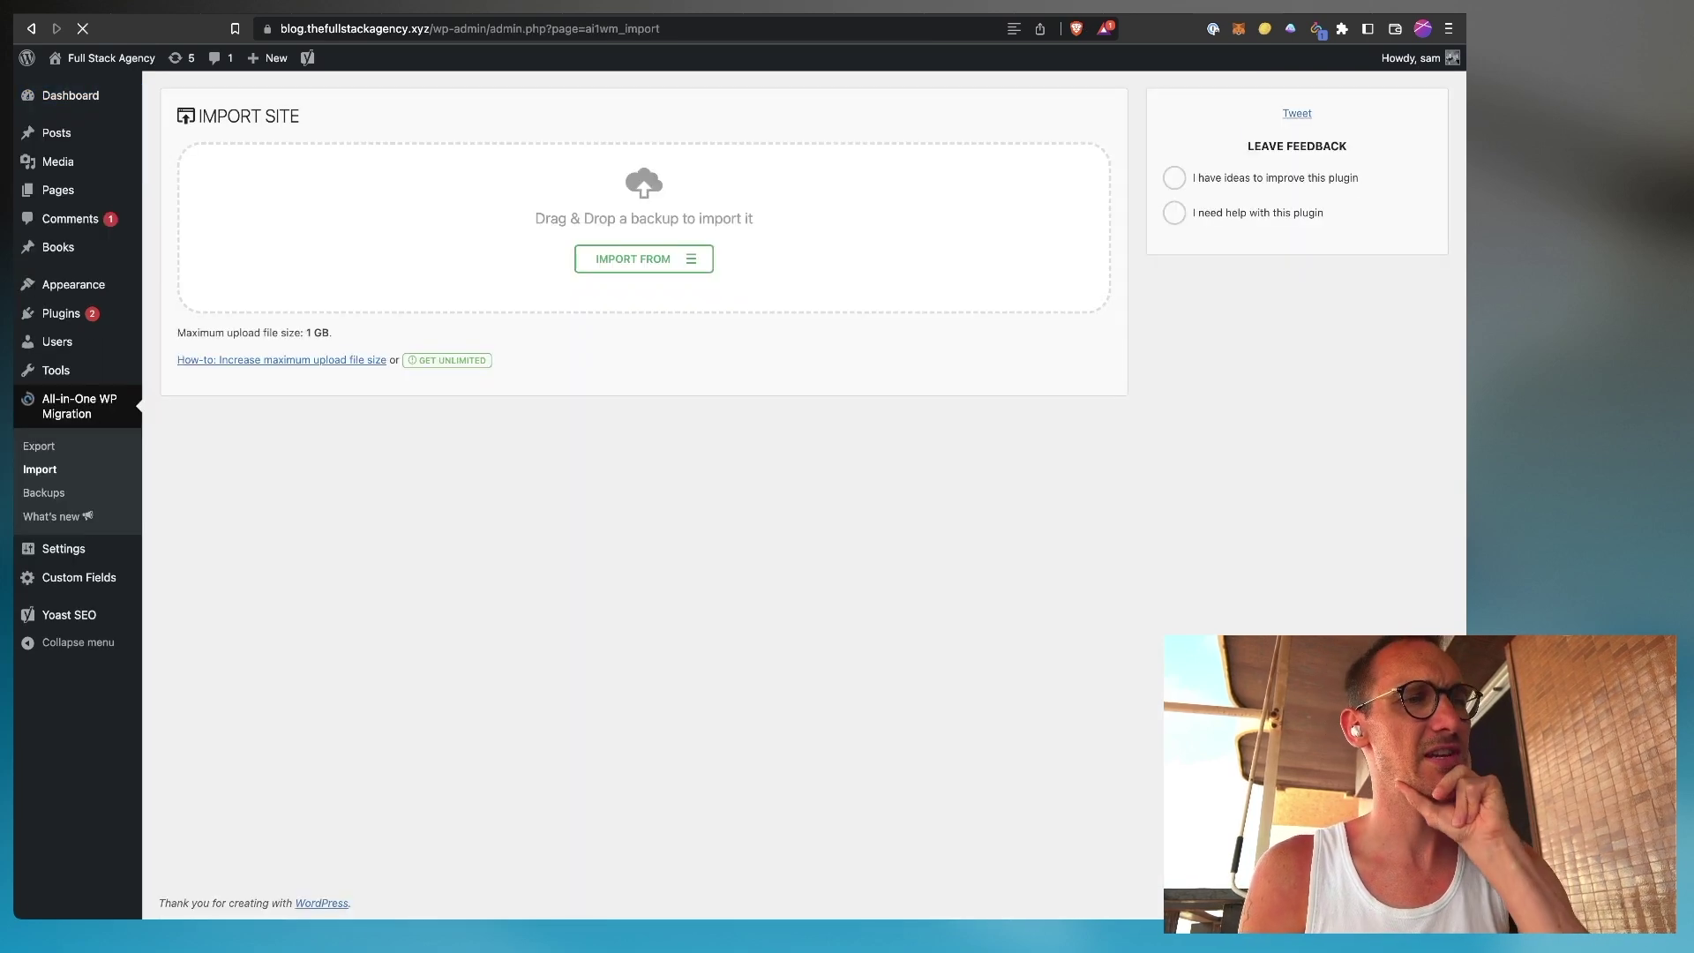
pyautogui.click(644, 258)
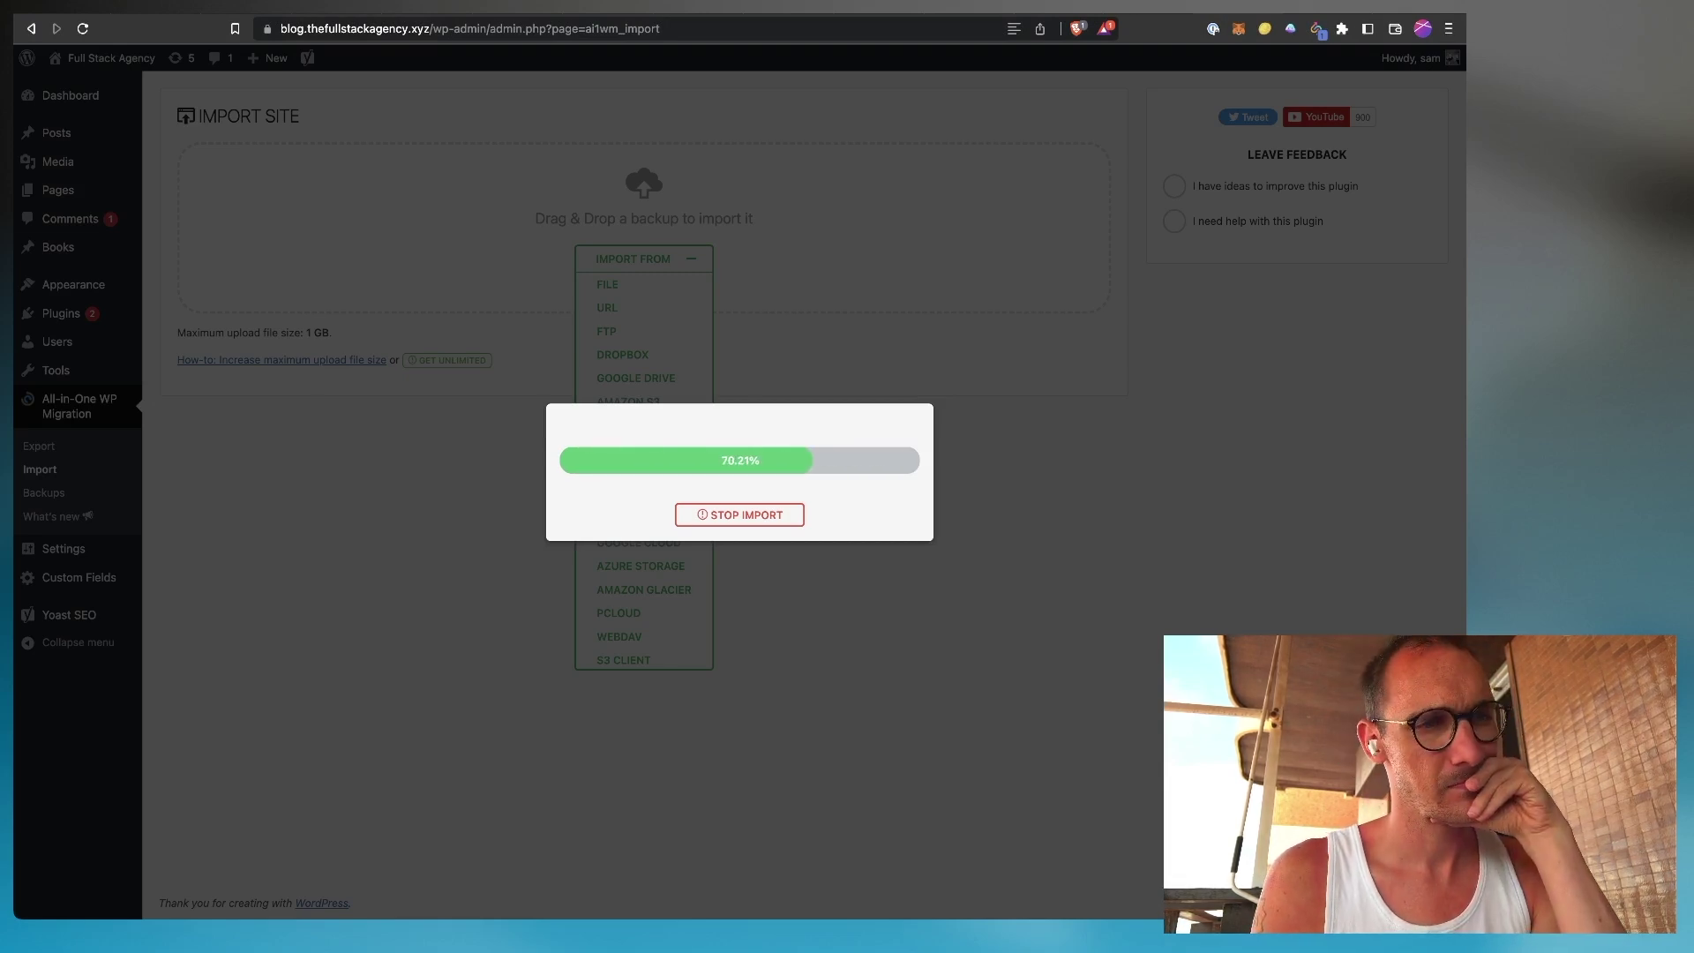
# Confirm the overwrite warning, finish the restore, and go to the live blog.thefullstackagency.xyz site
pyautogui.click(868, 580)
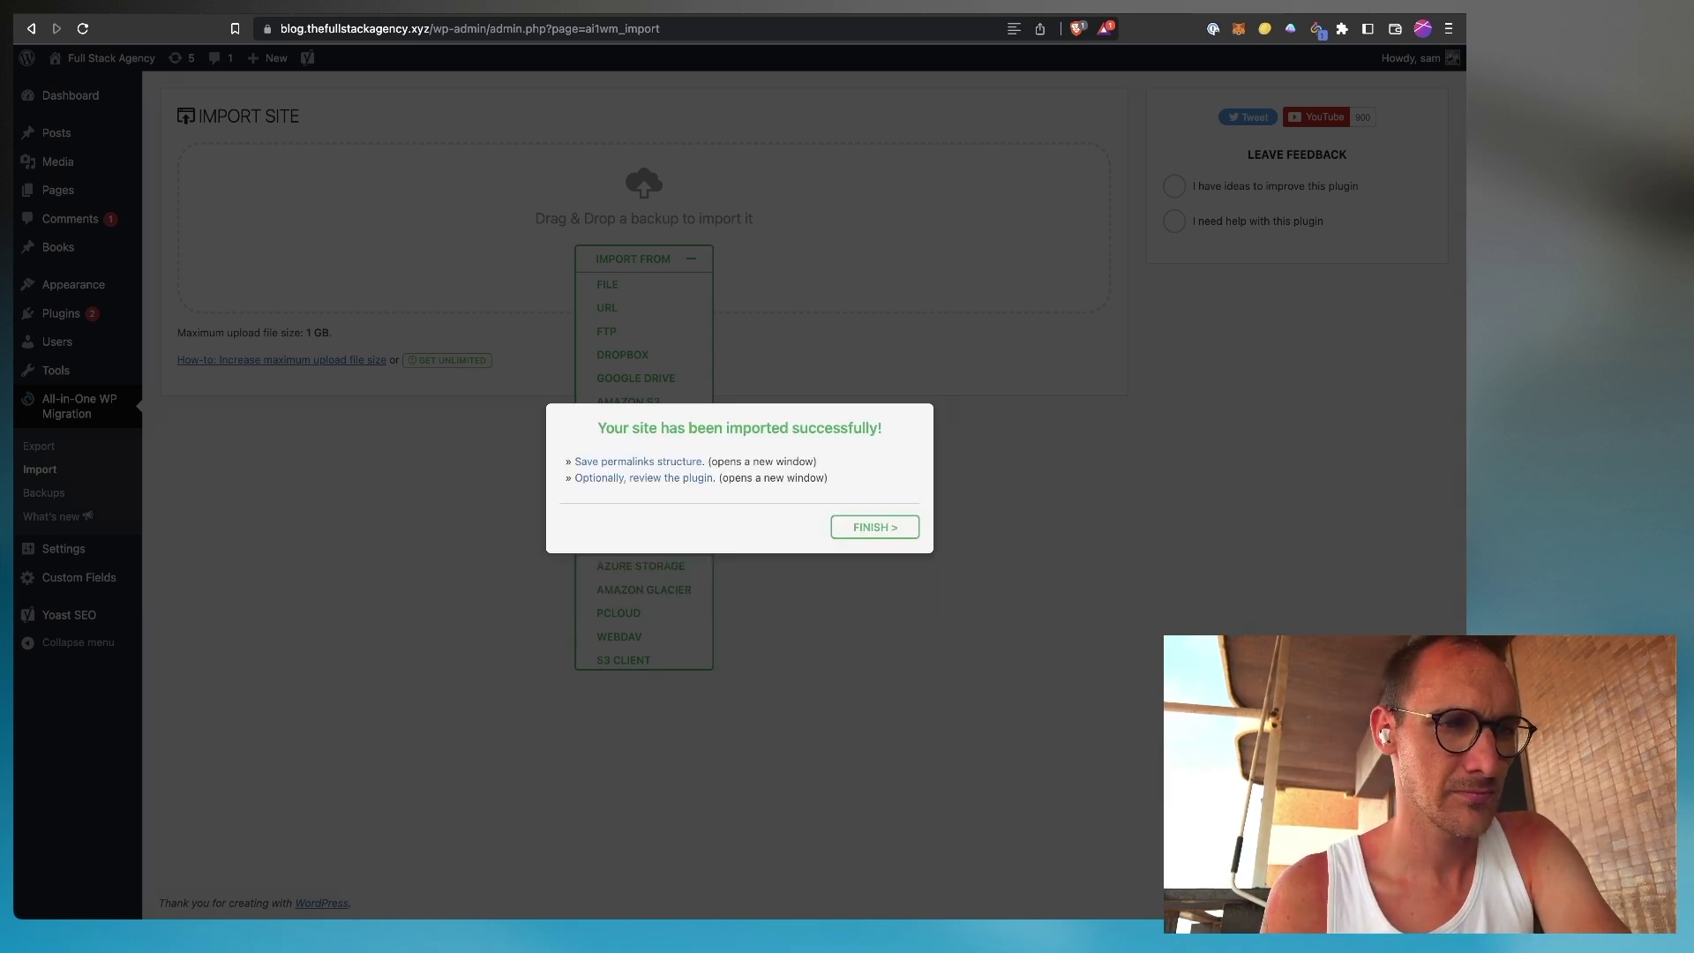
pyautogui.click(870, 527)
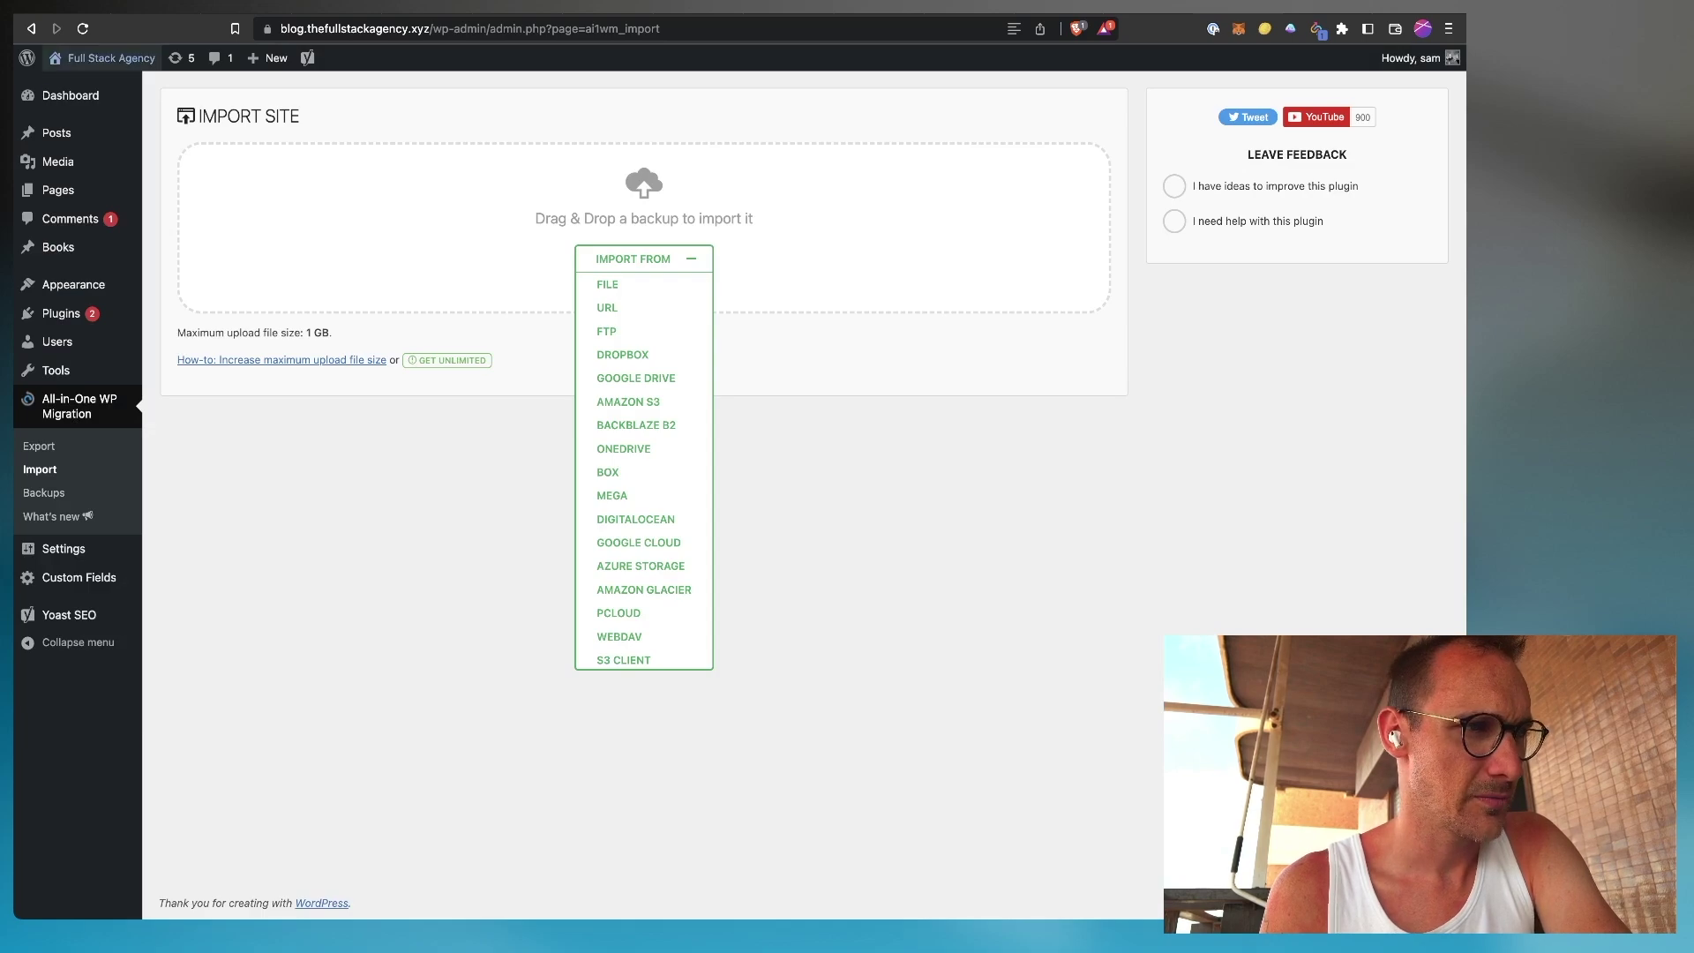
pyautogui.click(111, 57)
# Scroll the migrated front page down past Join the Discord and Latest Youtube Episodes, then back up
pyautogui.scroll(-20, 739, 481)
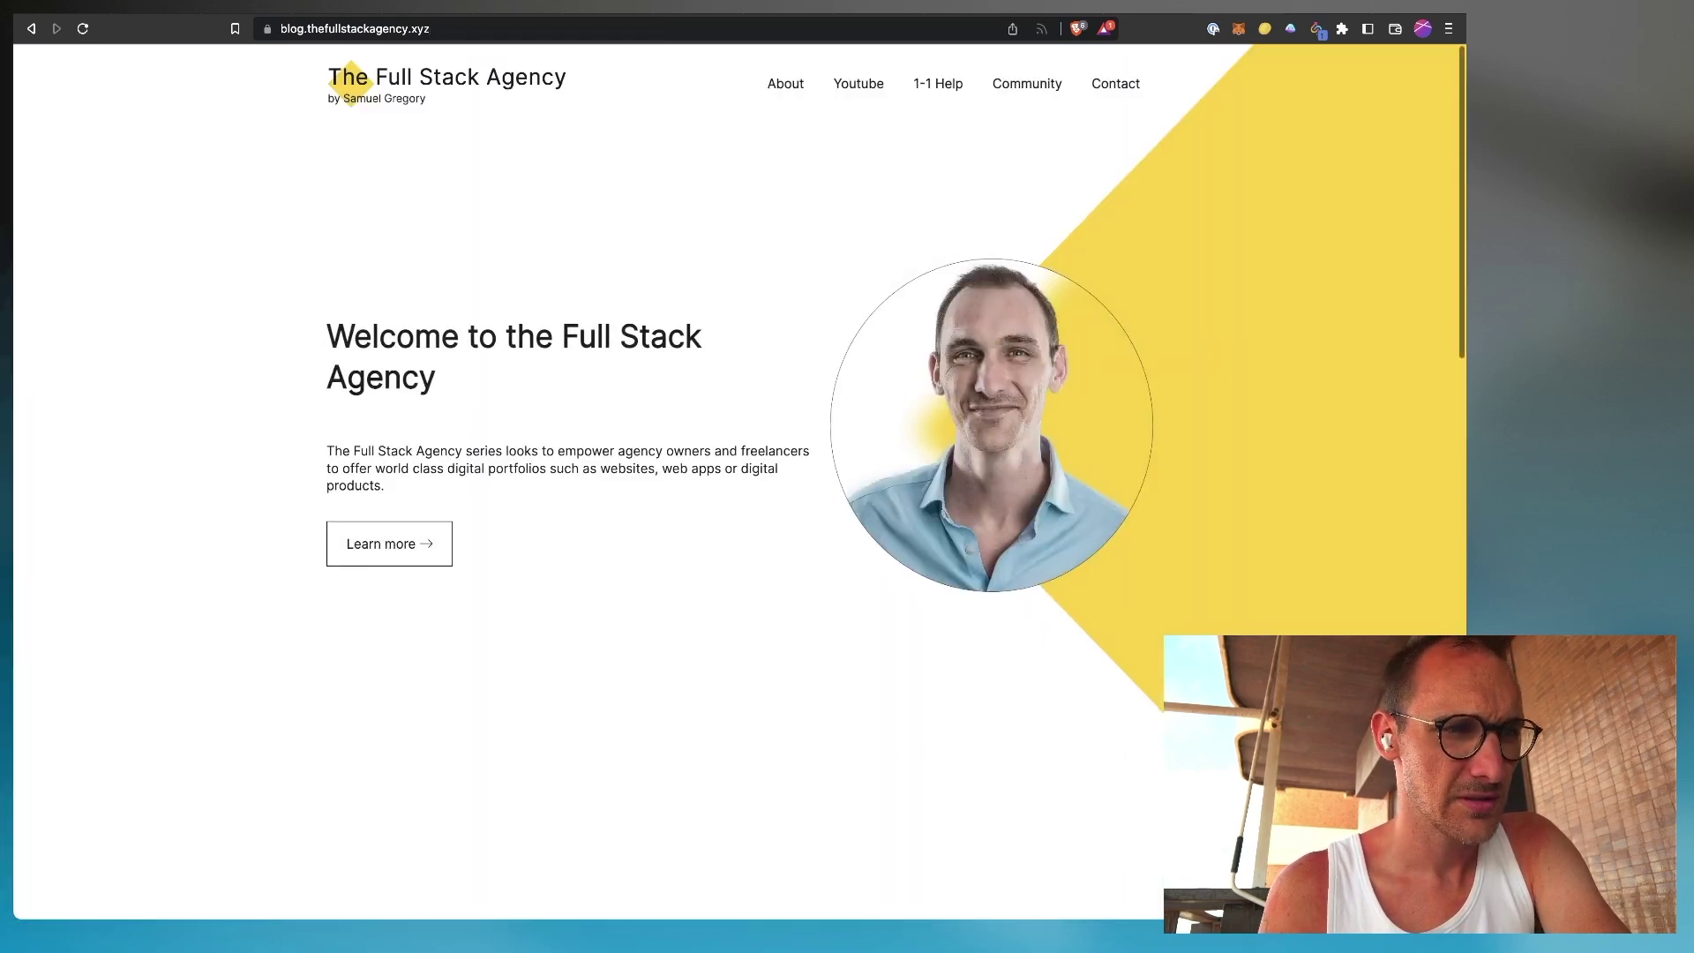
pyautogui.scroll(20, 739, 481)
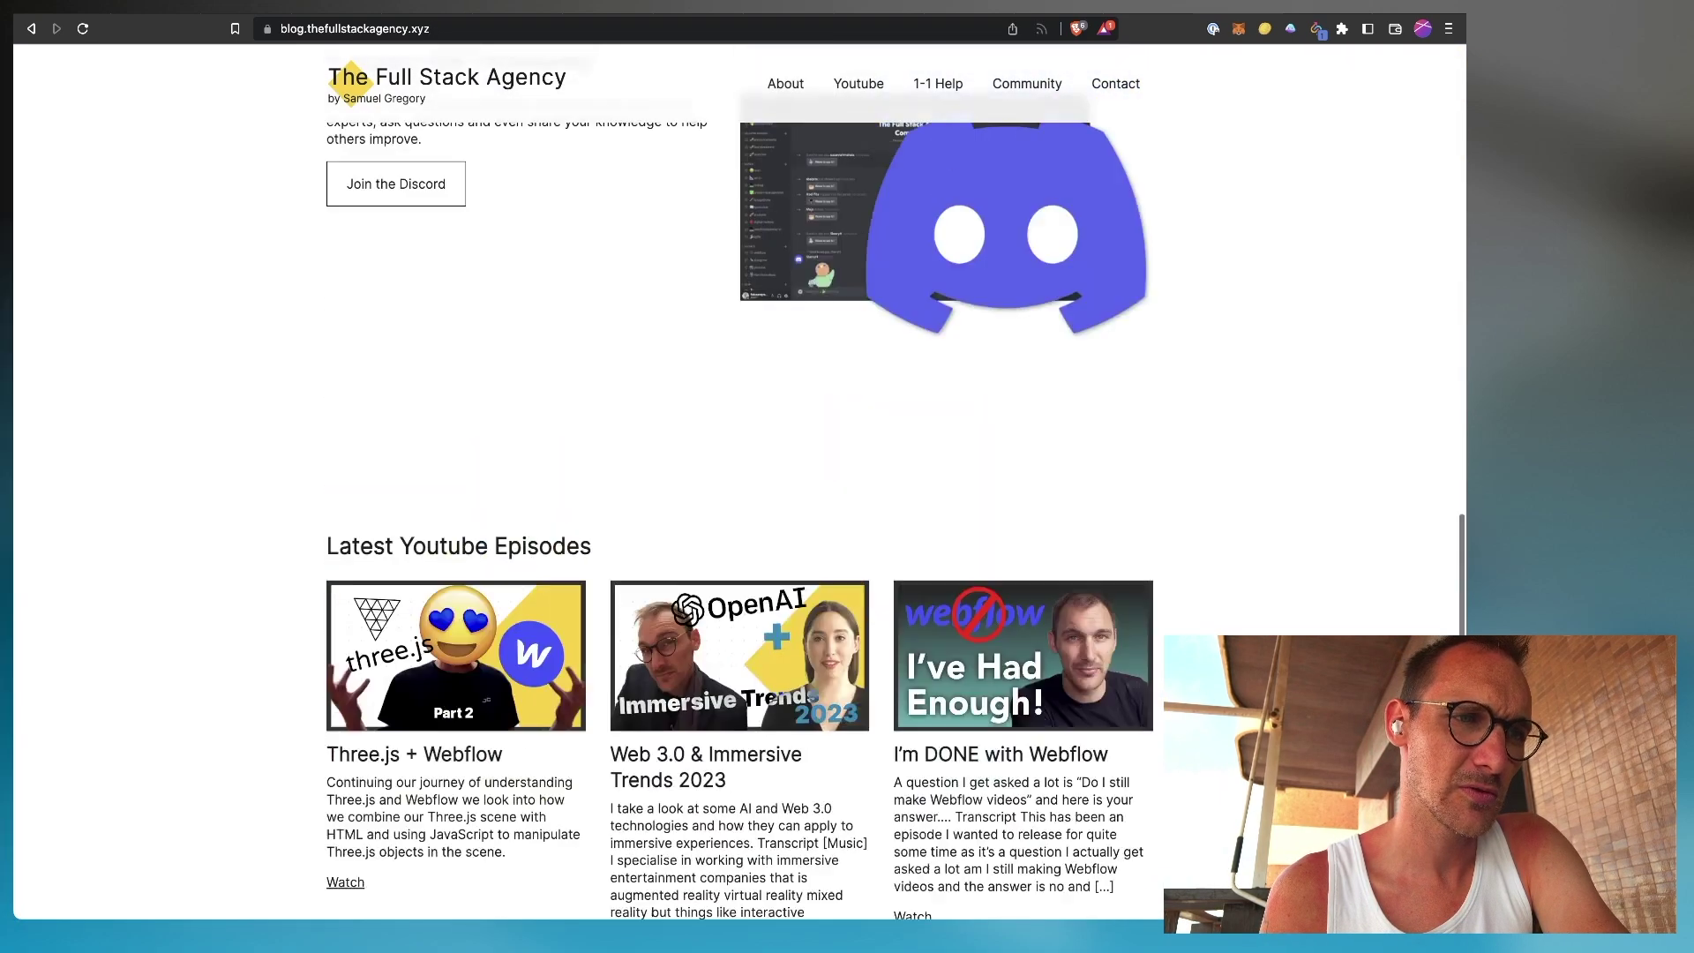